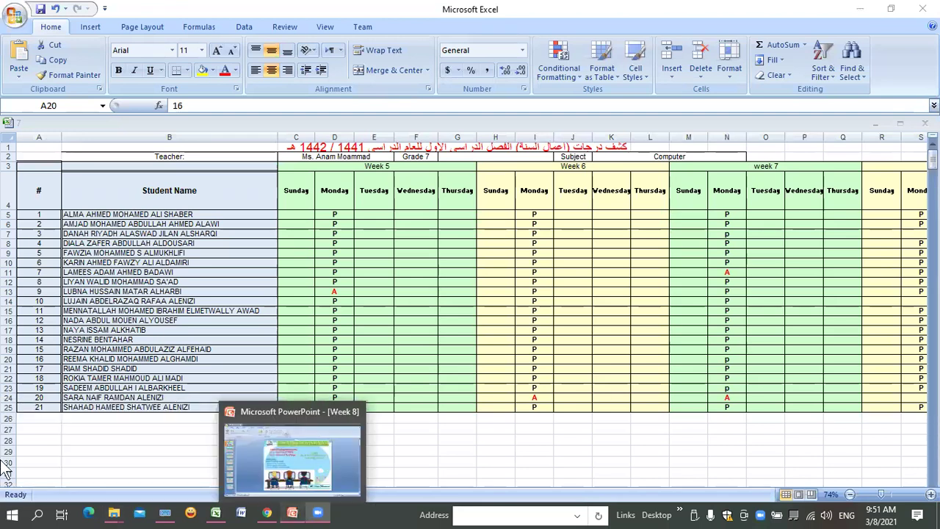
Step: Minimize all the open windows to get to an unobstructed desktop
key("alt+Tab")
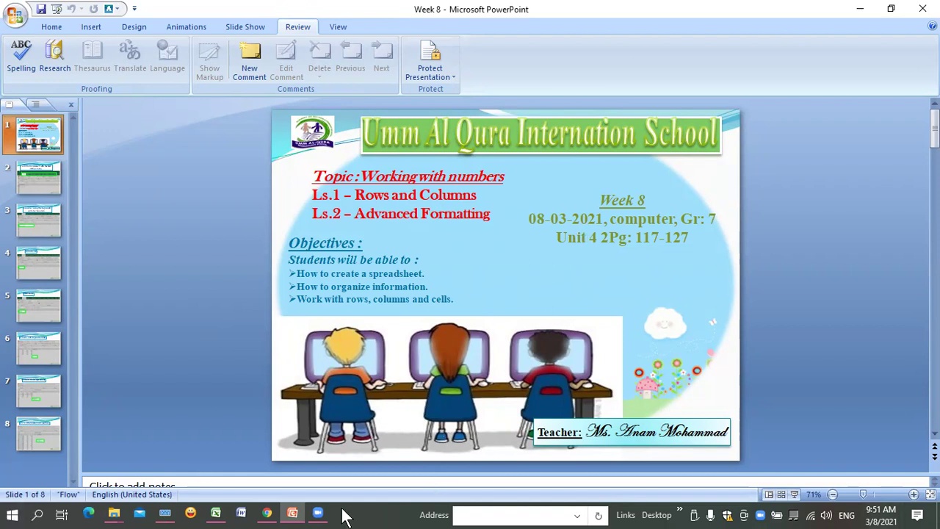
left_click(859, 10)
left_click(858, 11)
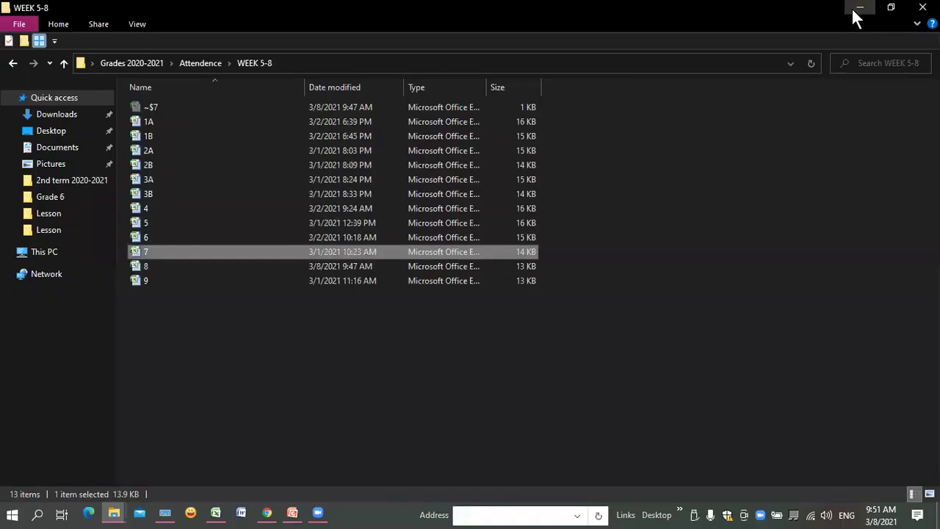
key("super+Down")
key("super+Down")
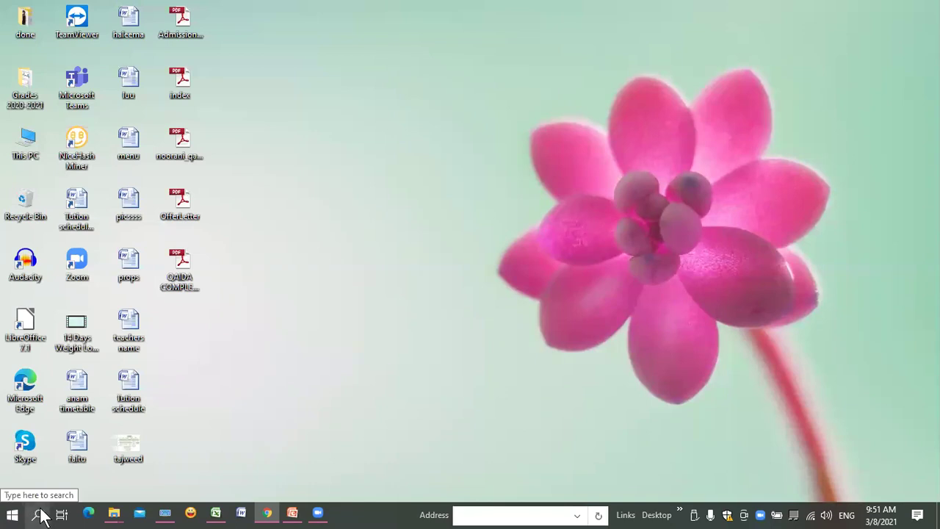
left_click(40, 512)
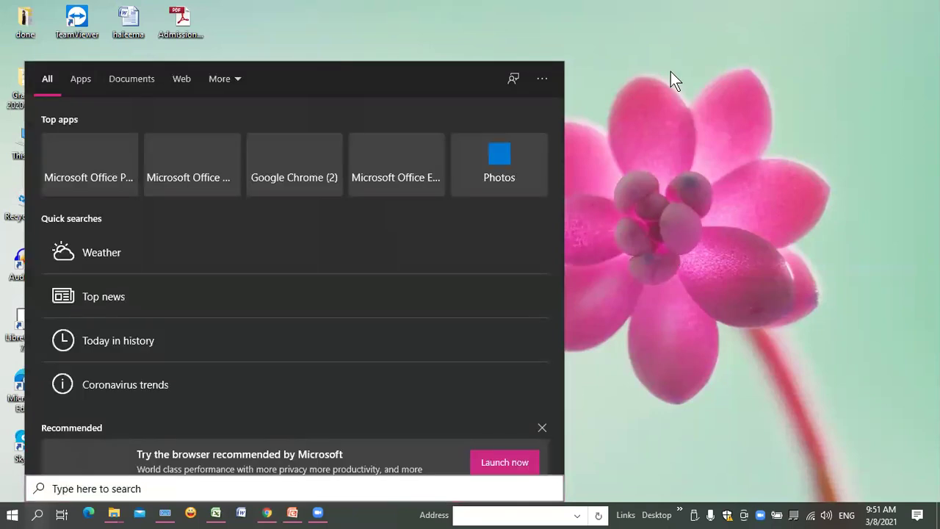
left_click(670, 71)
Step: Create a new Microsoft Office Excel Worksheet file on the desktop
right_click(671, 66)
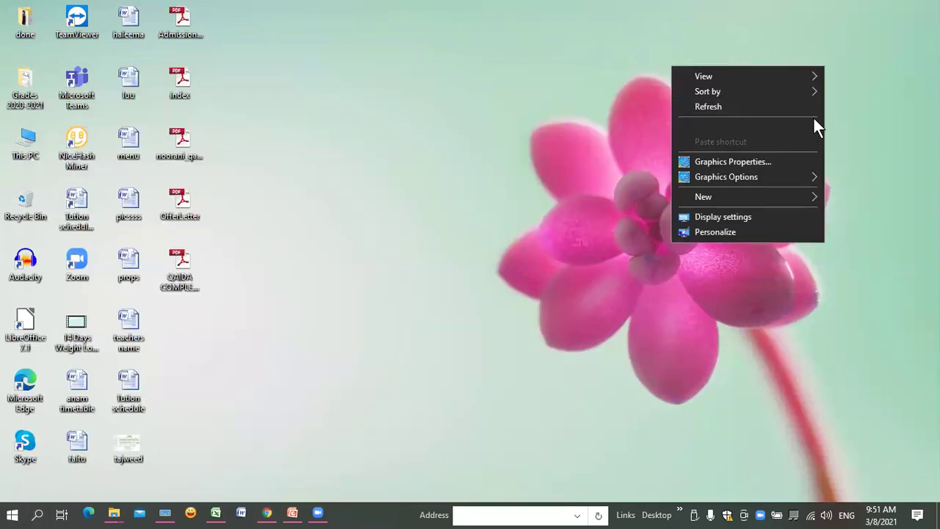
left_click(743, 196)
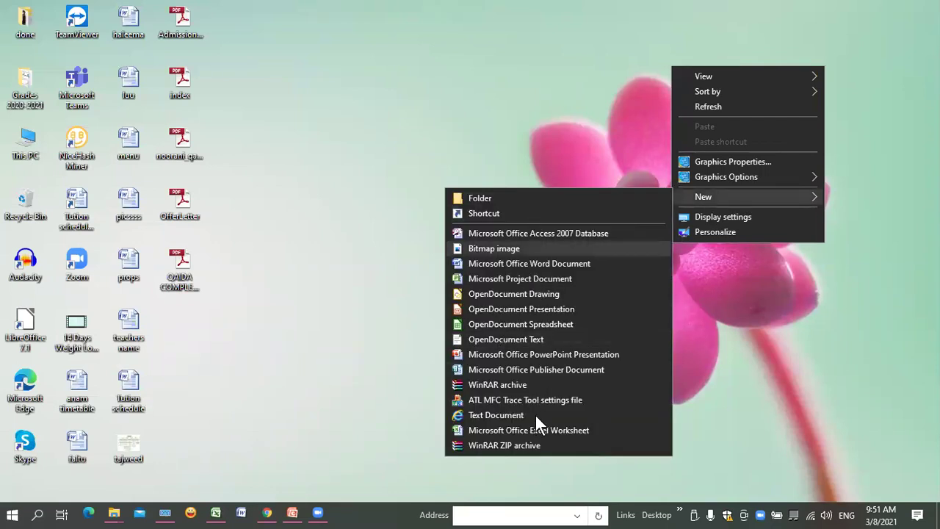
left_click(501, 430)
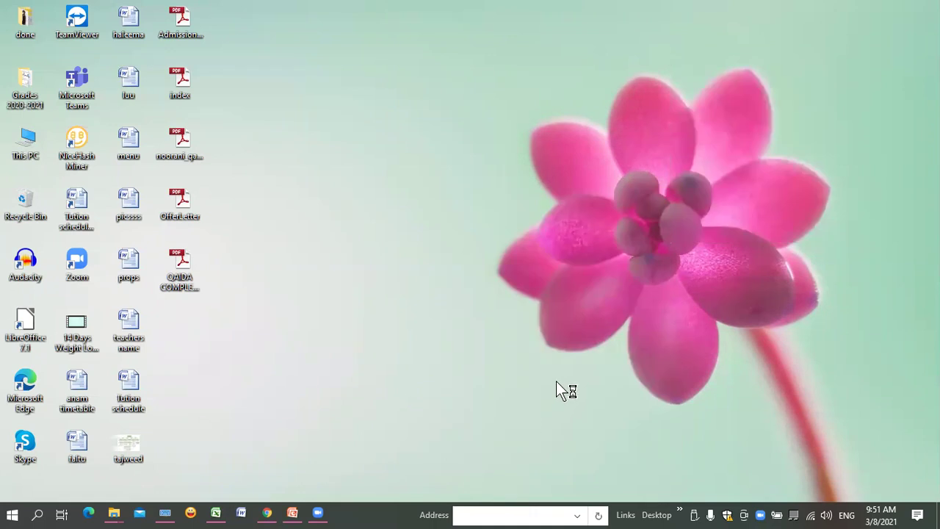
left_click(561, 337)
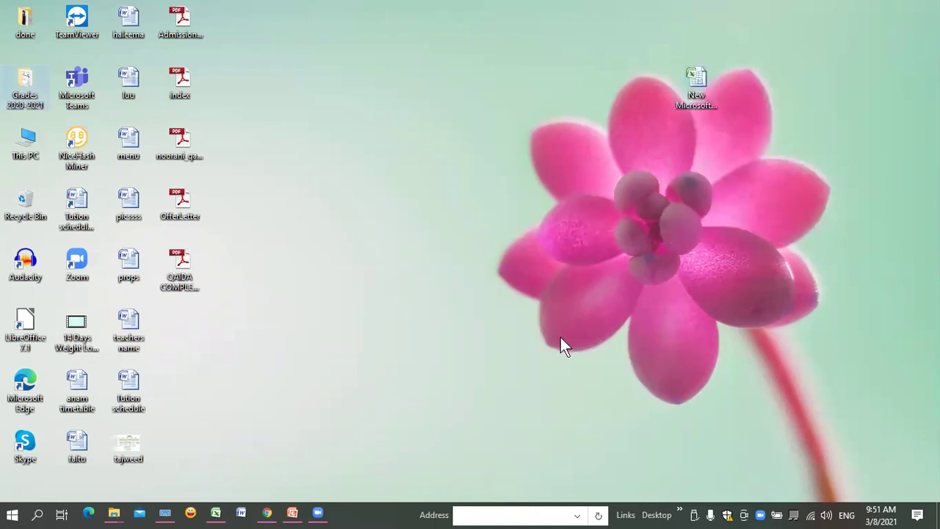
Step: Rename the new desktop worksheet file as gRADE 7 and open it in a maximized workbook window
double_click(707, 83)
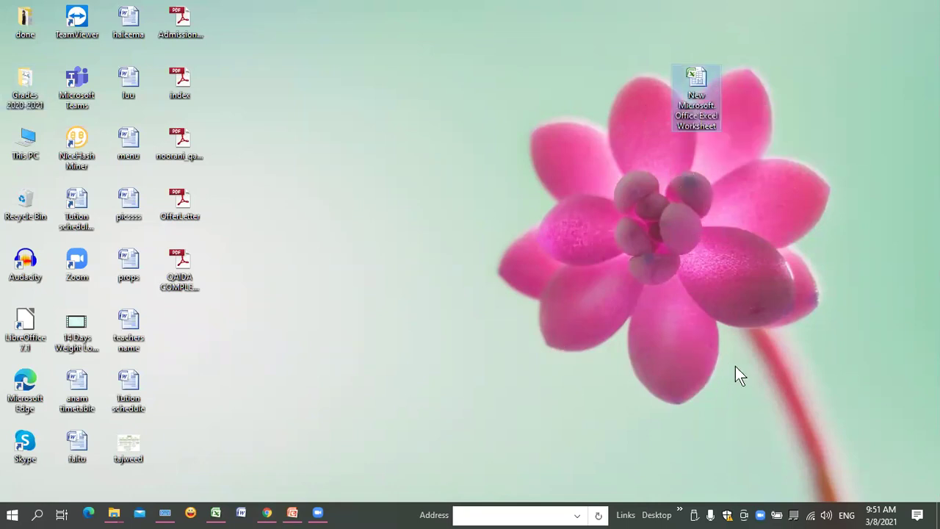
key("shift+F10")
left_click(746, 418)
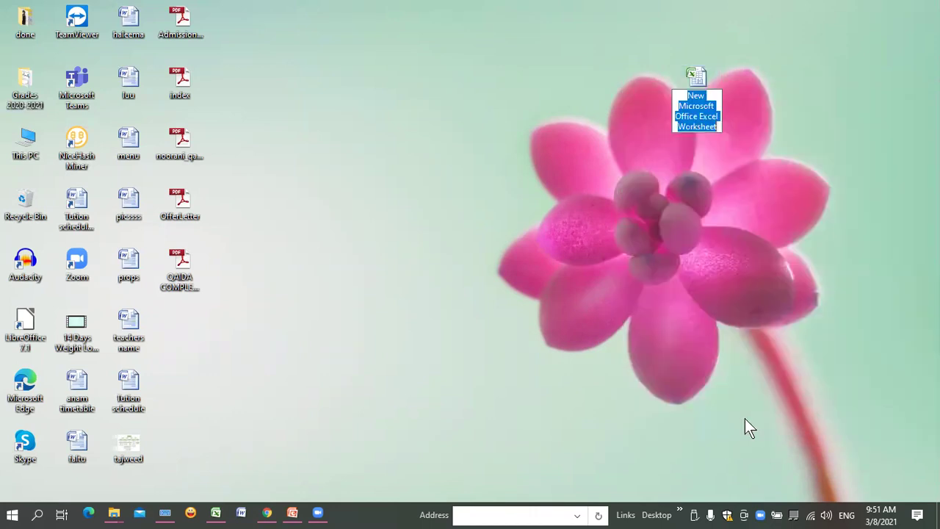
type("gRADE ")
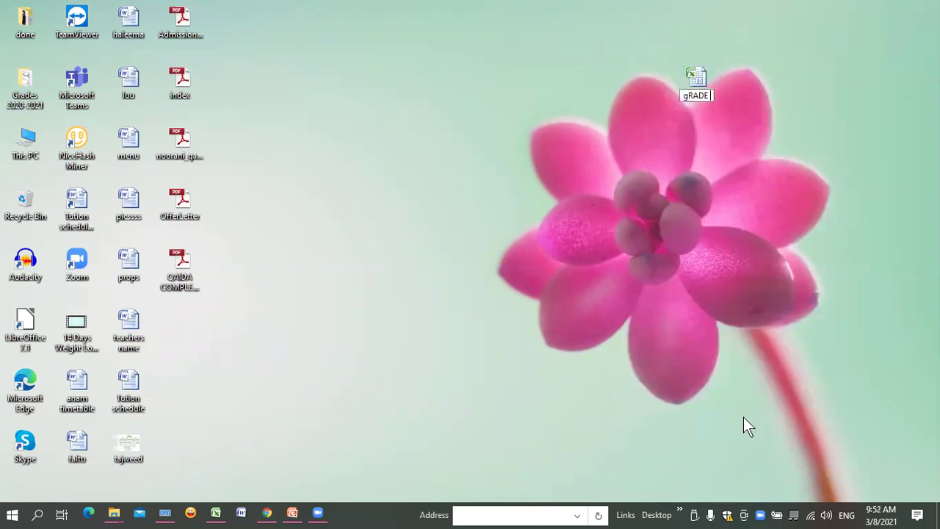
type("7")
key("Return")
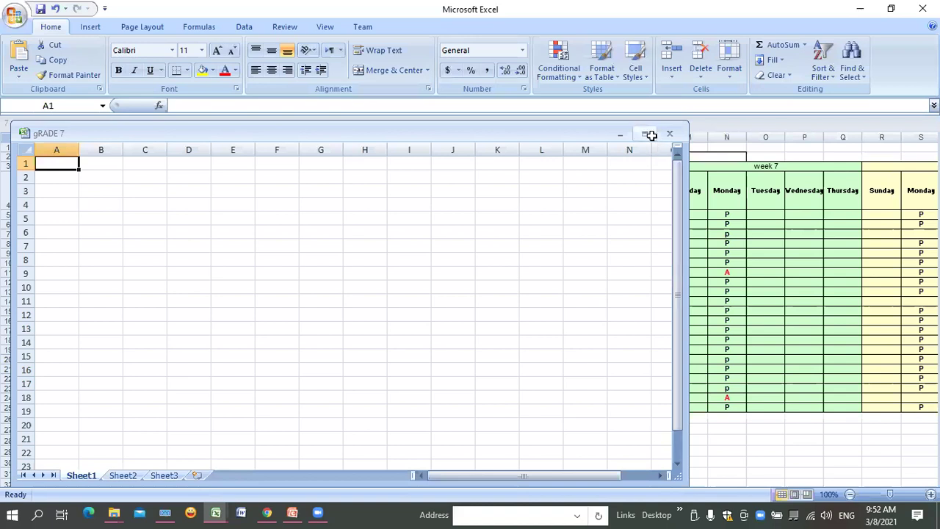
left_click(648, 134)
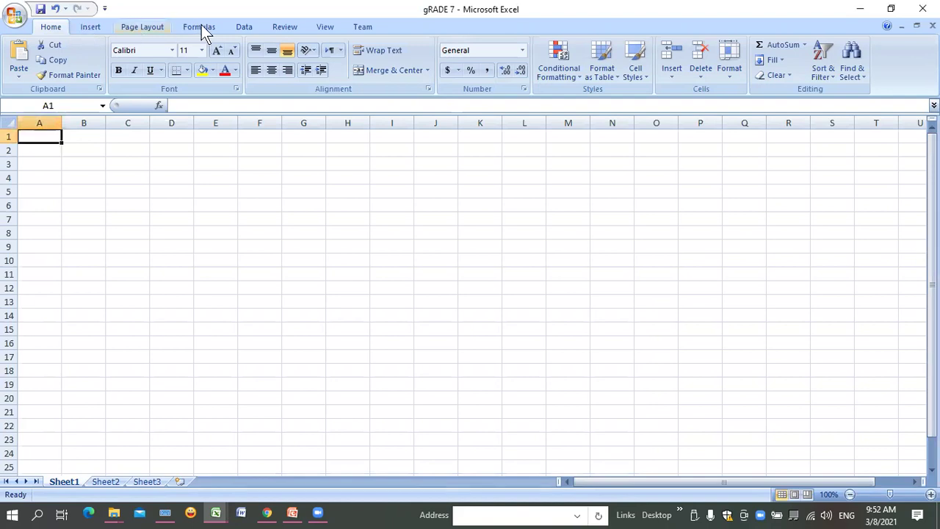
Step: Examine the available command groups for formatting, inserting objects, formulas and view options in the blank workbook
scroll(205, 26, "down", 3)
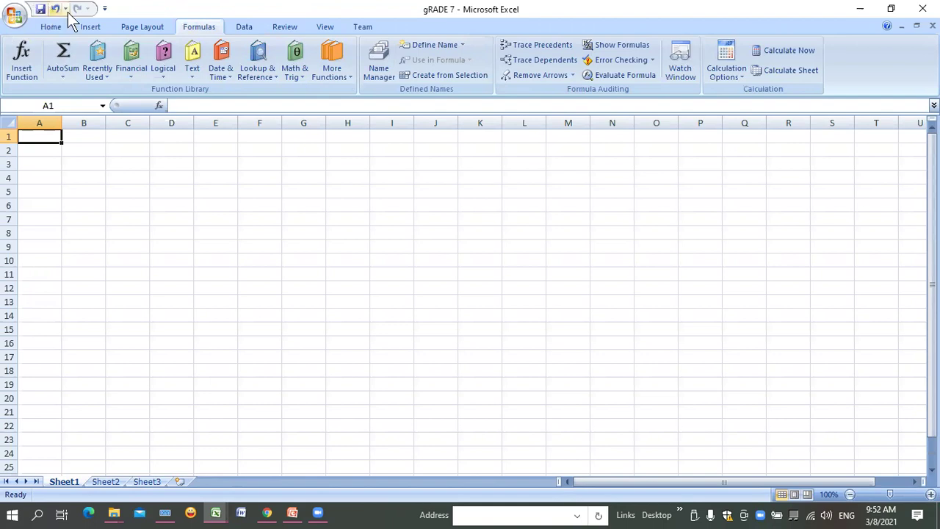
left_click(41, 27)
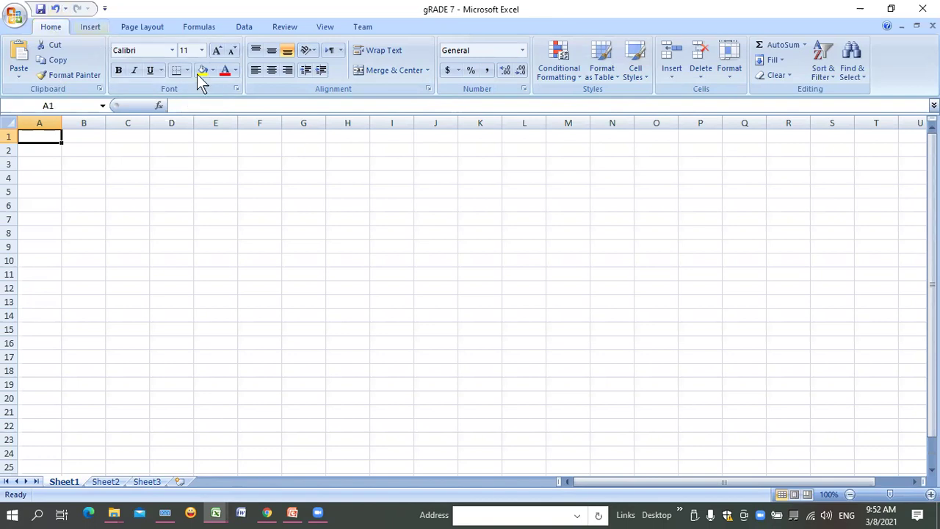
scroll(200, 79, "down", 1)
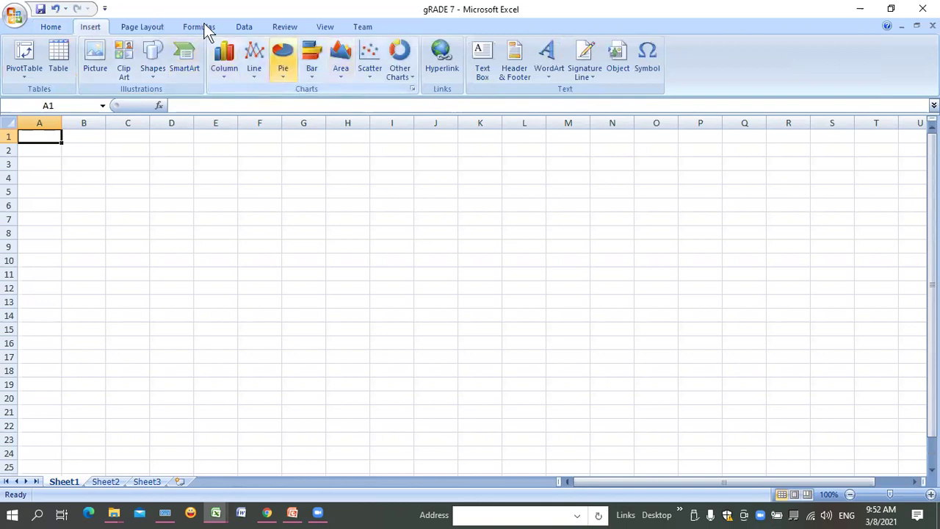
scroll(334, 23, "down", 2)
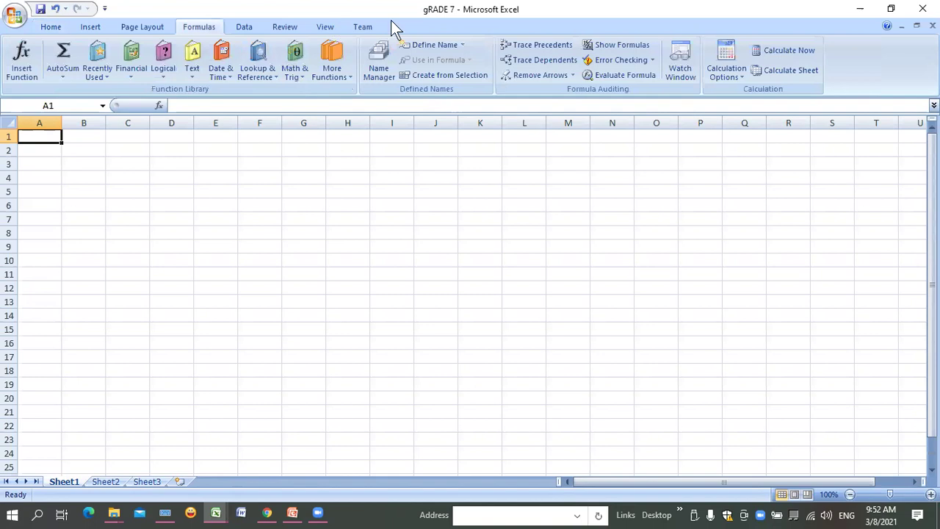
scroll(389, 25, "down", 3)
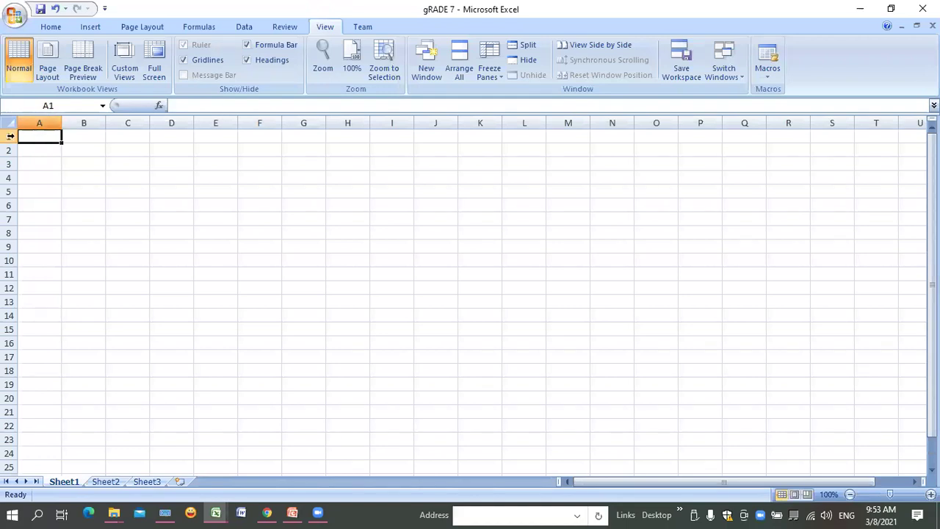
left_click(215, 233)
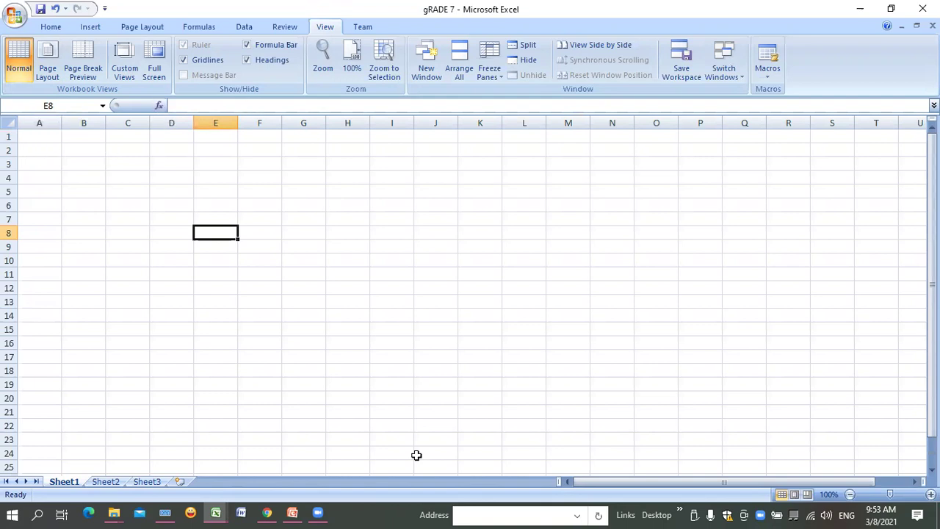
key("ctrl+Home")
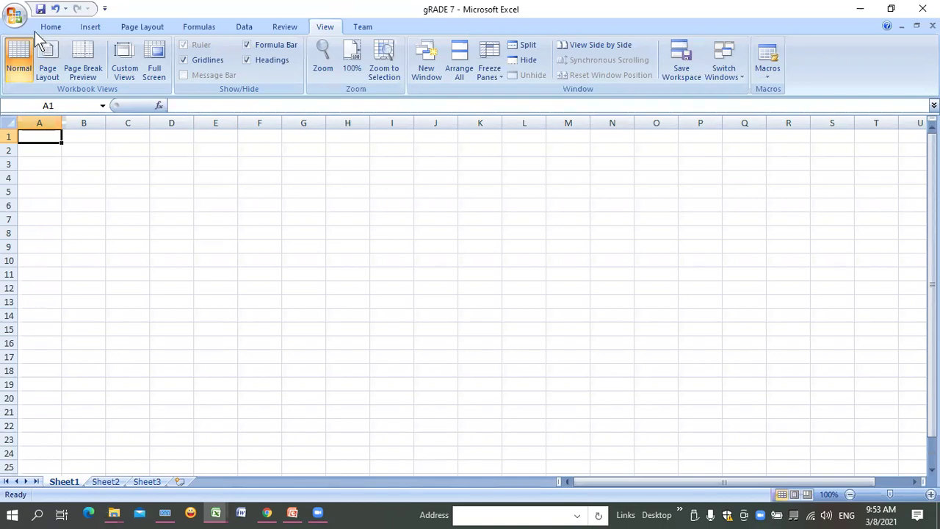
scroll(269, 66, "up", 6)
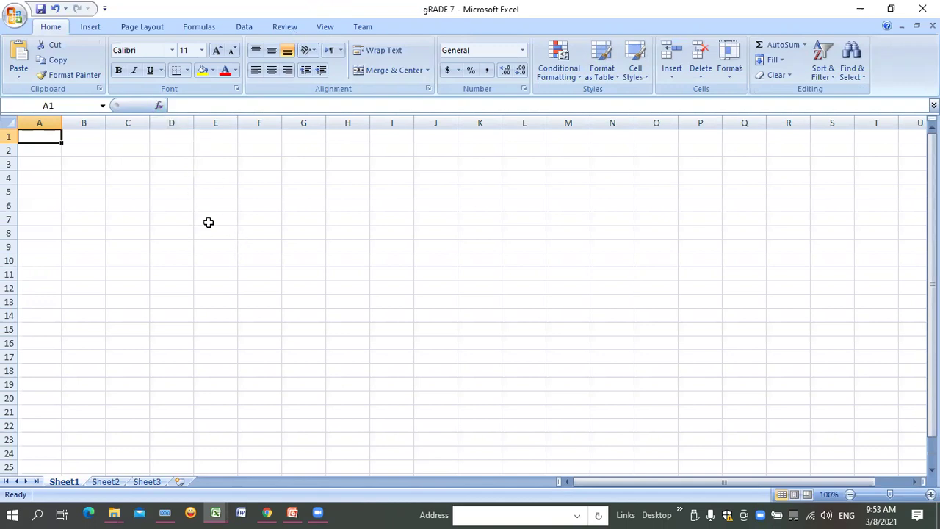
Step: Select single cells across Sheet1 in turn, including B5, B2, C12, F8, G18, L12 and N20
left_click(83, 192)
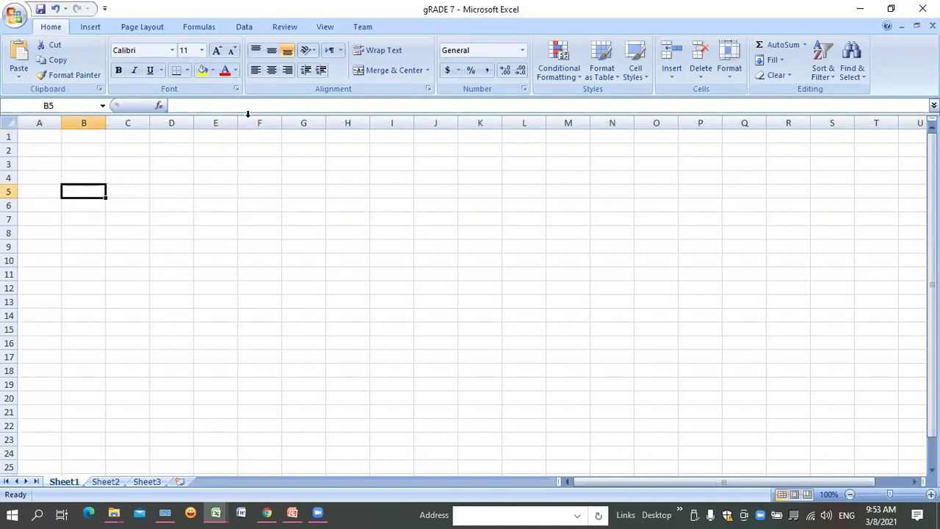
key("F2")
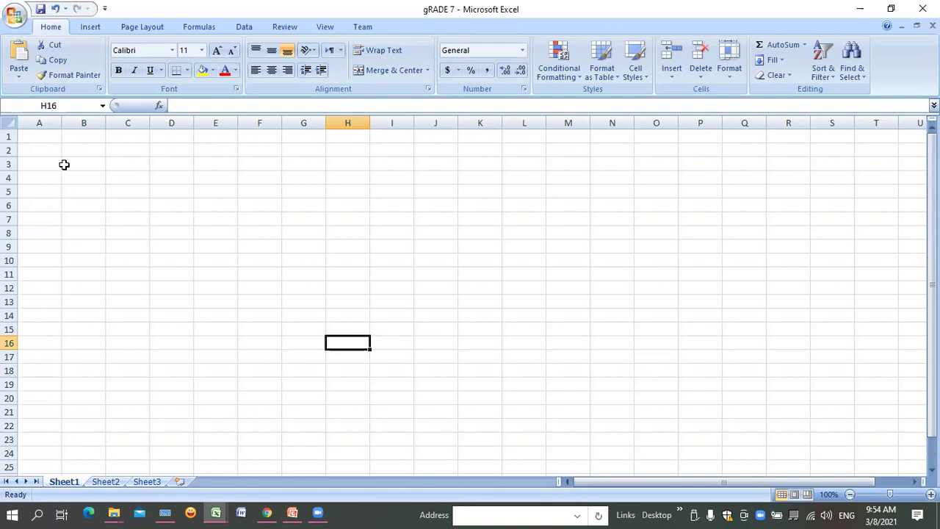
left_click(84, 149)
left_click(125, 284)
left_click(254, 229)
left_click(309, 371)
left_click(524, 287)
left_click(612, 398)
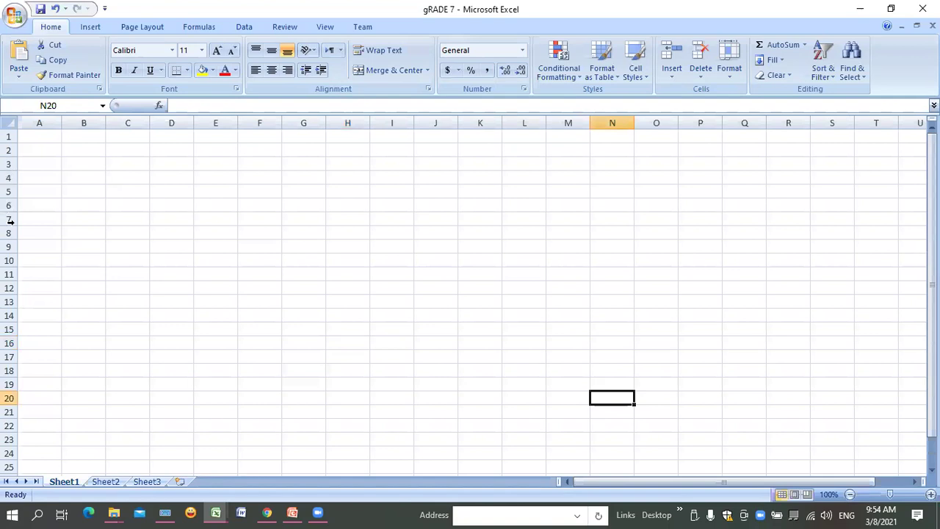
Step: Select the whole of row 8, move the active cell to B12, and select row 8 again
left_click(9, 232)
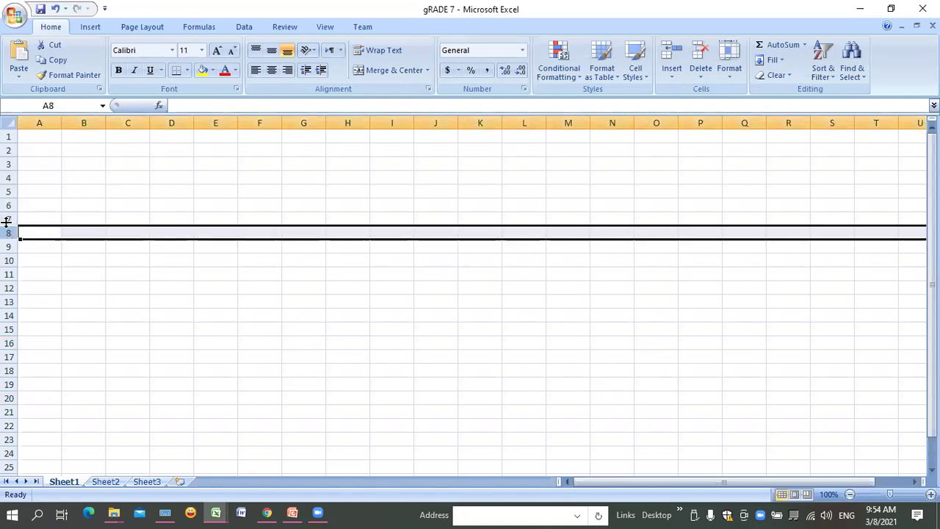
key("Down")
key("Down")
key("Down")
key("Down")
key("Right")
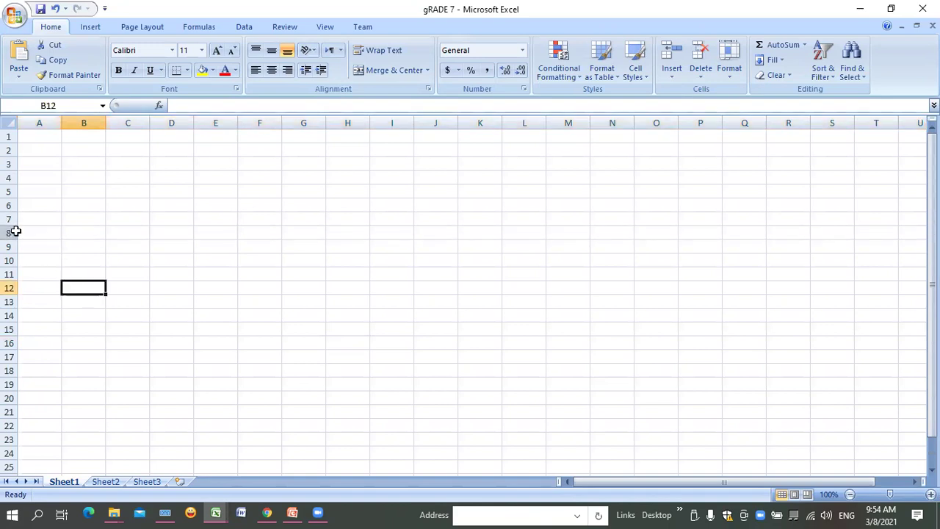
left_click(11, 233)
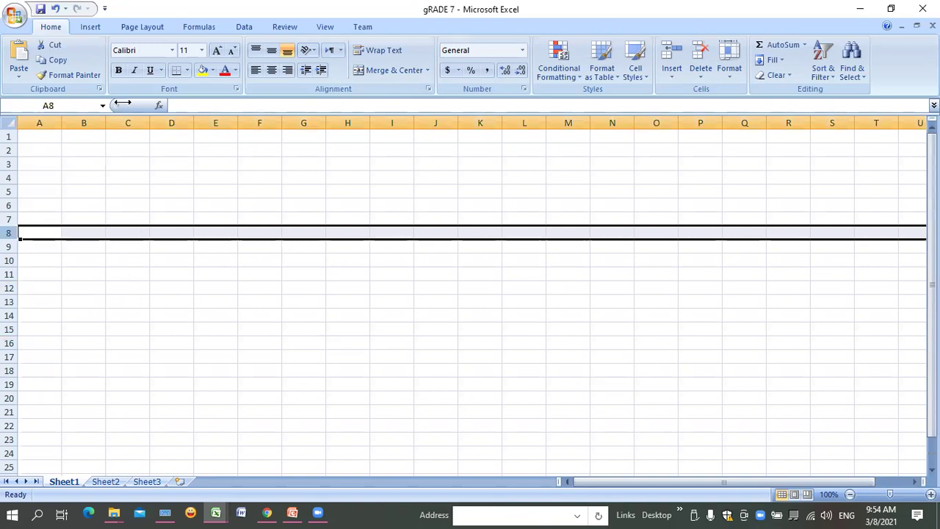
Step: Select cell C3, followed by the entire columns C, D, F, G and H one after another
left_click(127, 163)
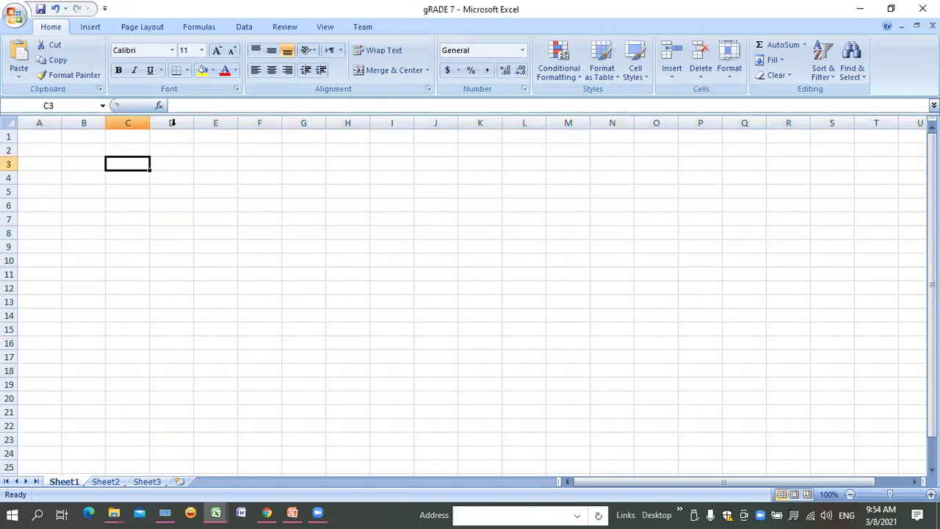
left_click(128, 122)
left_click(171, 122)
left_click(259, 123)
left_click(303, 122)
left_click(348, 123)
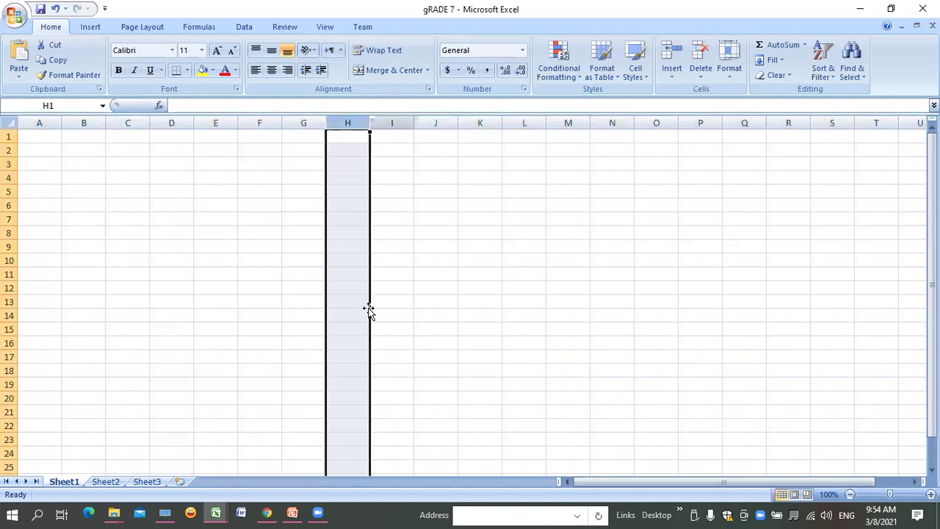
Step: Select row 10, column D and row 11 in turn, ending on cell F9
left_click(7, 259)
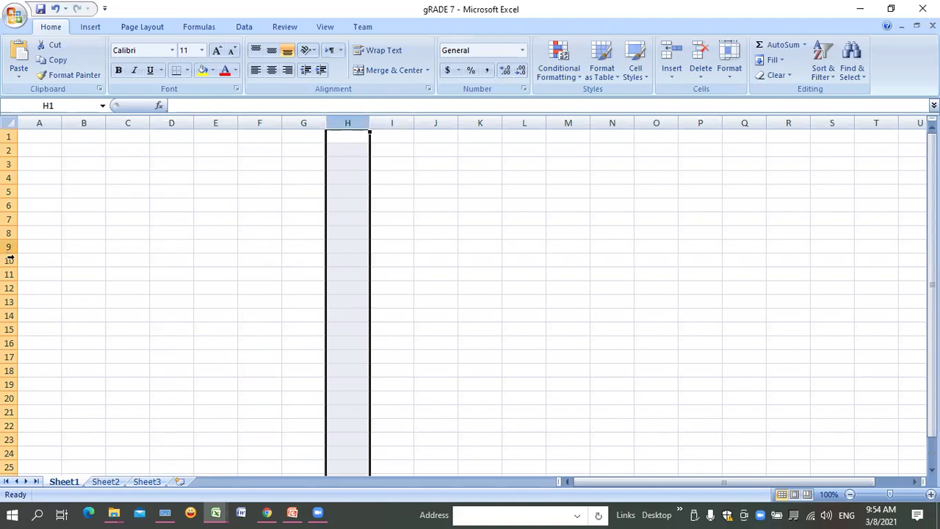
left_click(167, 123)
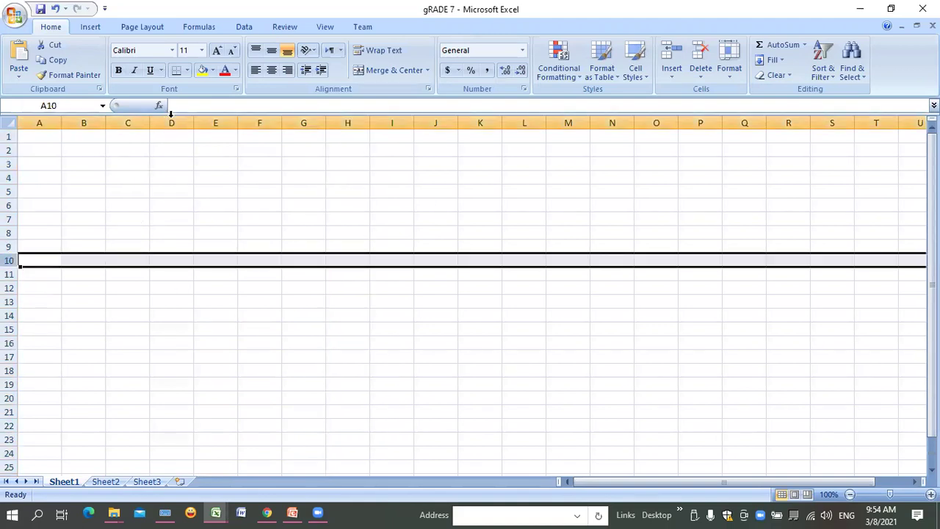
left_click(8, 273)
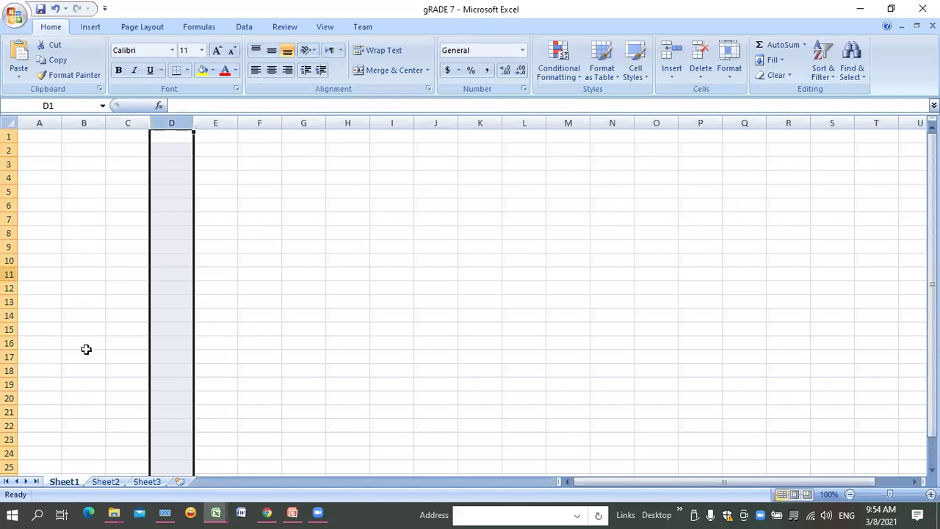
left_click(249, 245)
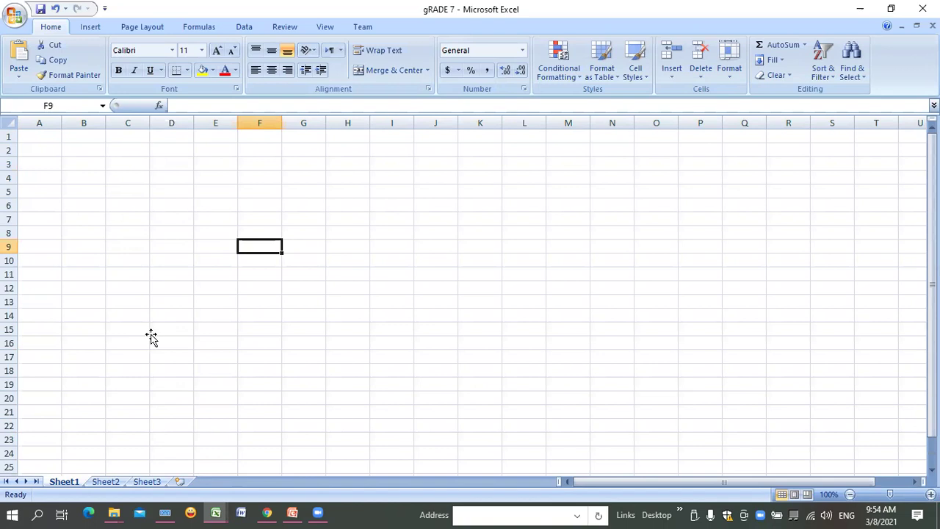
Step: Move the active cell to D15 and select the entire rows 6 and 19 one after the other
key("Left")
key("Left")
key("Down")
key("Down")
key("Down")
key("Down")
key("Down")
key("Down")
left_click(8, 206)
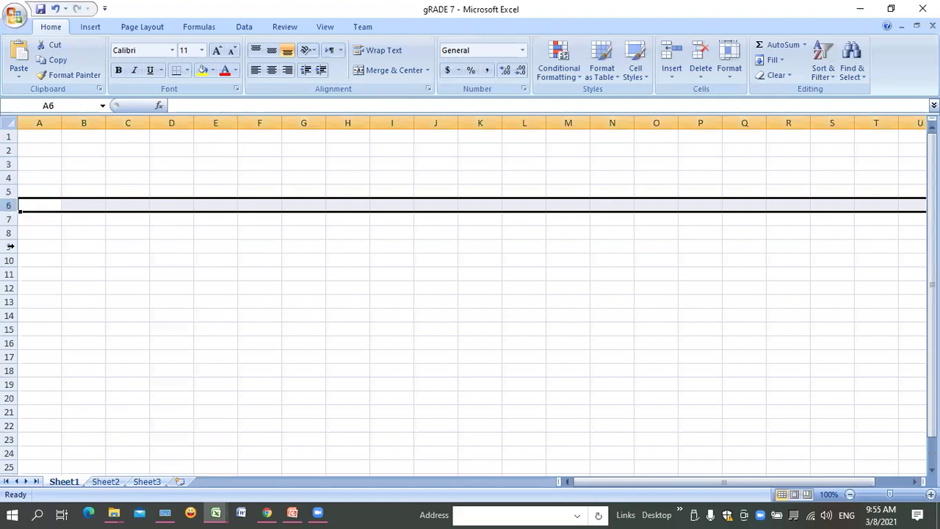
left_click(9, 383)
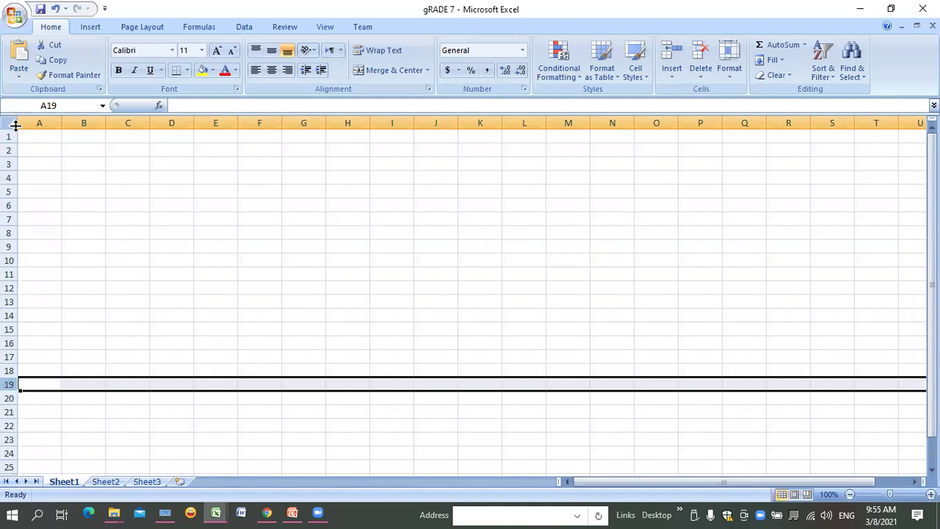
Step: Select the entire row 5, followed by columns C, D and E in turn, ending on cell G1
left_click(9, 191)
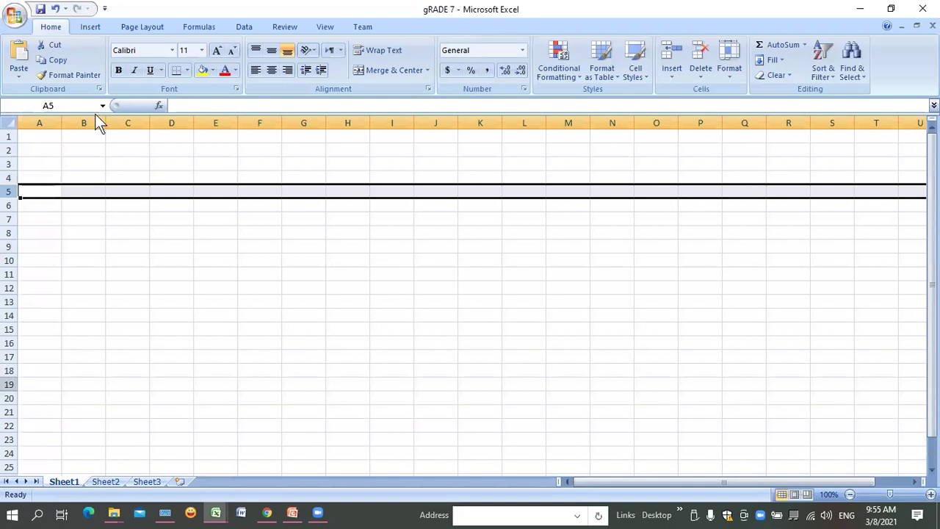
left_click(125, 122)
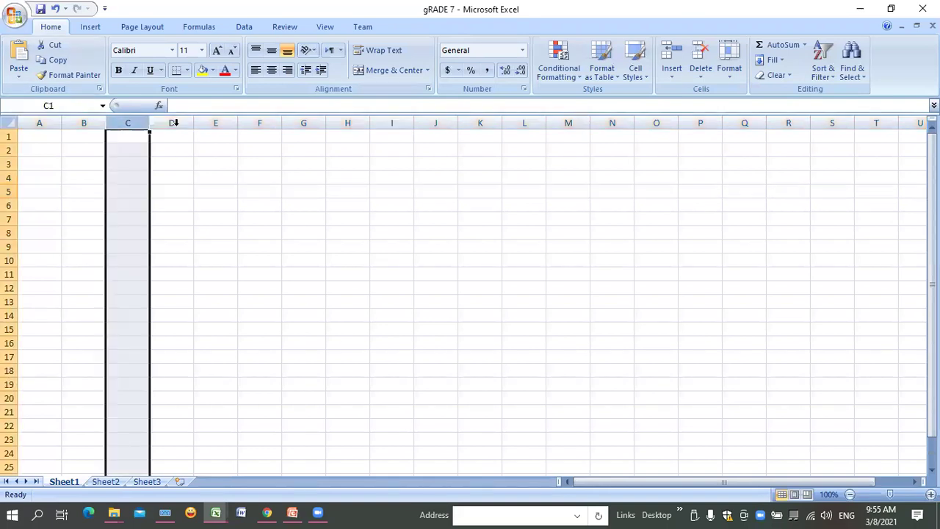
left_click(172, 123)
left_click(224, 122)
left_click(294, 138)
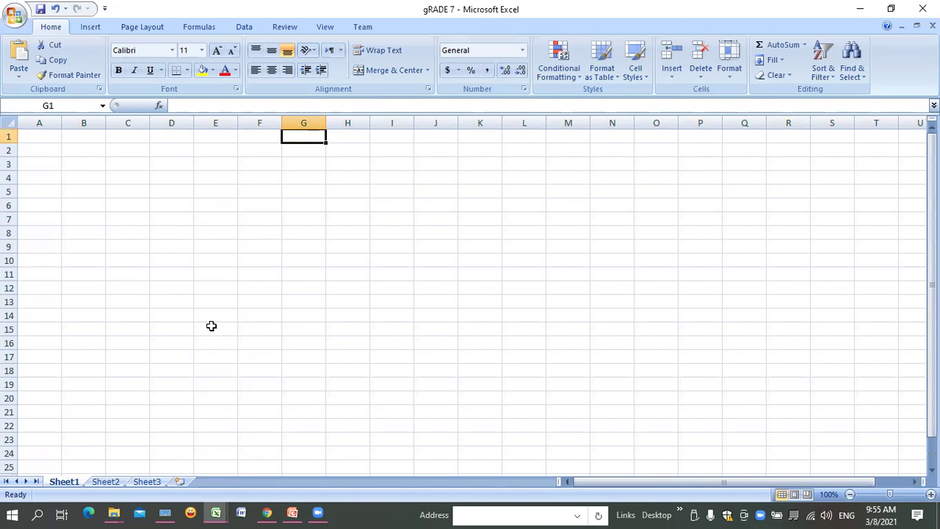
Step: Select cell F11 and inspect its address in the Name Box, then move the selection to other cells
left_click(267, 276)
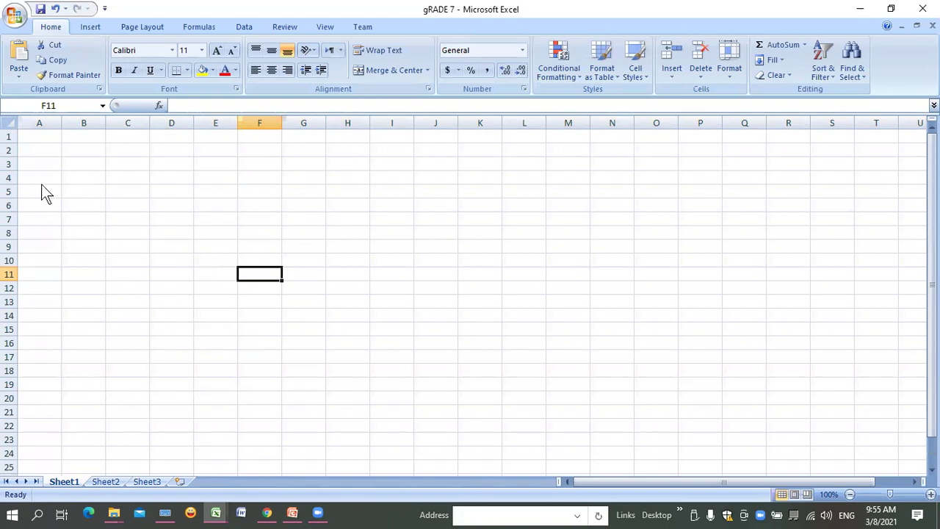
left_click(276, 282)
left_click(105, 111)
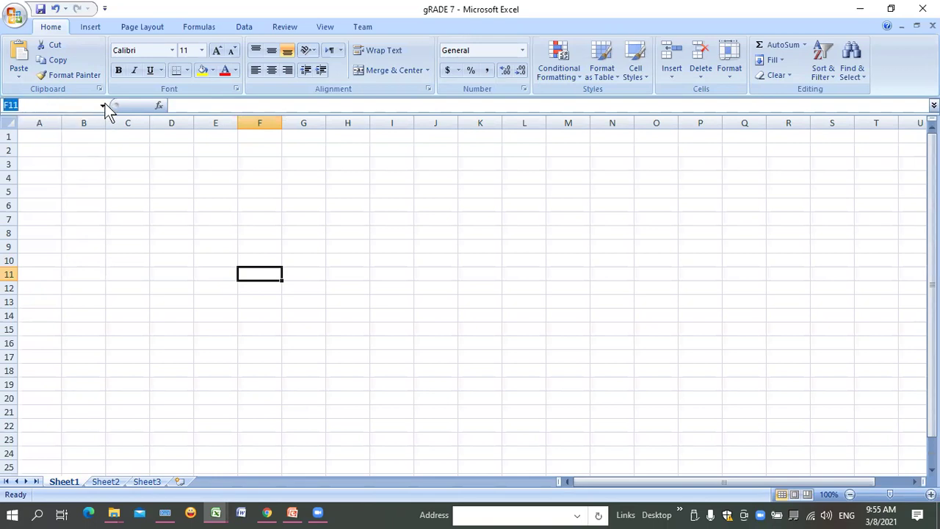
left_click(103, 105)
left_click(142, 195)
left_click(375, 298)
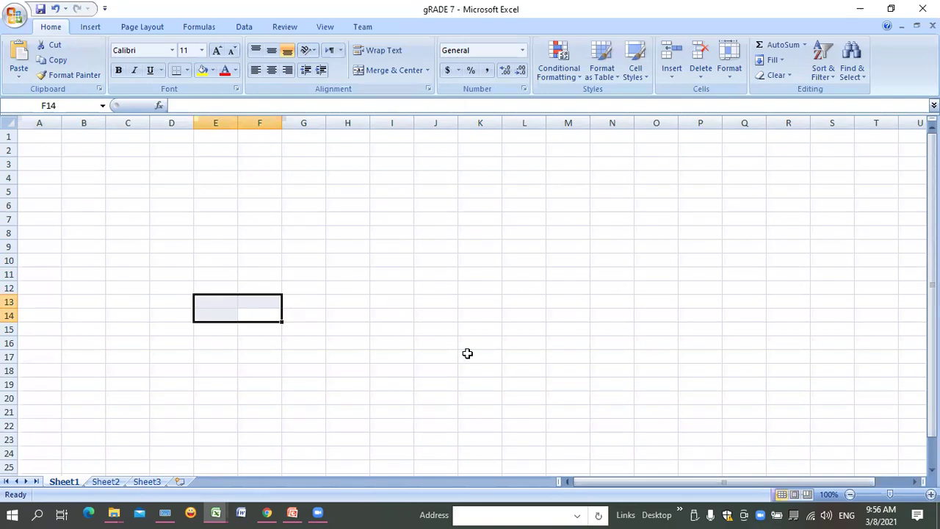
Step: Enter the sample text GJHJ in cell I11 and erase it again
left_click(370, 277)
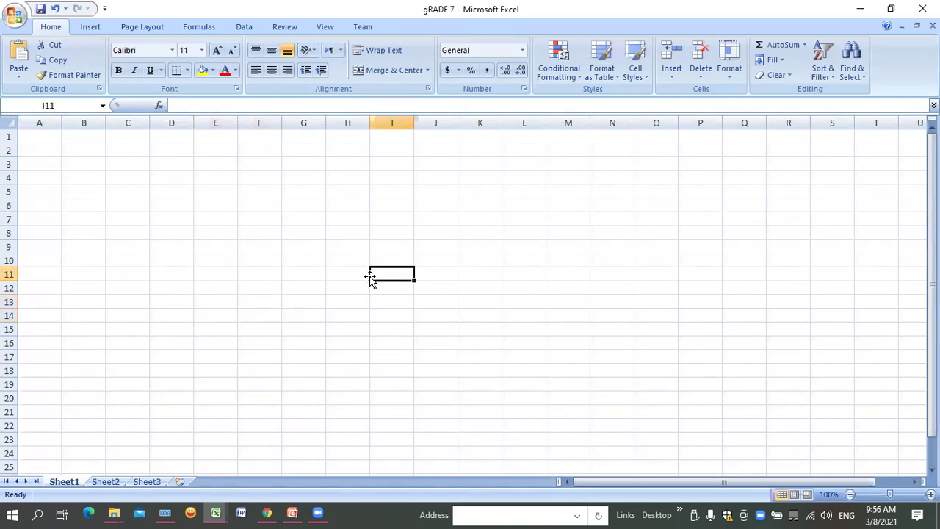
type("GJHJ")
key("BackSpace")
key("BackSpace")
key("BackSpace")
key("BackSpace")
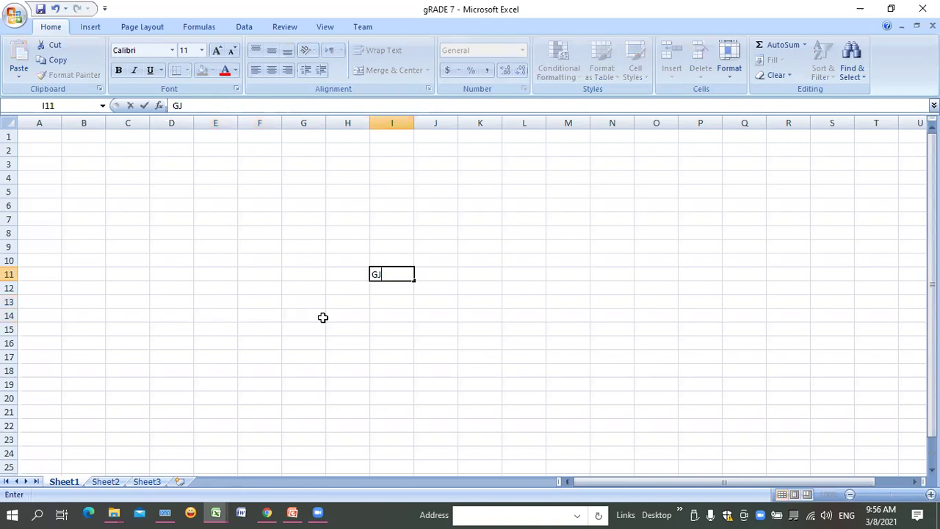
Step: Open the empty cell G14 for editing and leave it unchanged by selecting H10
left_click(289, 318)
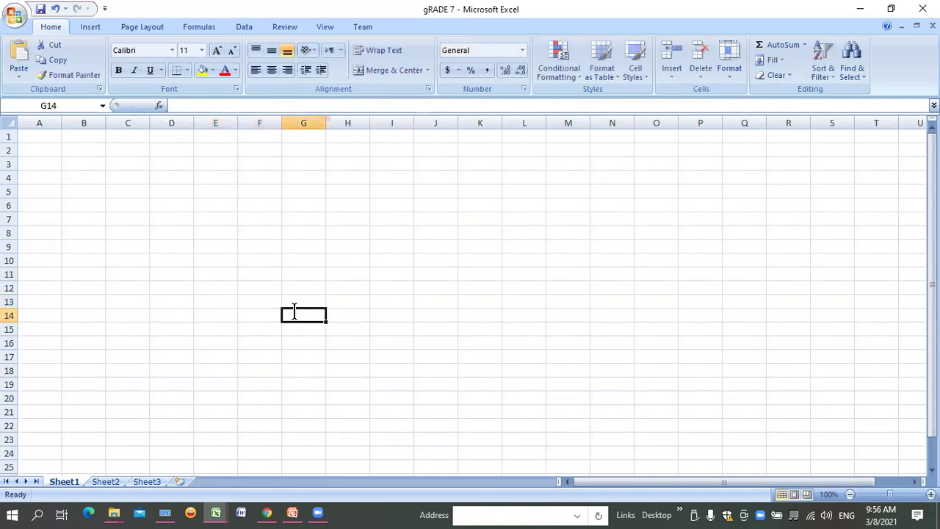
key("F2")
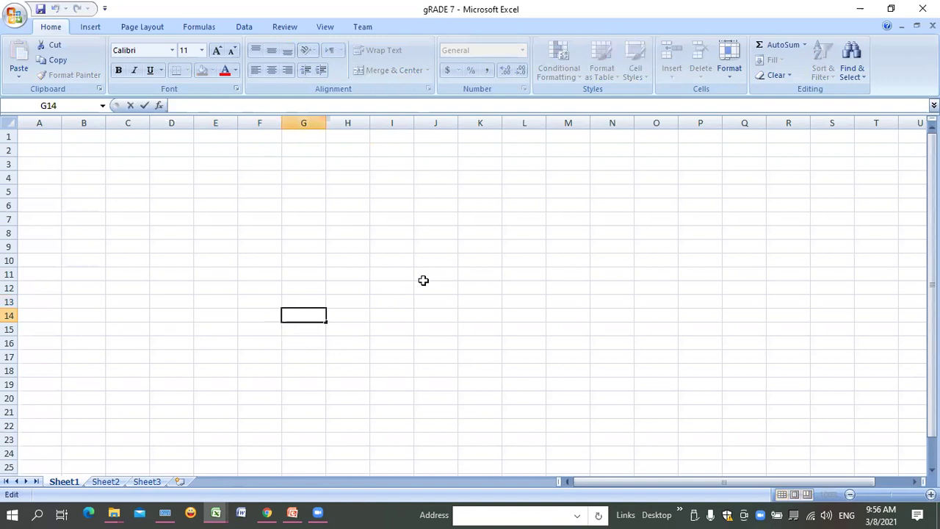
left_click(343, 259)
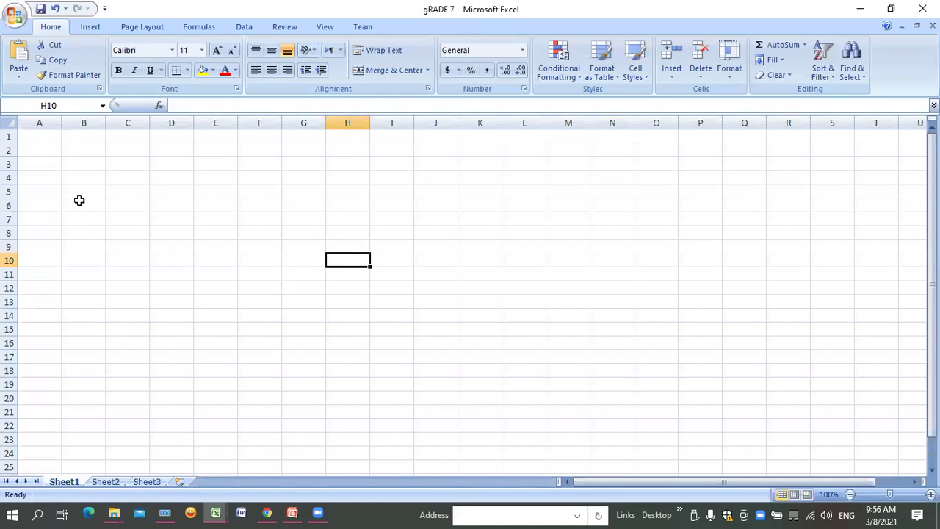
Step: Enter the headings Sports in cell A1 and Saturday in cell B1
left_click(42, 136)
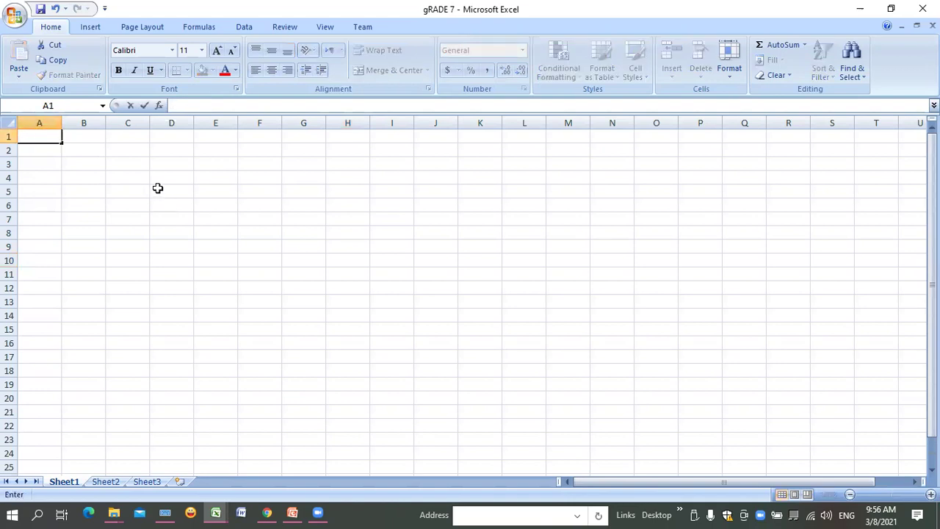
type("Sports")
key("Tab")
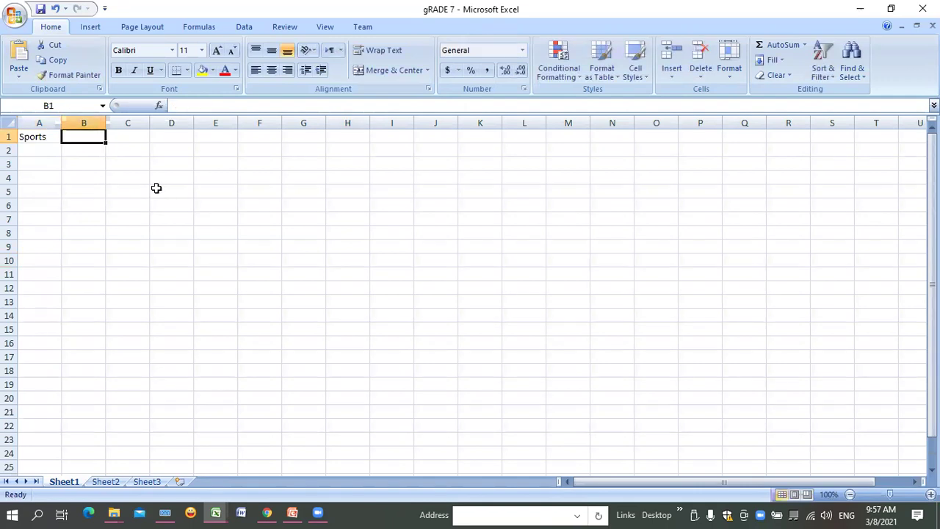
type("Saturda")
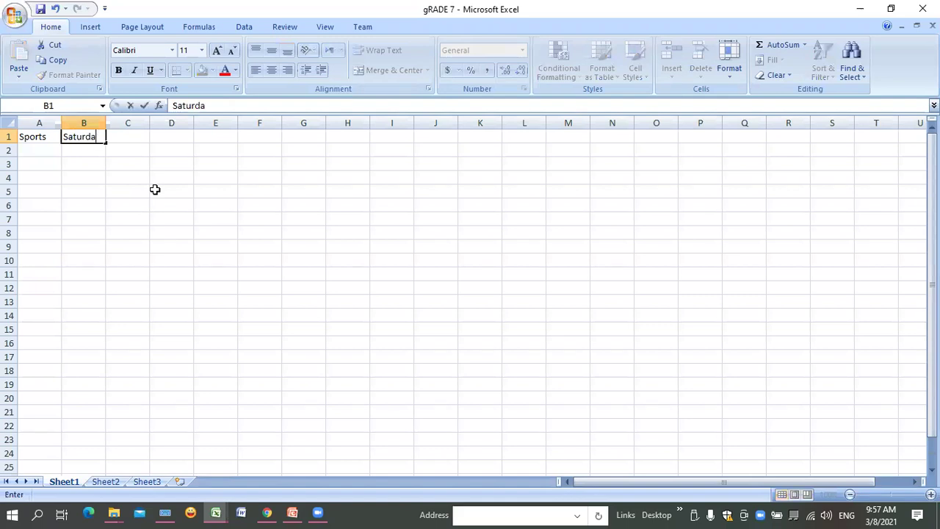
type("y")
key("Tab")
Step: Enter the capitalised text "Sunday day of the week" in cell C1
type("sunday")
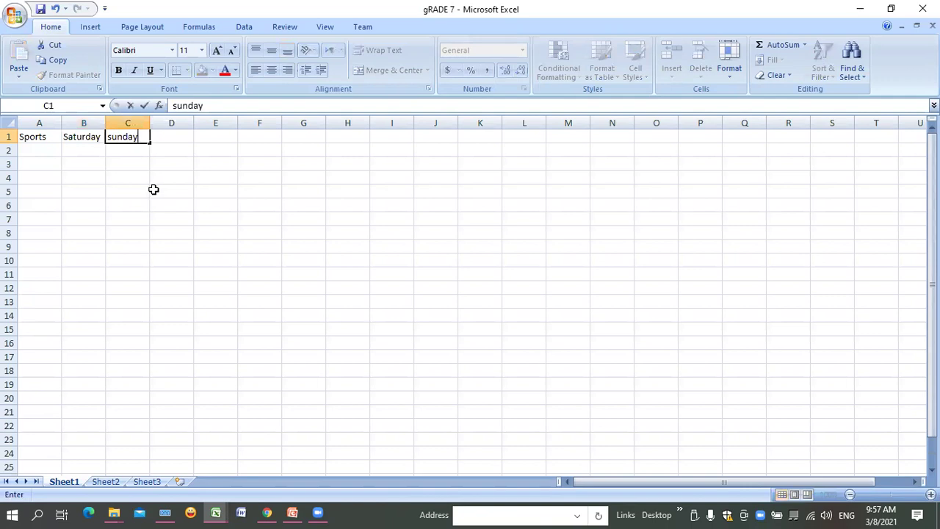
key("BackSpace")
key("BackSpace")
key("BackSpace")
key("BackSpace")
key("BackSpace")
key("BackSpace")
type("Sunday")
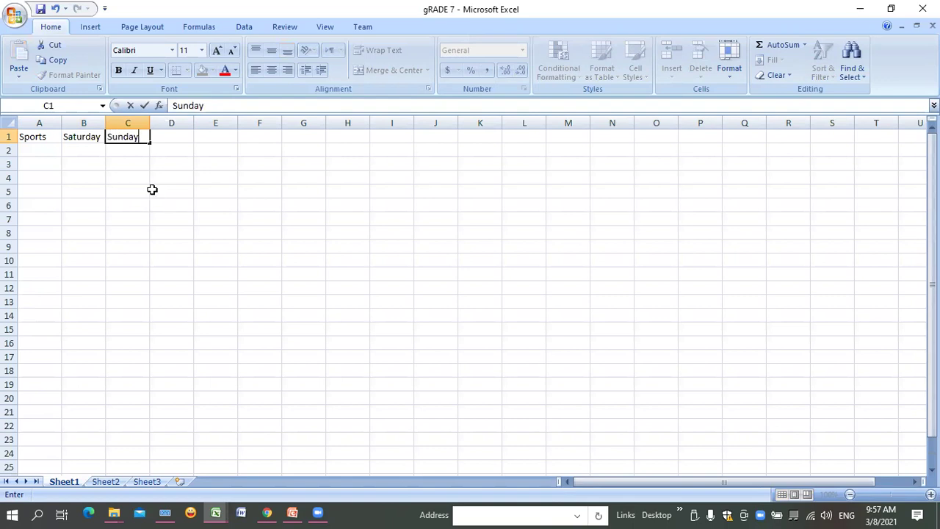
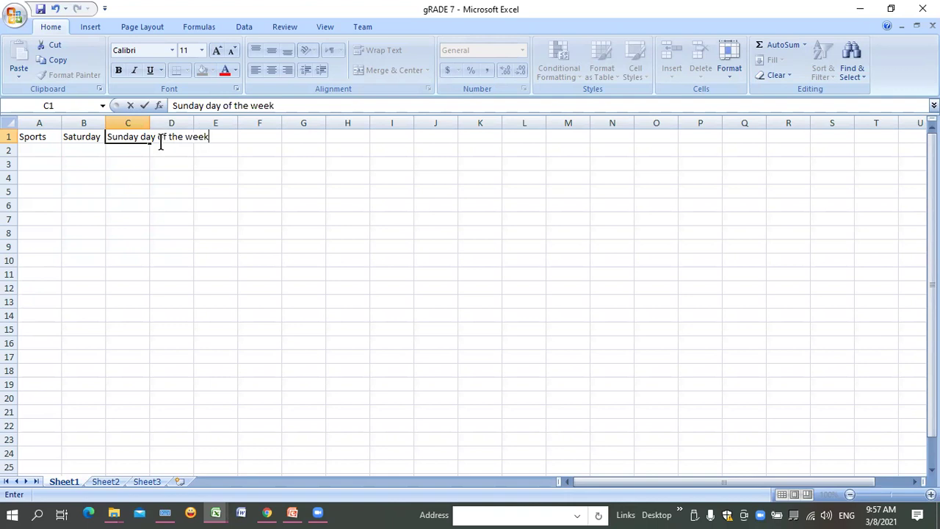
left_click(178, 205)
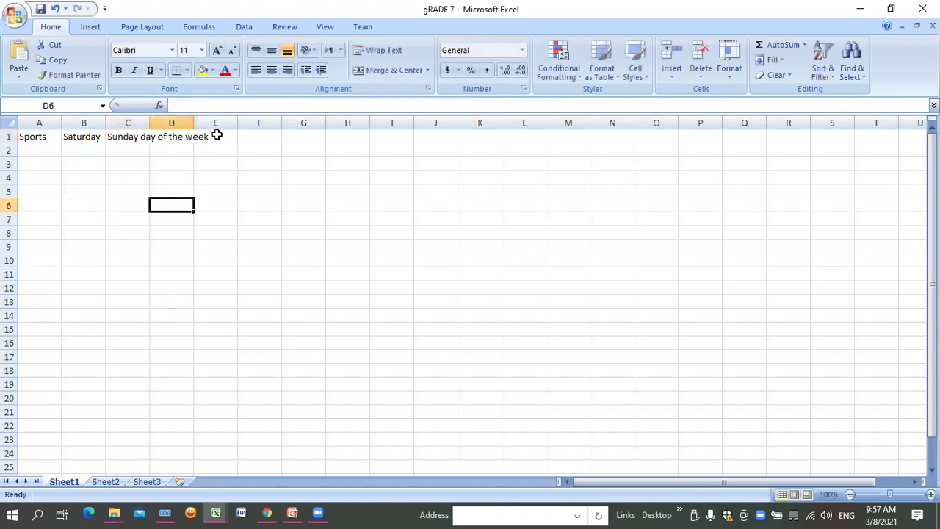
Step: Compare the contents of cells C1 and E1 to check which cell holds the overflowing Sunday text, ending on F4
left_click(145, 136)
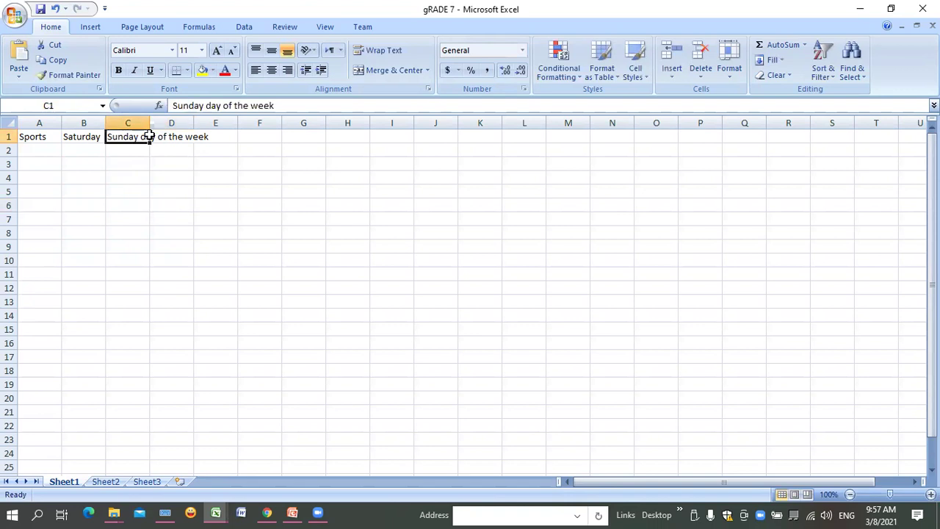
left_click(214, 137)
left_click(127, 136)
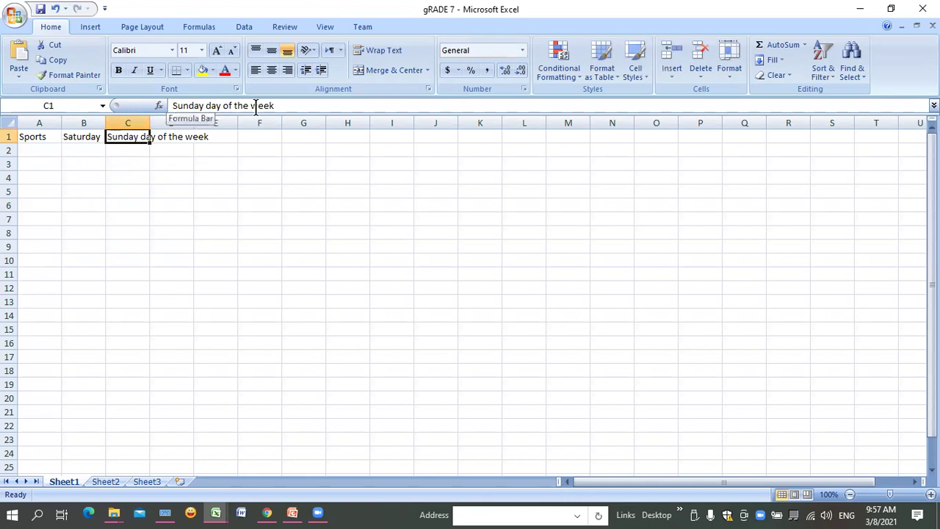
left_click(273, 177)
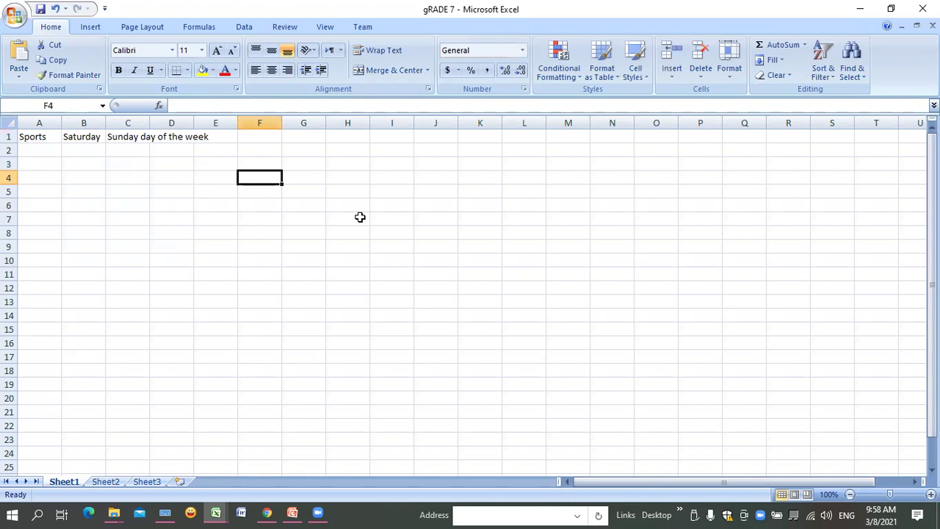
Step: Widen column C until the whole text of cell C1 fits inside it
left_click(136, 137)
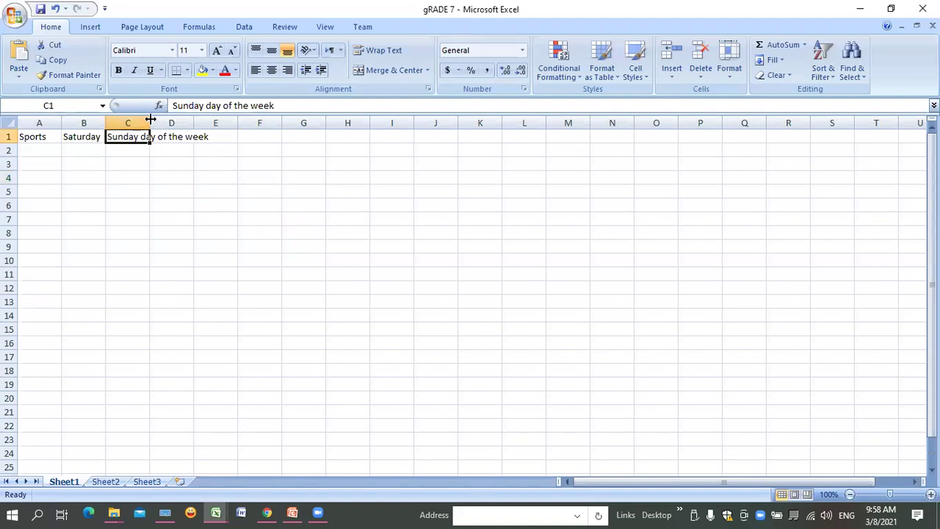
left_click_drag(150, 119, 210, 126)
left_click(174, 177)
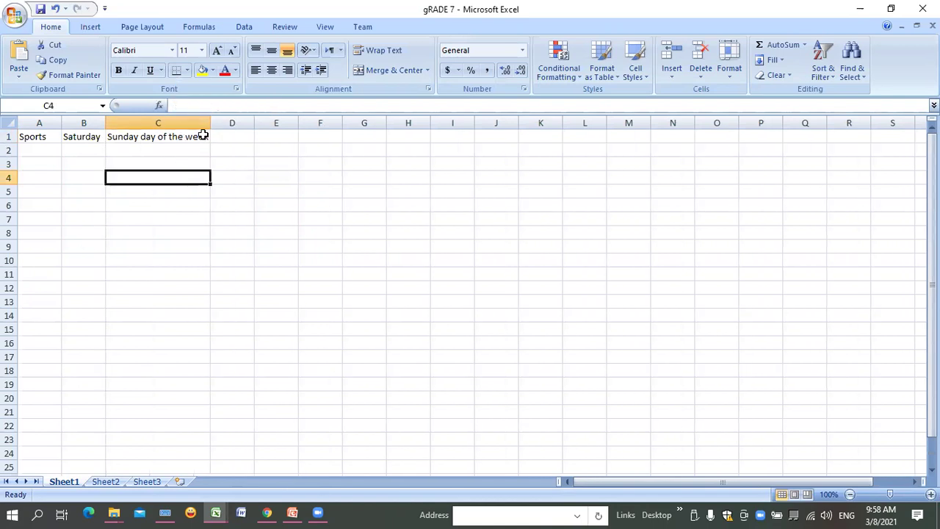
Step: Shorten the text in cell C1 to Sunday and narrow column C to fit the heading
key("Up")
key("Up")
key("Up")
left_click(207, 105)
key("shift+End")
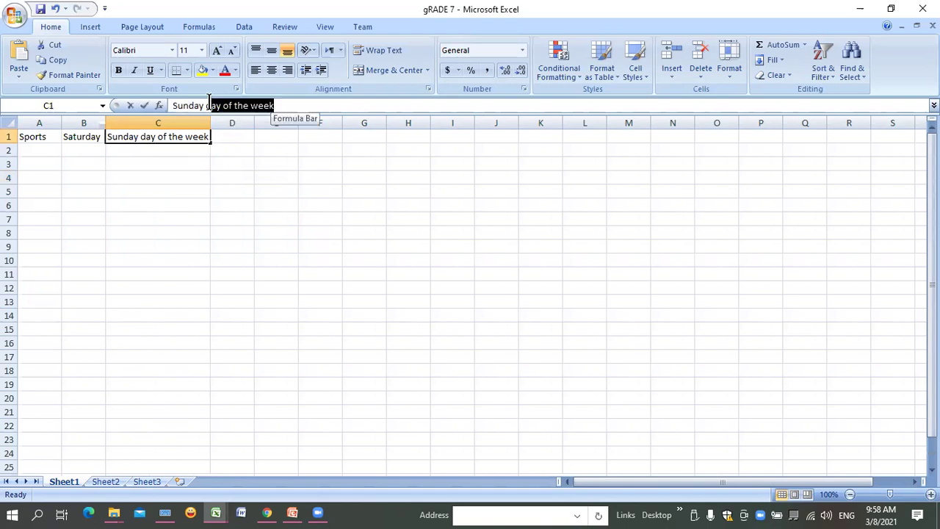
key("Delete")
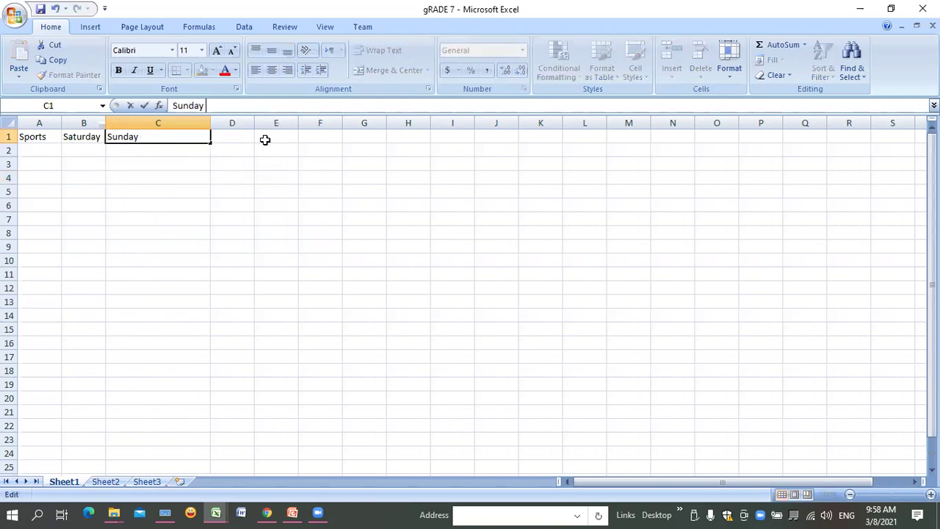
key("Tab")
key("Tab")
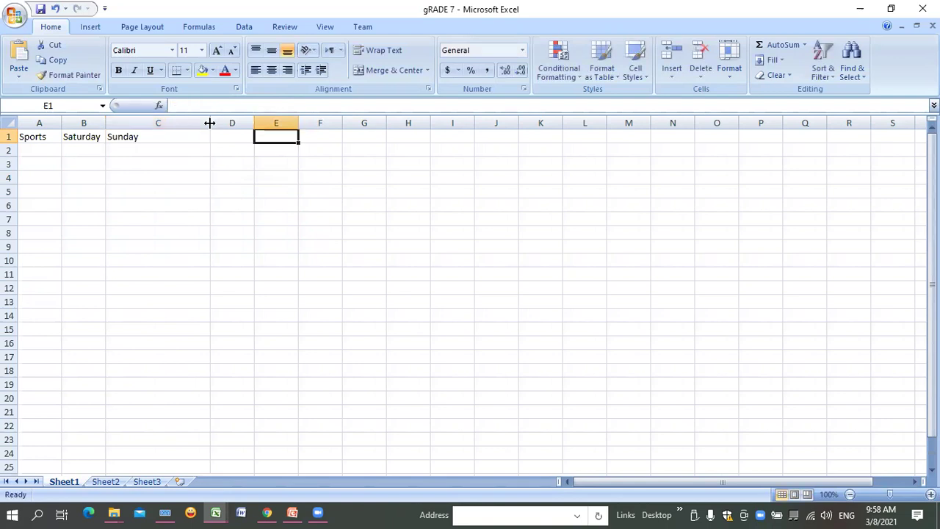
left_click_drag(209, 122, 153, 121)
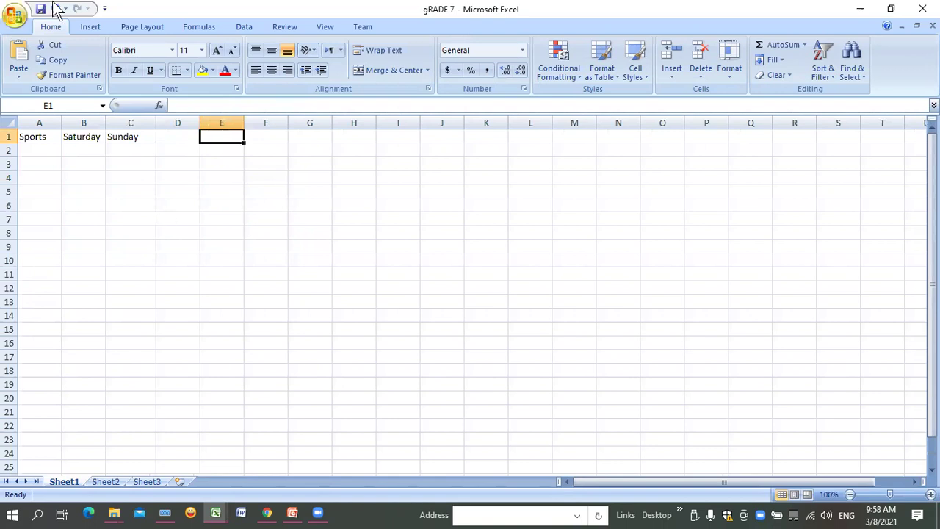
Step: Enter the sports Jogging in cell A2 and Bicycle in cell A3
left_click(36, 151)
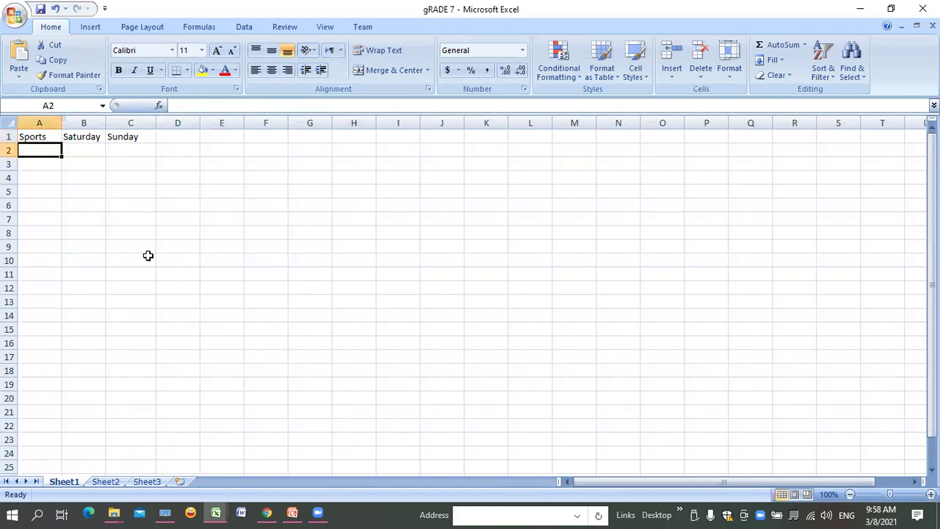
type("Jo")
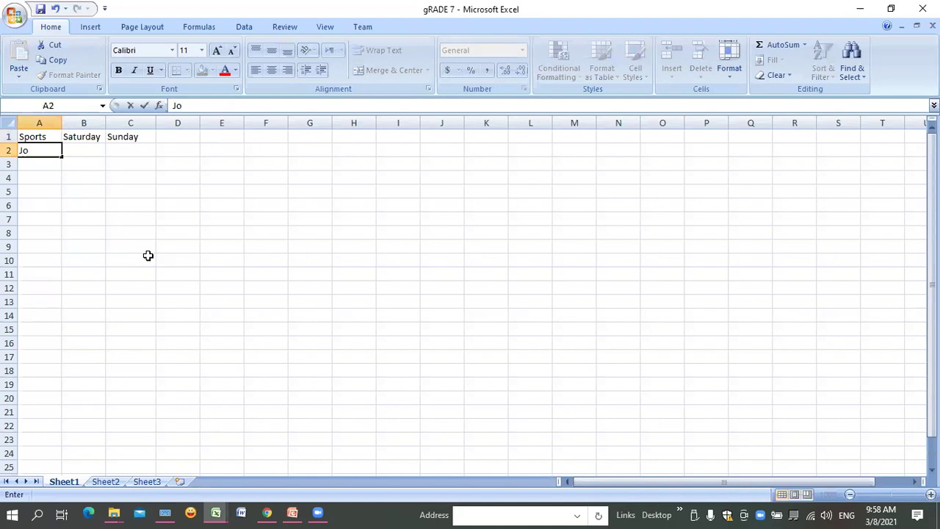
type("gging")
key("Return")
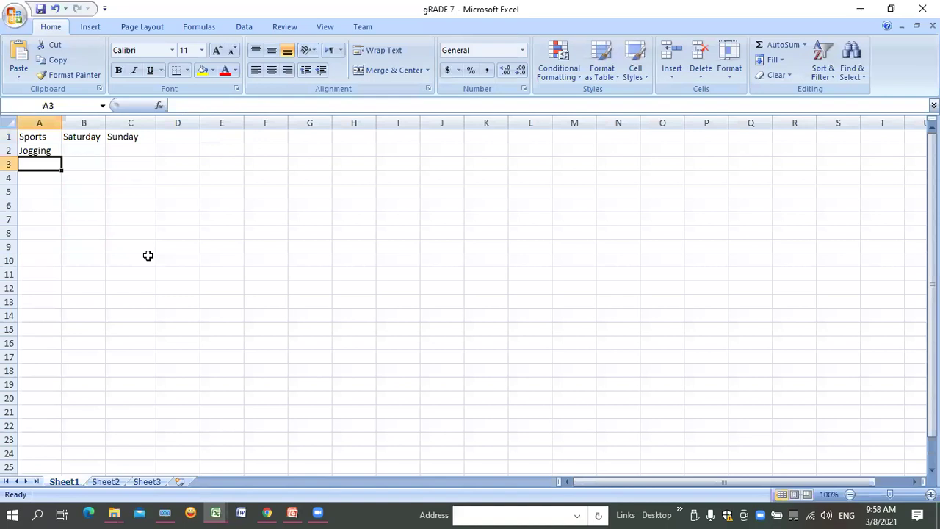
type("Bicy")
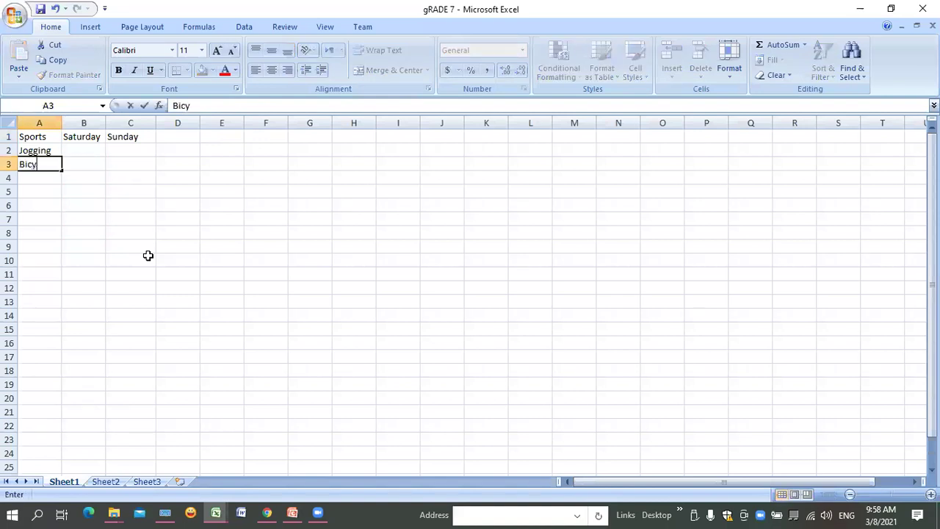
type("cle")
key("Tab")
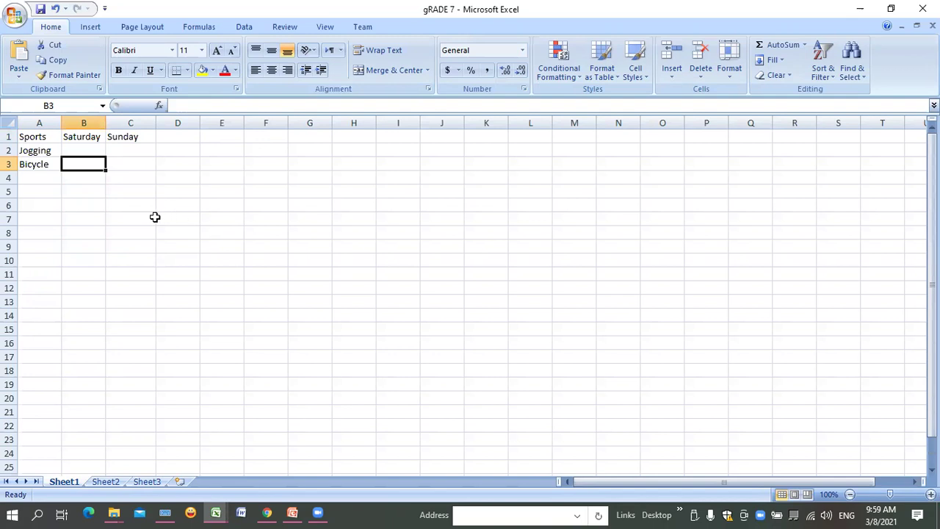
Step: Fill in the Saturday values with 30 for Bicycle in B3 and 35 for Jogging in B2
type("30")
key("Up")
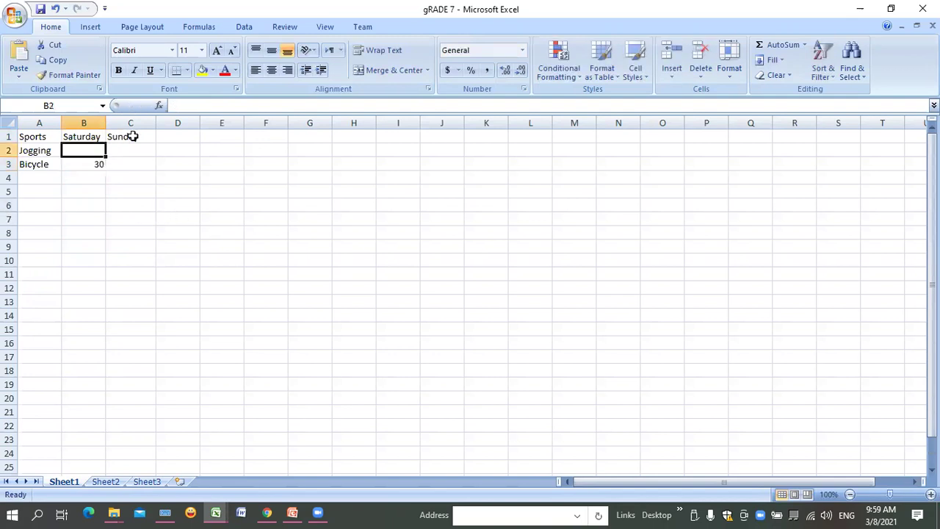
type("35")
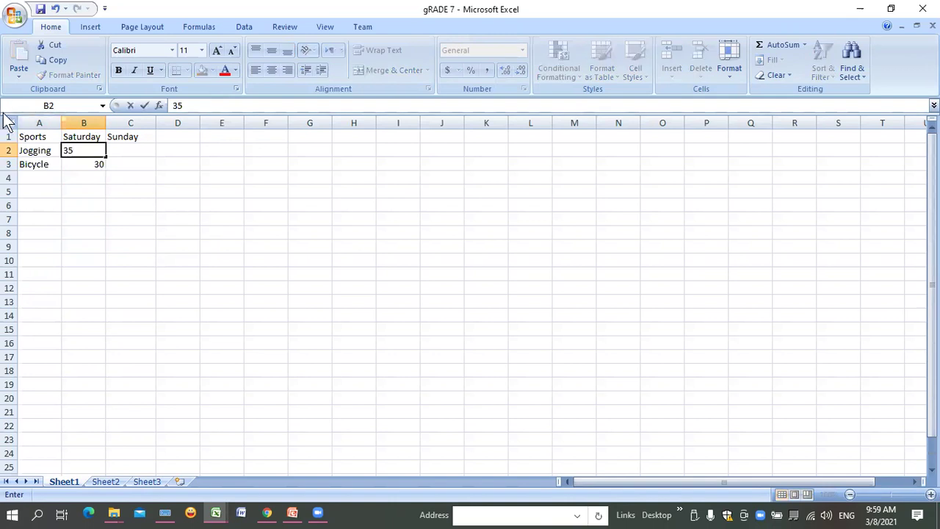
key("Tab")
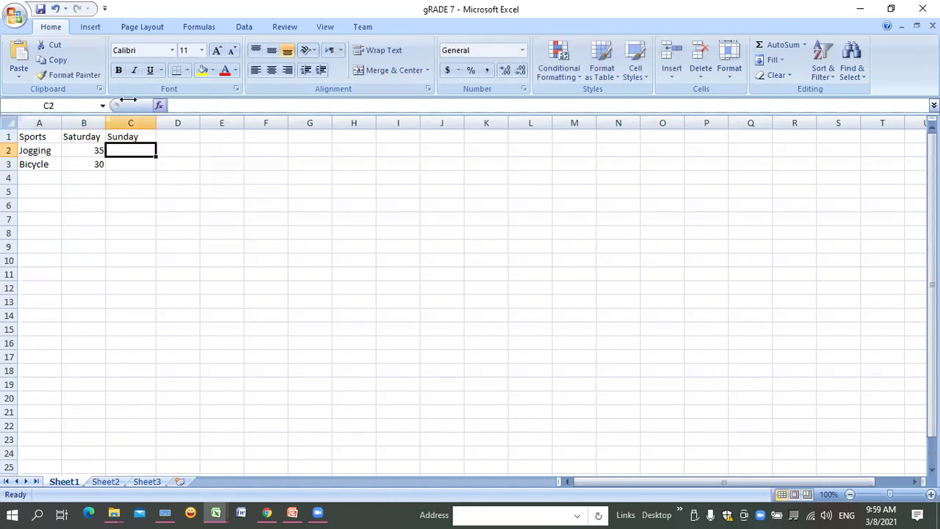
Step: Fill in the Sunday values with 30 for Jogging in C2 and 40 for Bicycle in C3
type("30")
key("Tab")
key("Down")
key("Left")
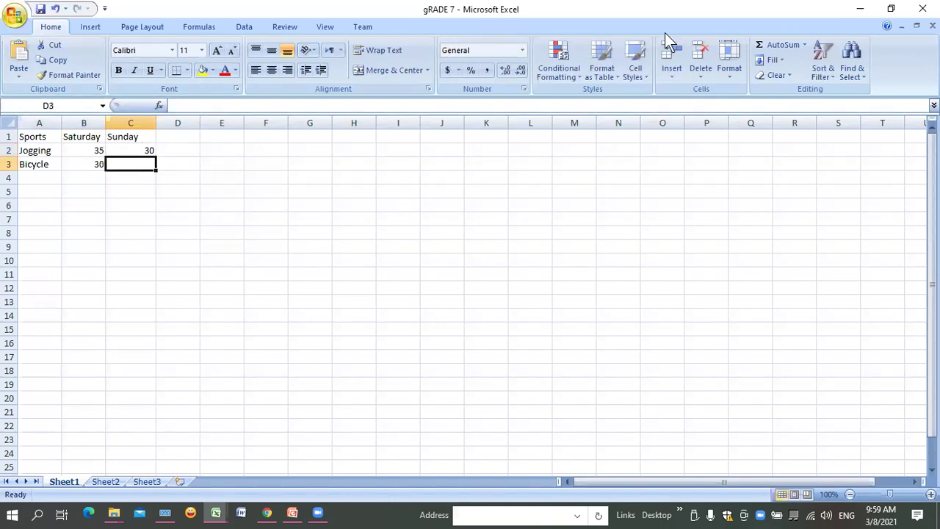
type("40")
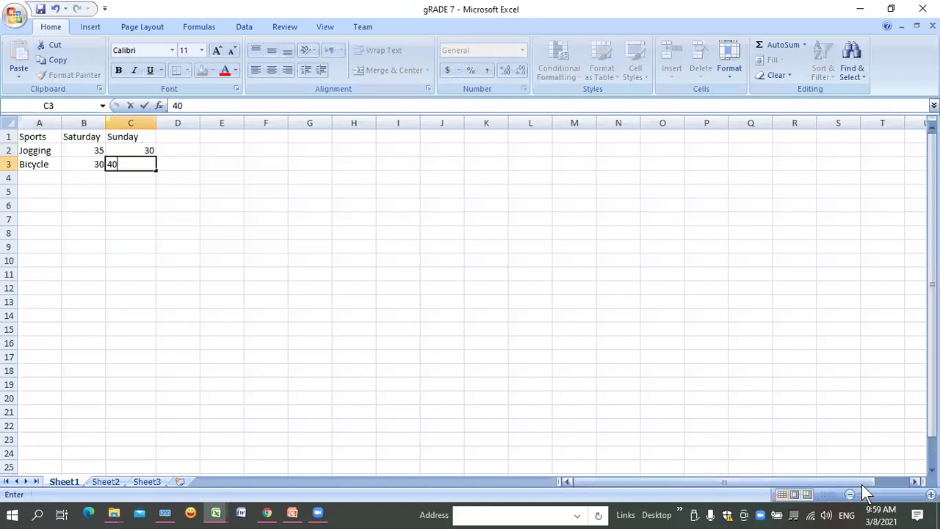
key("Return")
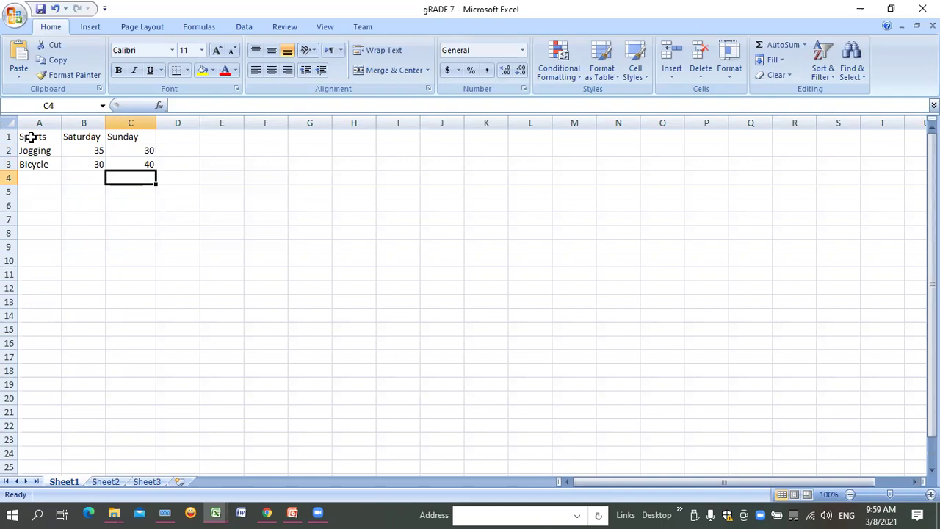
Step: Center the contents of the whole table A1:C3 horizontally
key("ctrl+Home")
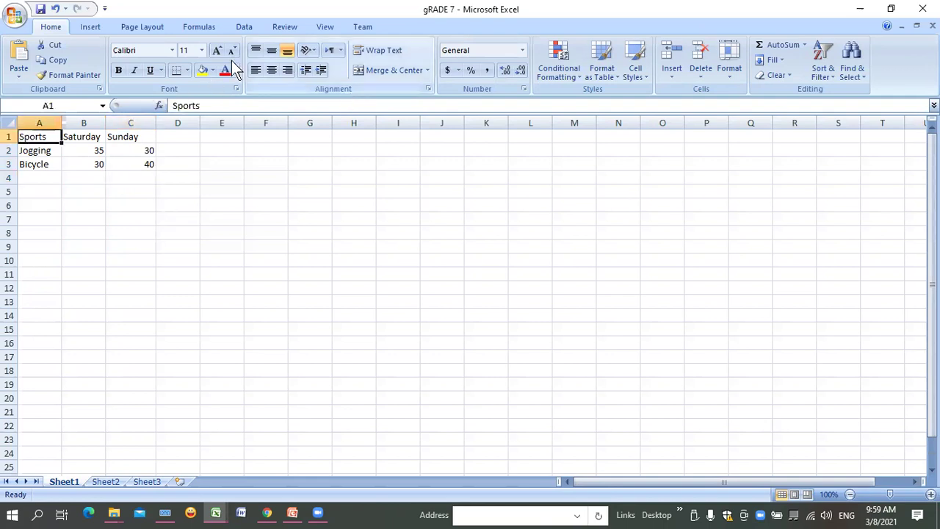
left_click(268, 71)
left_click_drag(47, 139, 134, 160)
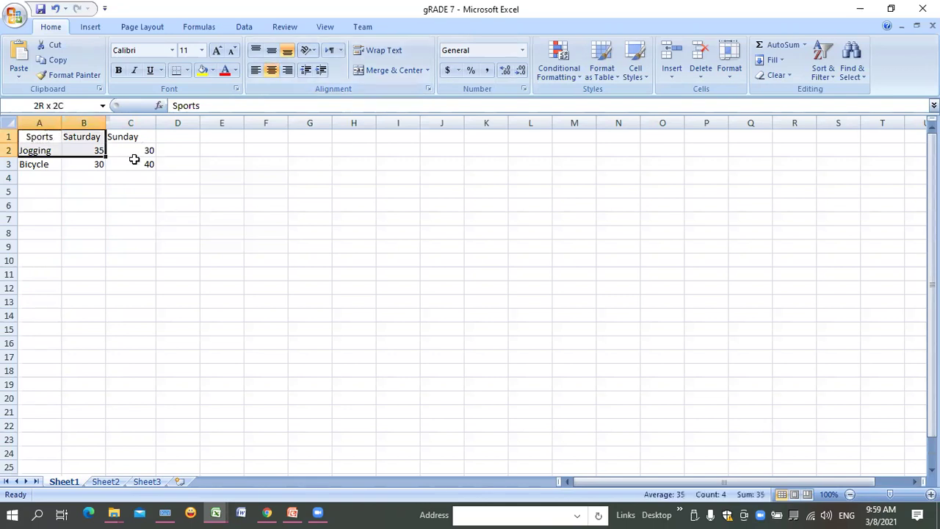
left_click(273, 71)
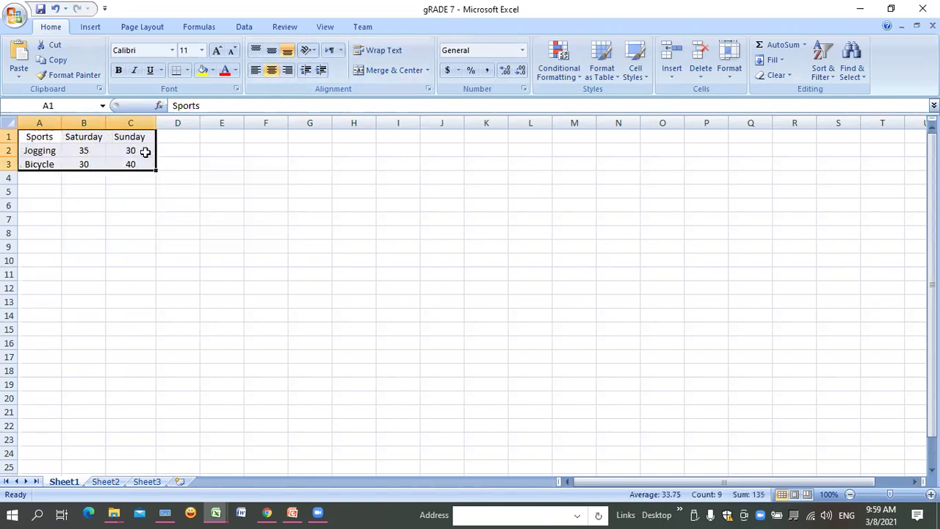
Step: Try the top and bottom vertical alignments on the table A1:C3
left_click(257, 51)
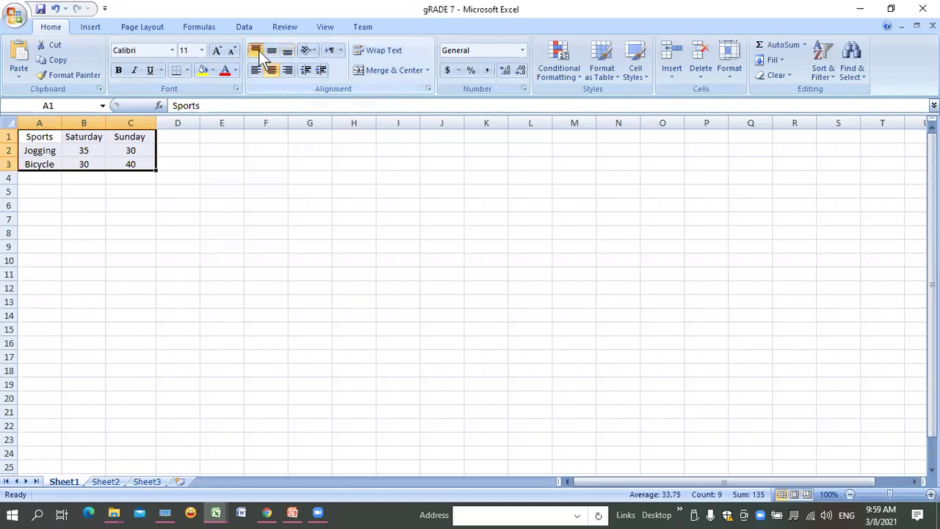
key("ctrl+z")
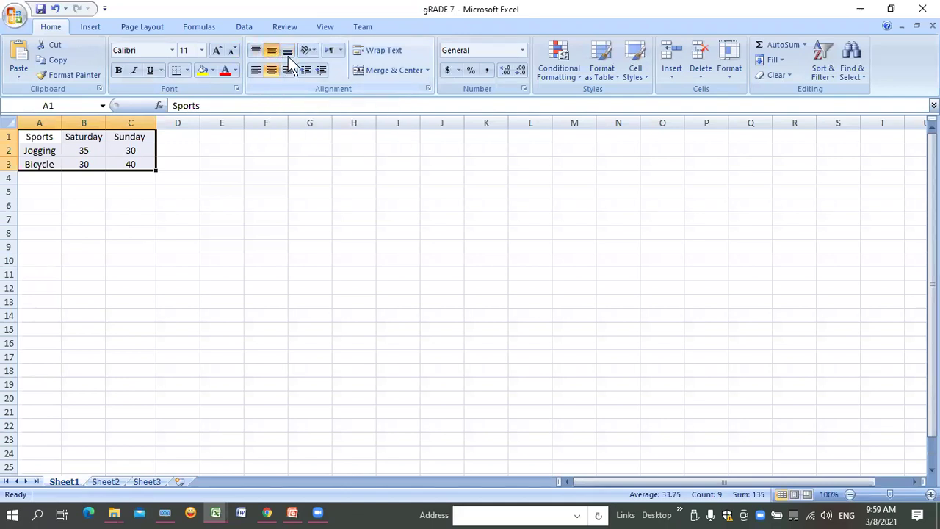
left_click(287, 53)
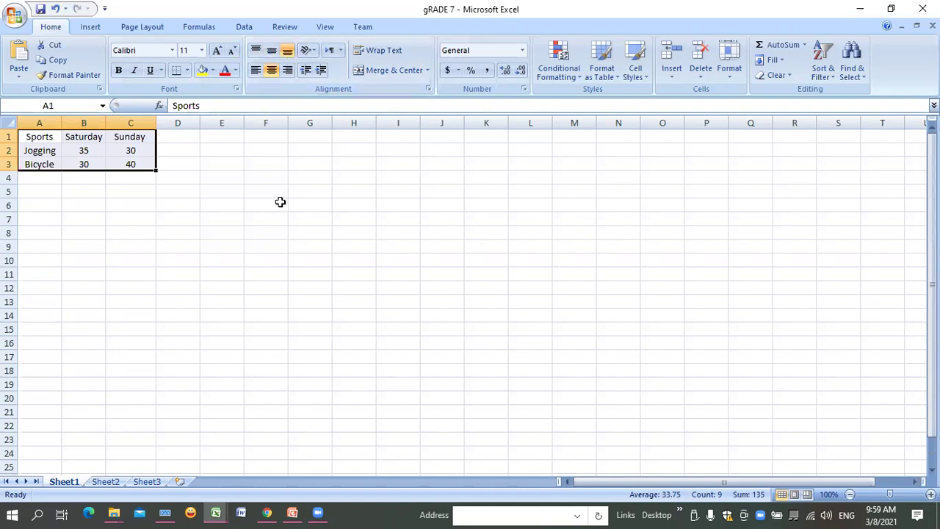
Step: Increase the heights of rows 1 to 3 to roughly double a standard row
left_click(265, 205)
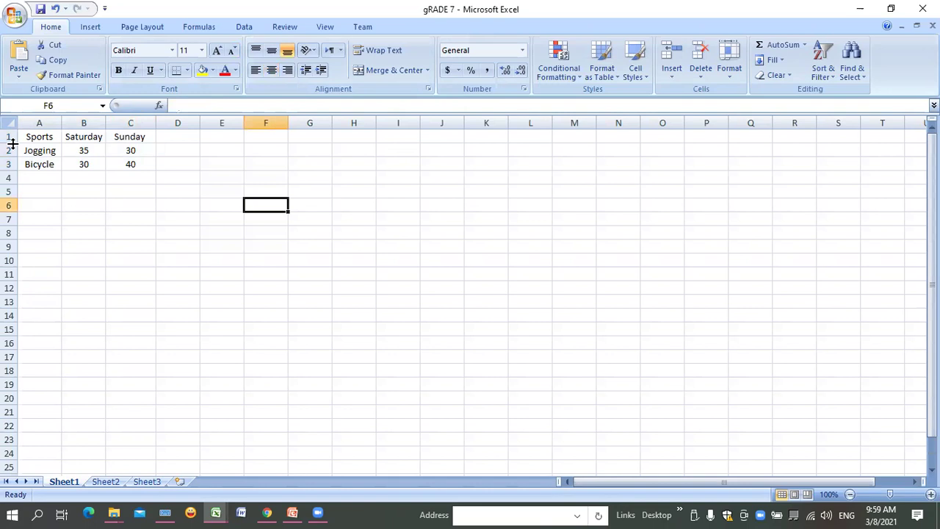
left_click_drag(12, 143, 10, 208)
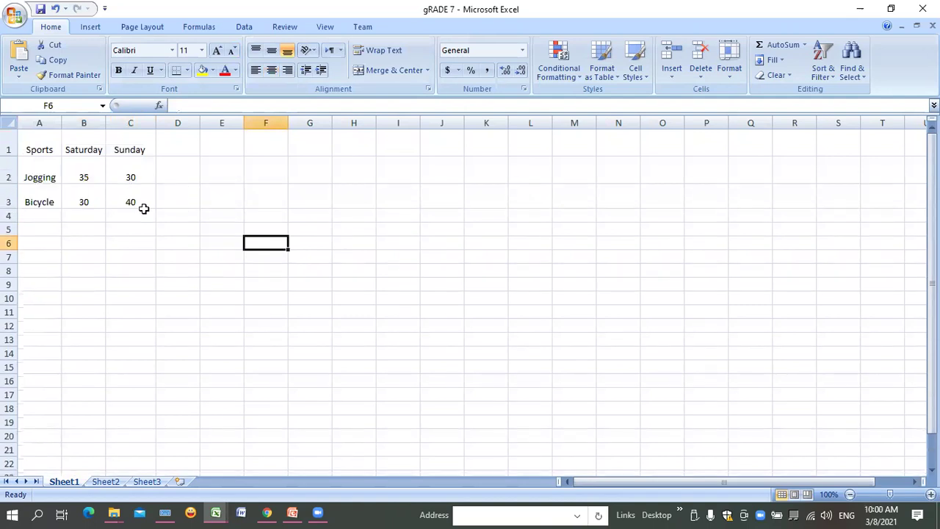
Step: Make all the text in the table A1:C3 bold and dark orange
left_click_drag(26, 145, 131, 205)
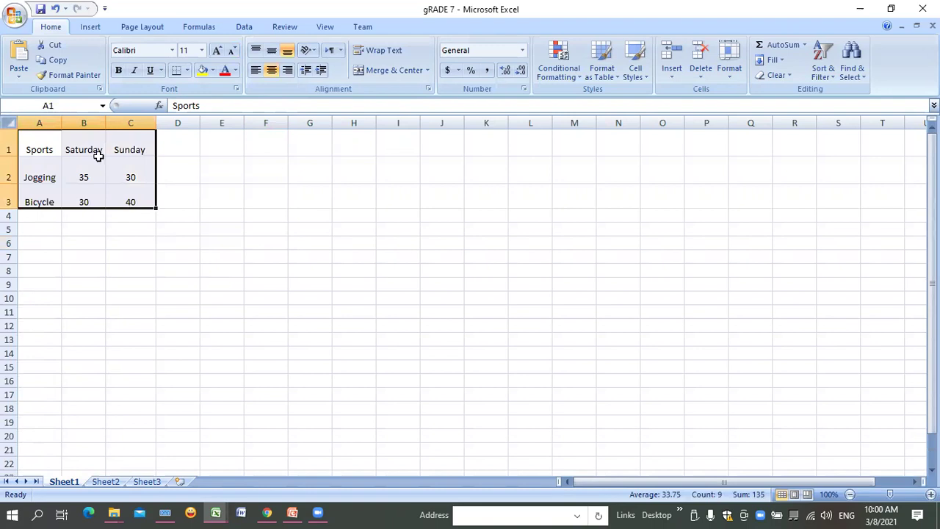
left_click(33, 143)
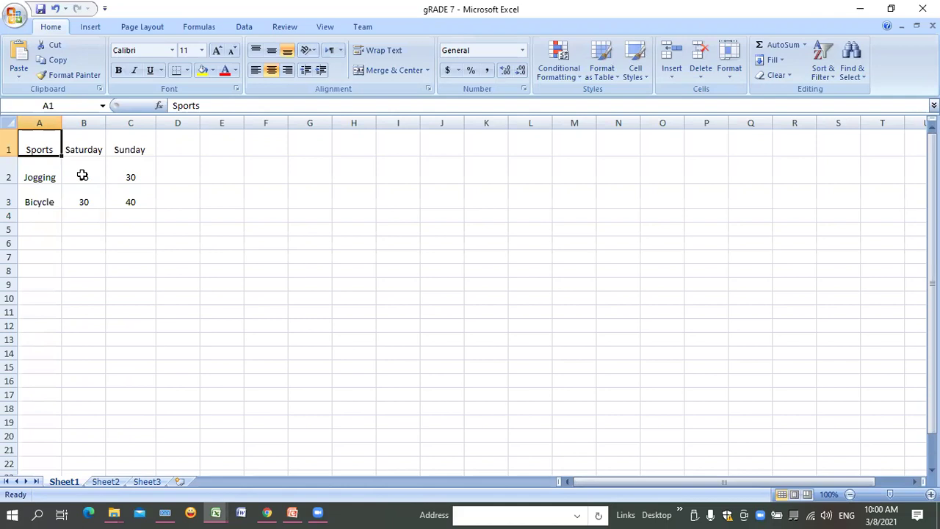
left_click(109, 198, "shift")
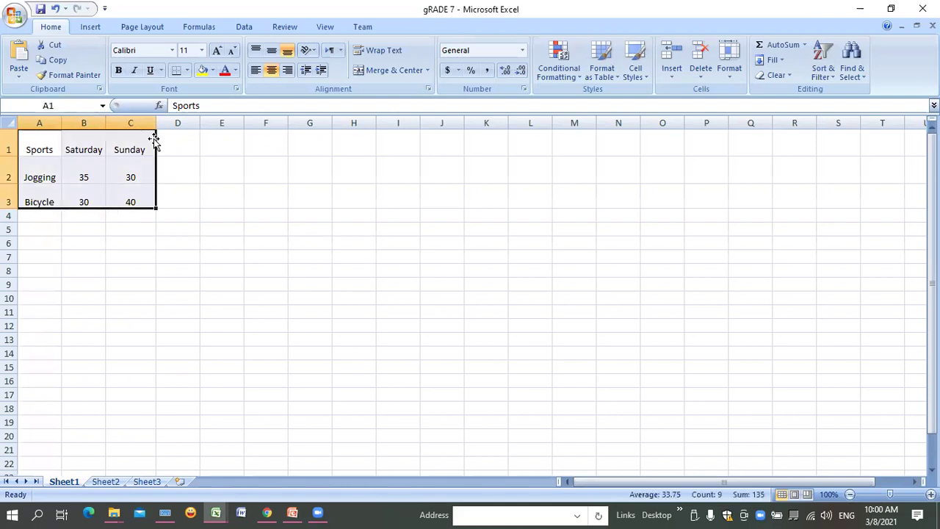
left_click(121, 69)
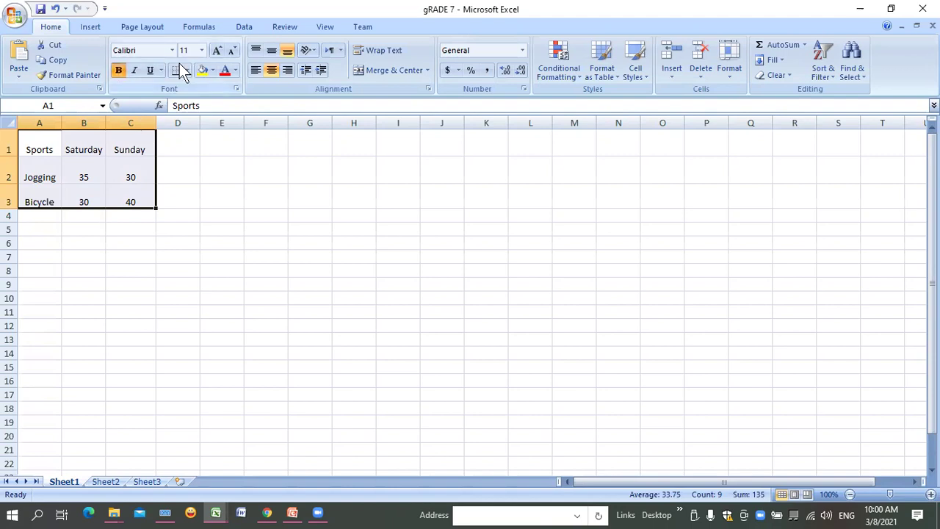
left_click(235, 70)
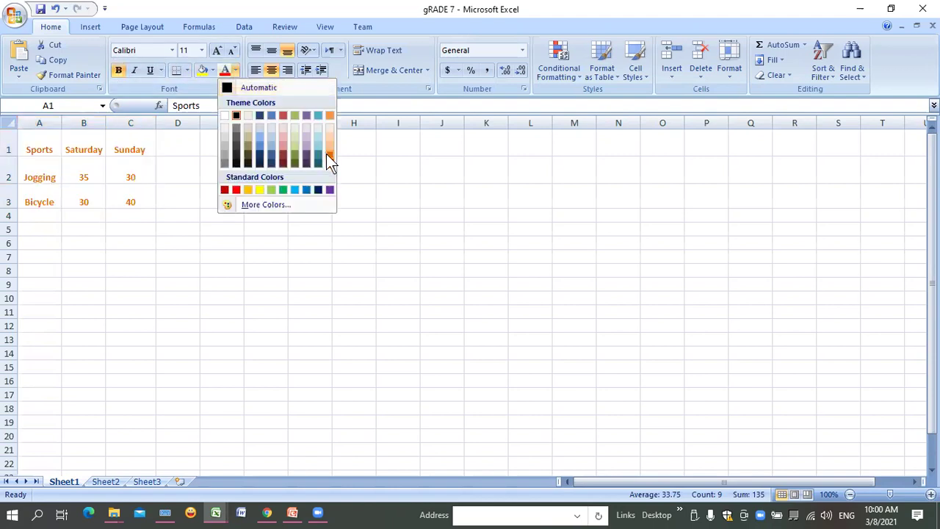
left_click(327, 155)
left_click(330, 153)
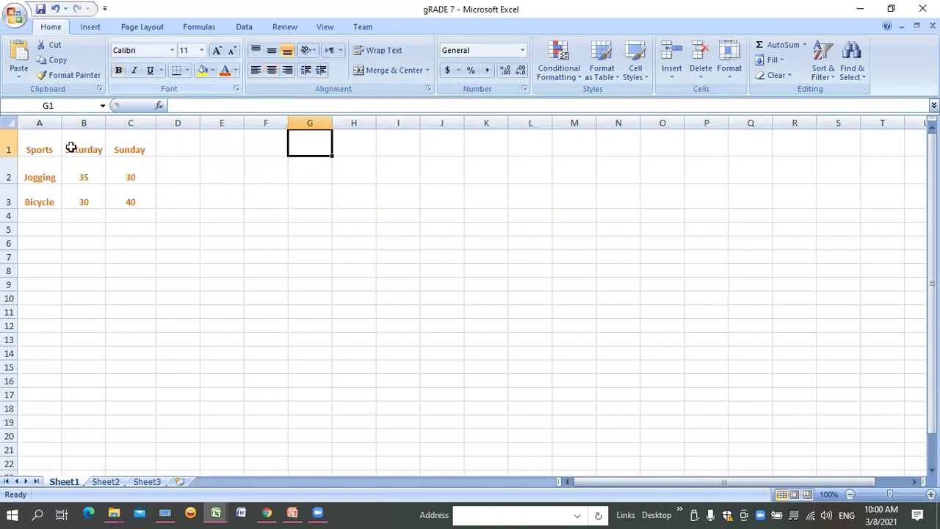
Step: Compare the vertical alignments on the Sports heading in A1 and leave it middle aligned
left_click(48, 149)
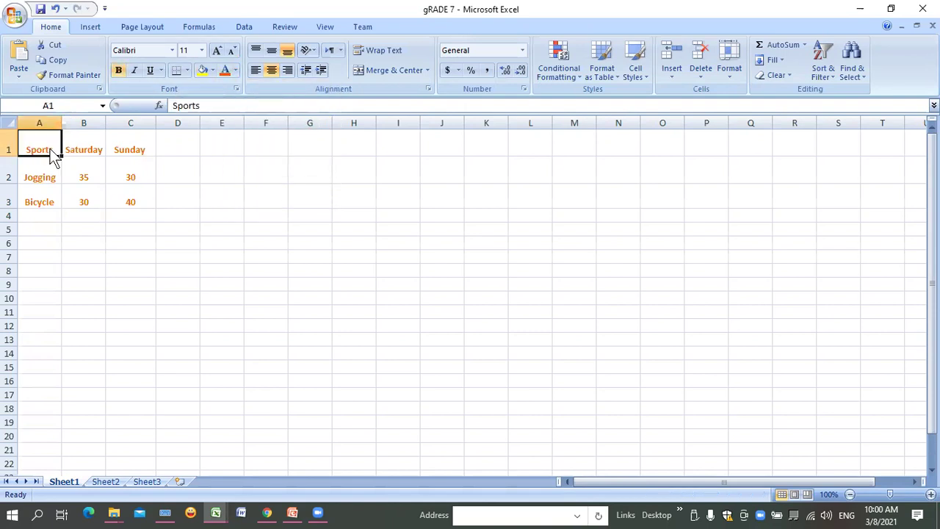
left_click(272, 52)
left_click(255, 51)
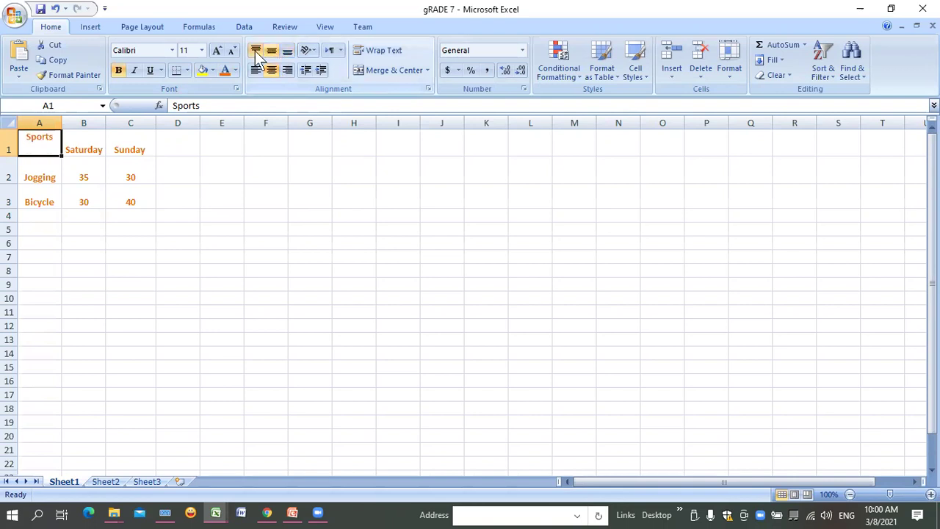
left_click(272, 52)
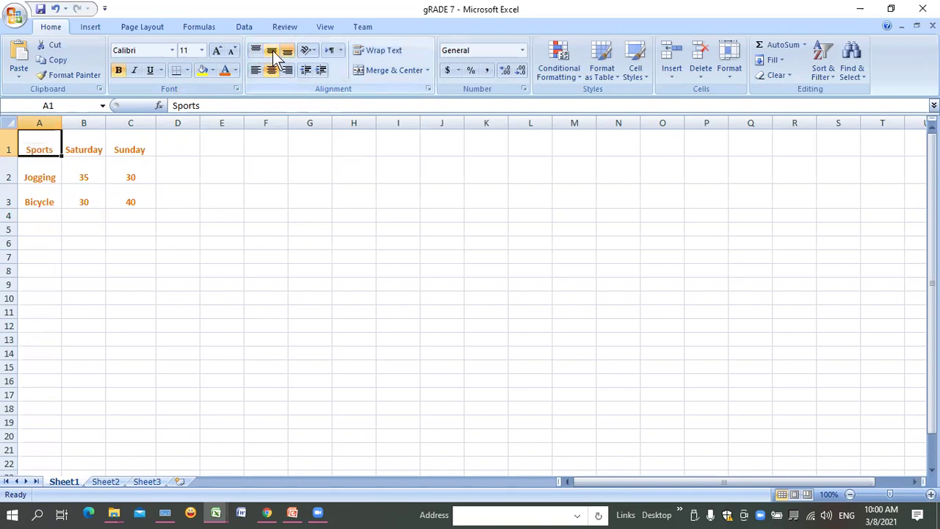
key("ctrl+z")
left_click(272, 52)
key("ctrl+z")
left_click(86, 165)
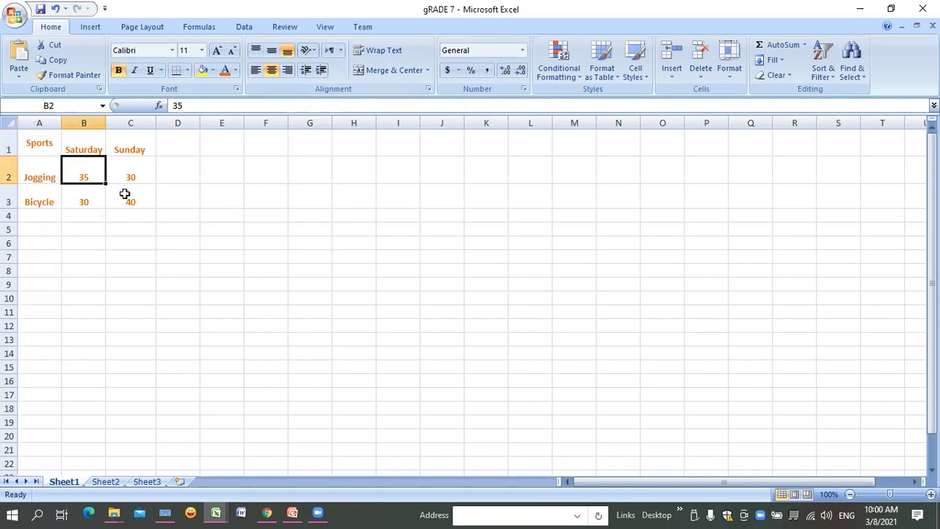
Step: Middle align the Jogging and Bicycle rows in A2:C3 vertically and slightly reduce the height of row 1
left_click_drag(37, 176, 131, 201)
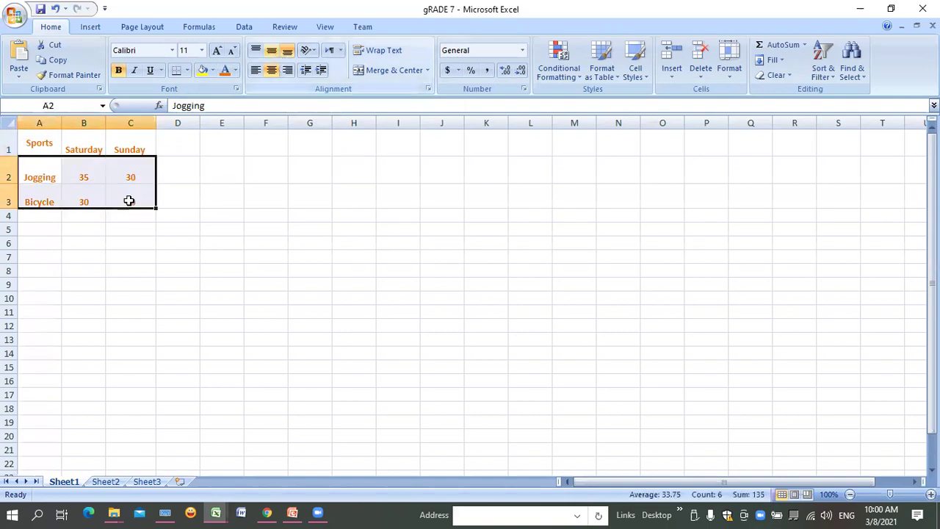
left_click(144, 256)
left_click_drag(15, 148, 11, 149)
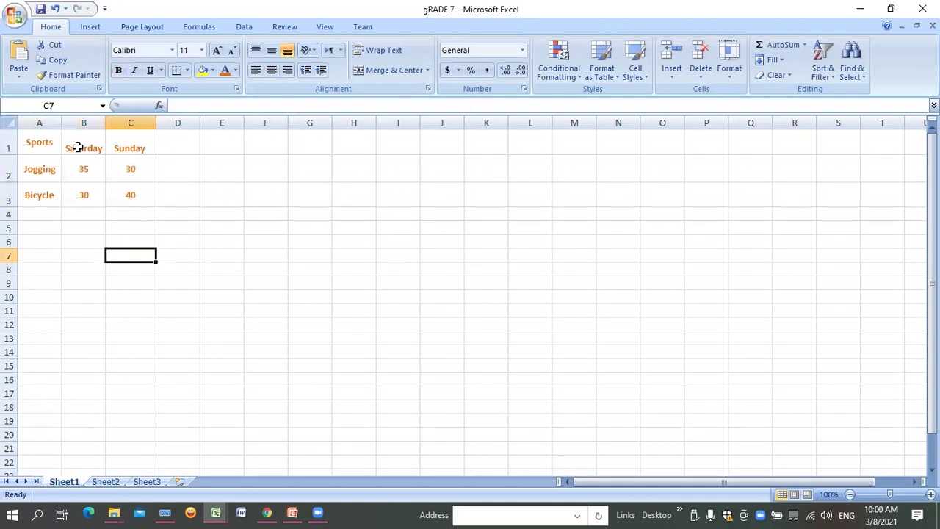
Step: Middle align the Sunday heading in C1 and the Saturday heading in B1 vertically
left_click(125, 151)
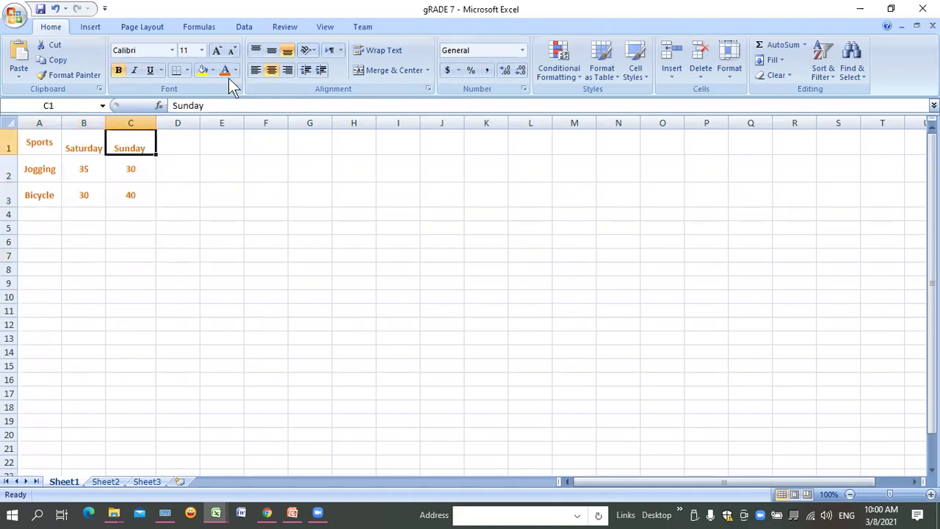
left_click(271, 49)
key("Left")
key("F4")
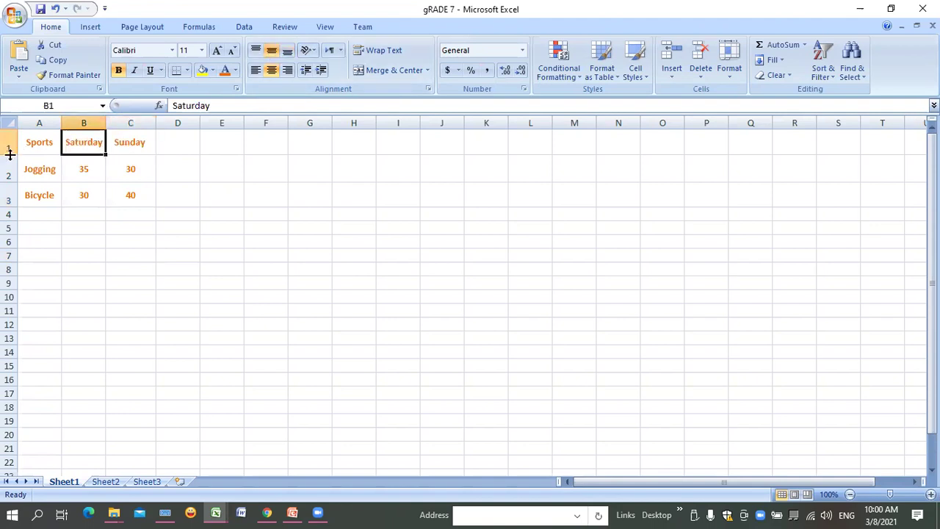
Step: Reduce the height of row 1 and enlarge the headings in A1:C1 to font size 16
left_click_drag(13, 152, 12, 147)
left_click(11, 146)
left_click_drag(39, 136, 118, 139)
left_click(217, 50)
left_click(216, 50)
left_click(217, 50)
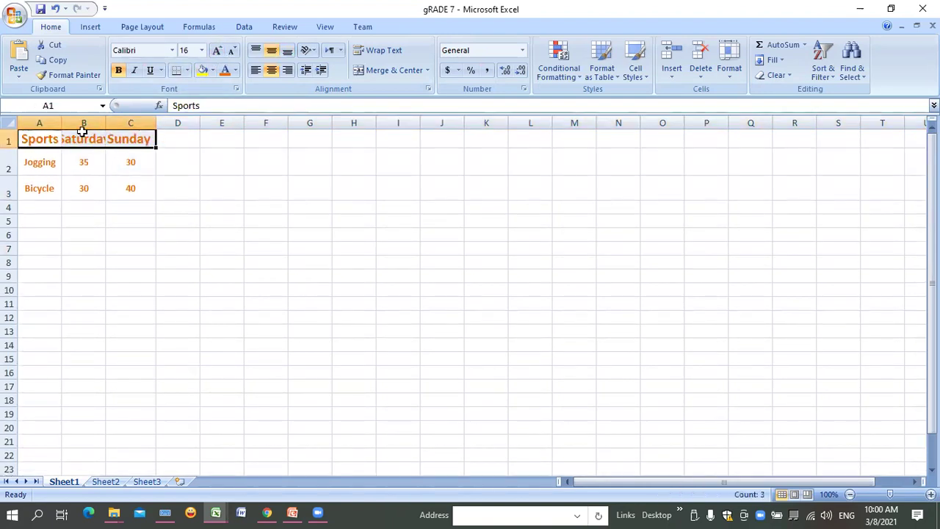
Step: Widen columns A and B so that the enlarged Sports and Saturday headings fit
left_click_drag(68, 245, 68, 236)
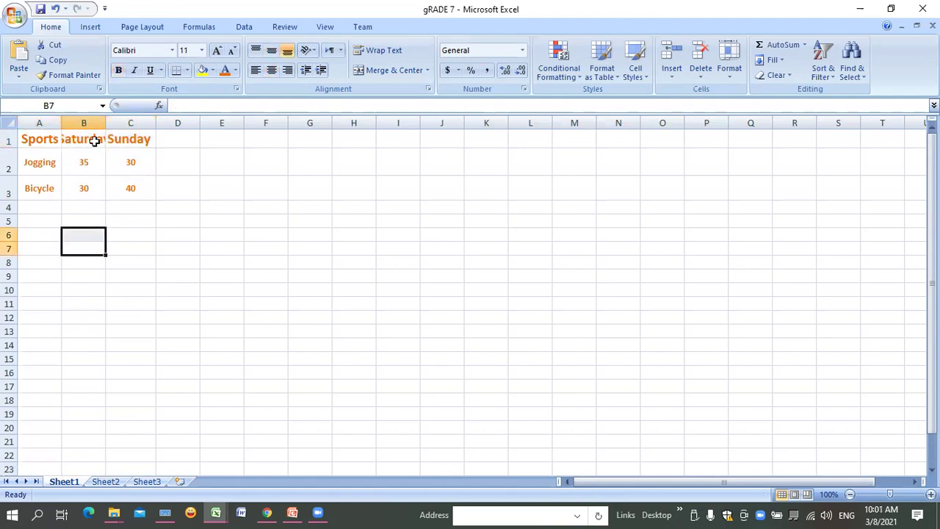
left_click_drag(65, 126, 126, 125)
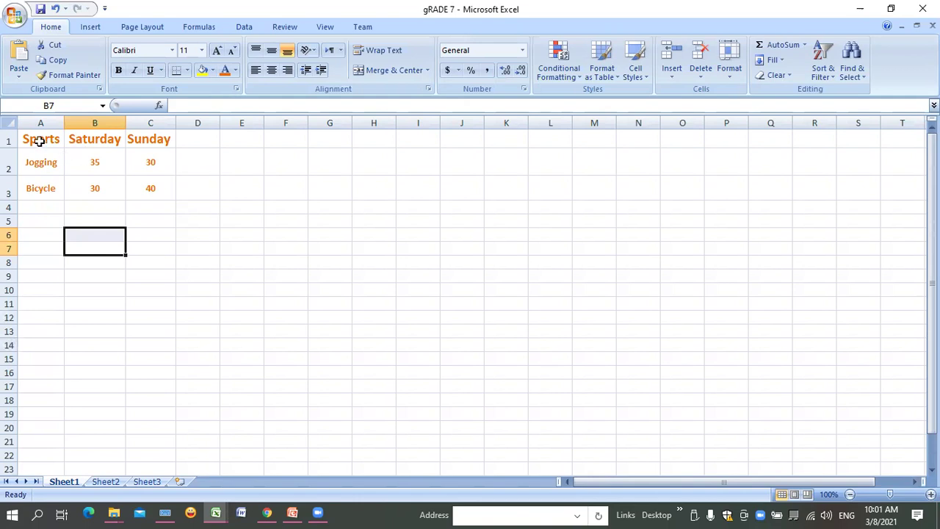
Step: Give the headings in A1:C1 a dark gray fill and white text
left_click_drag(40, 139, 150, 138)
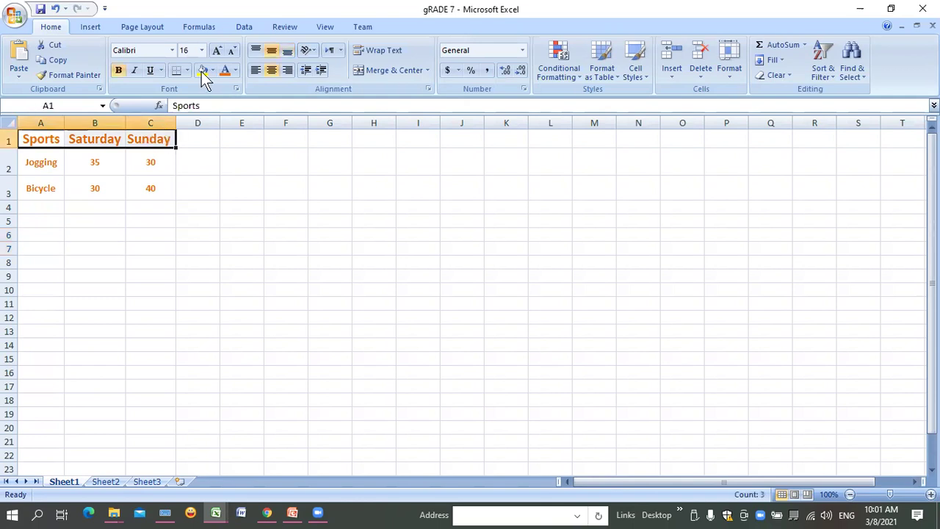
left_click(234, 70)
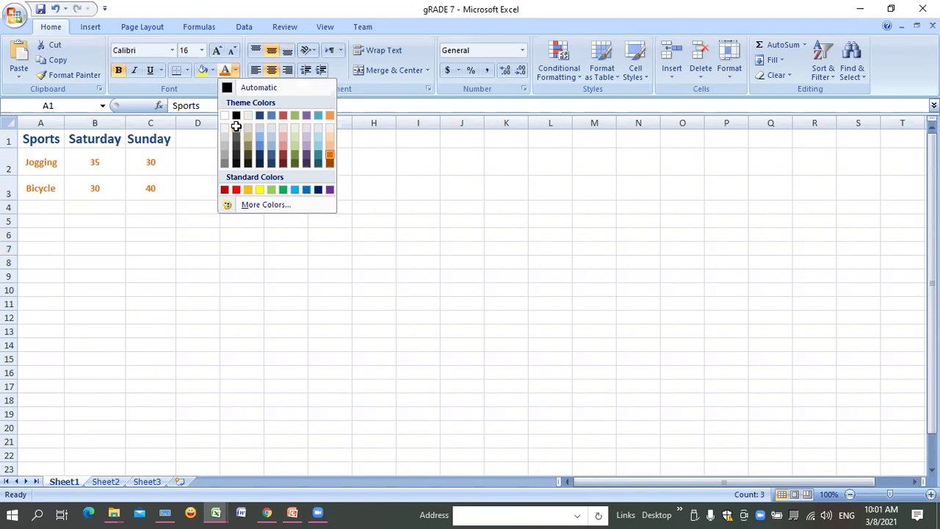
left_click(236, 141)
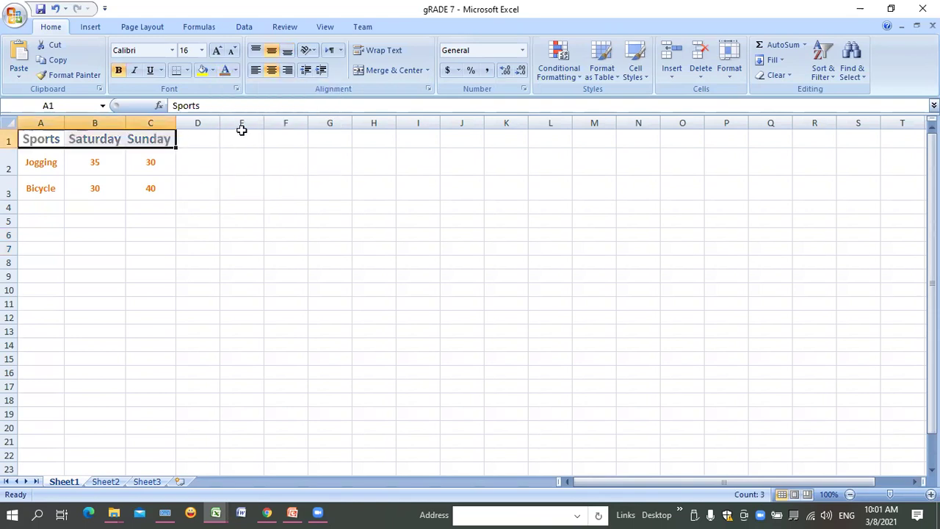
left_click(213, 71)
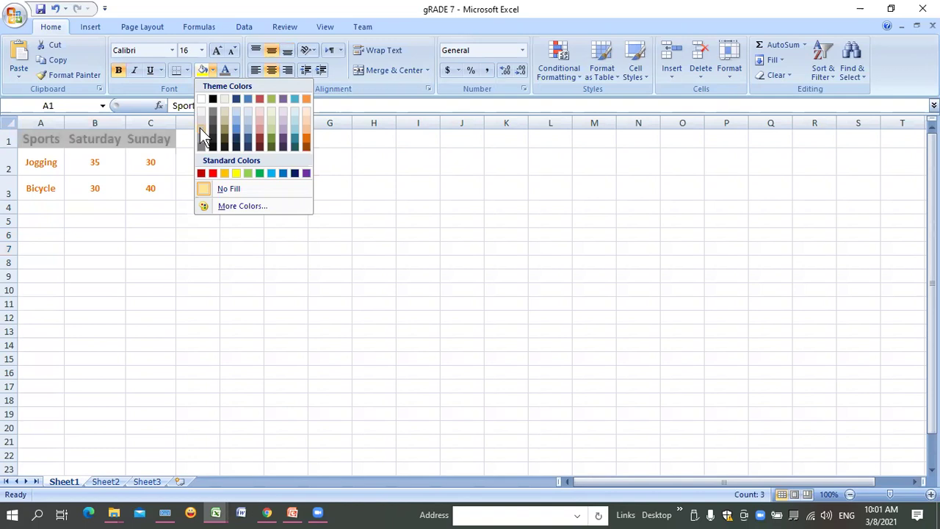
left_click(203, 66)
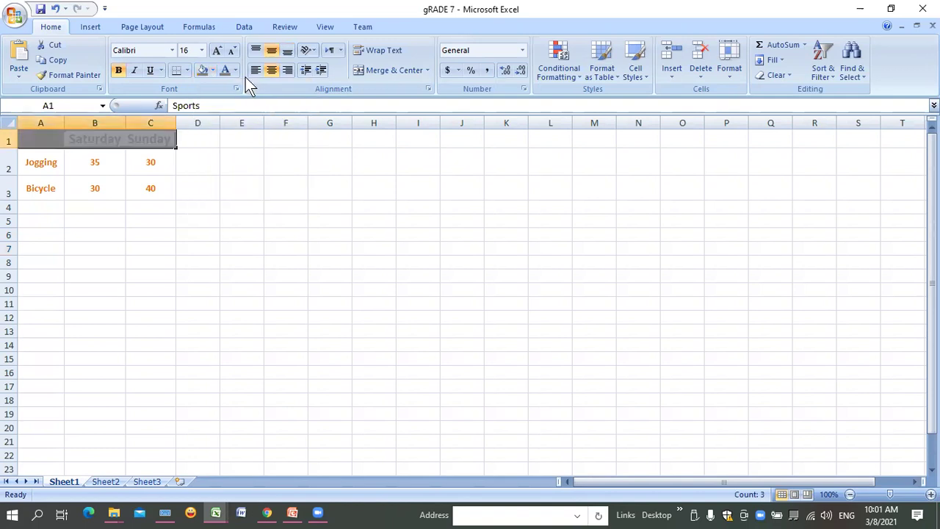
left_click(225, 116)
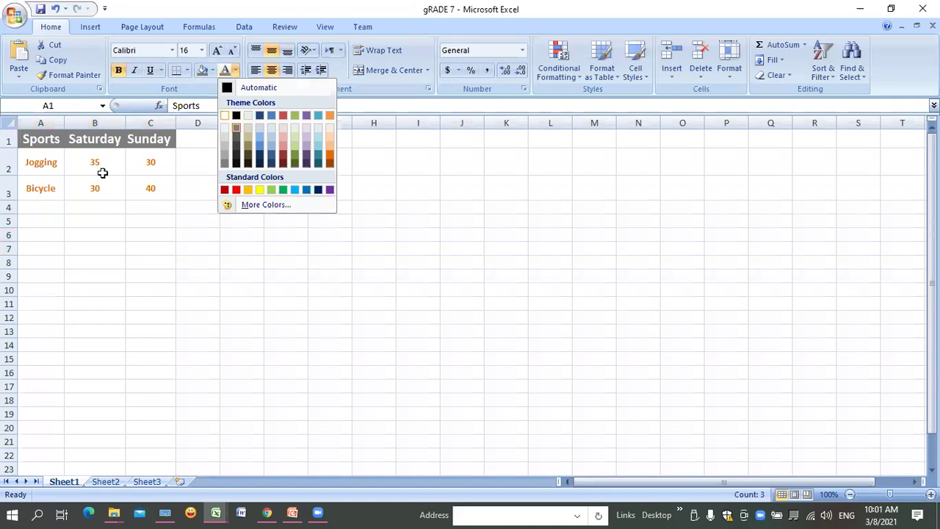
left_click(242, 206)
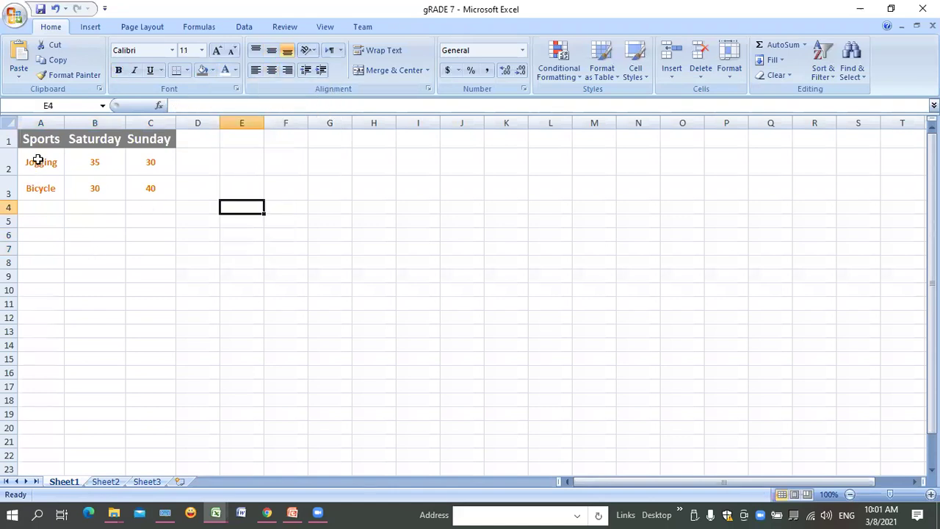
Step: Give the sport names in A2:A3 a dark blue fill and white text
left_click_drag(42, 171, 42, 187)
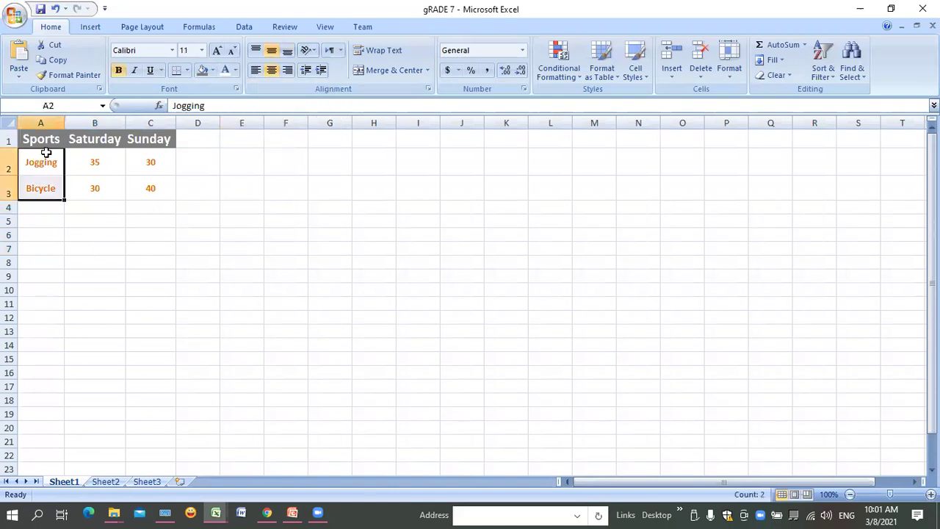
left_click(210, 71)
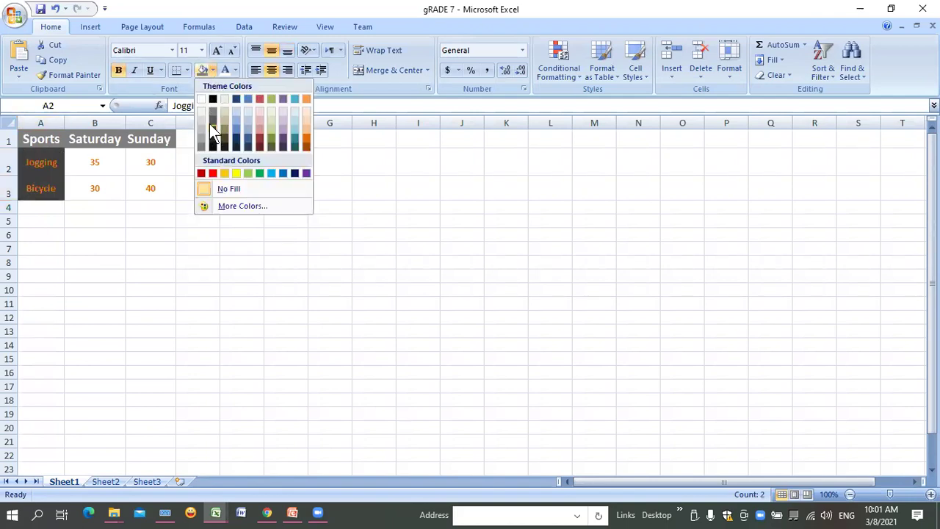
left_click(211, 123)
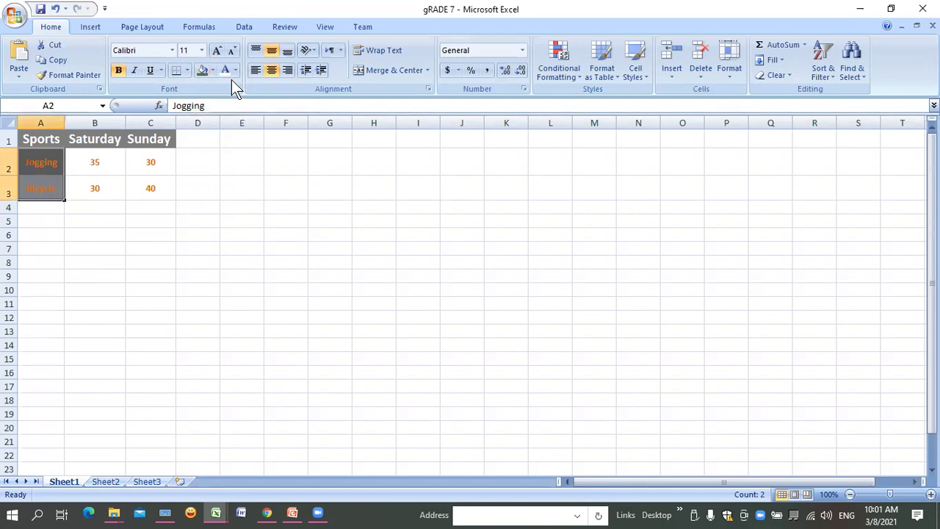
left_click(228, 73)
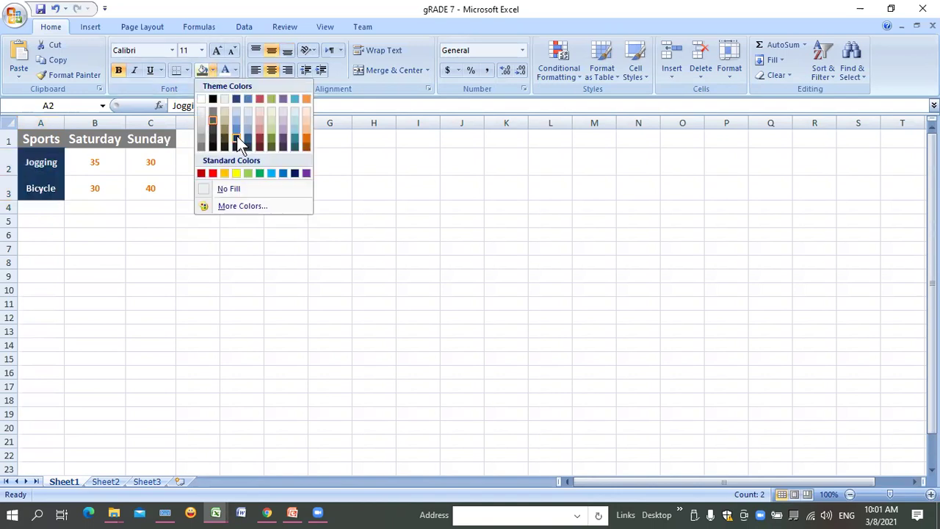
left_click(236, 135)
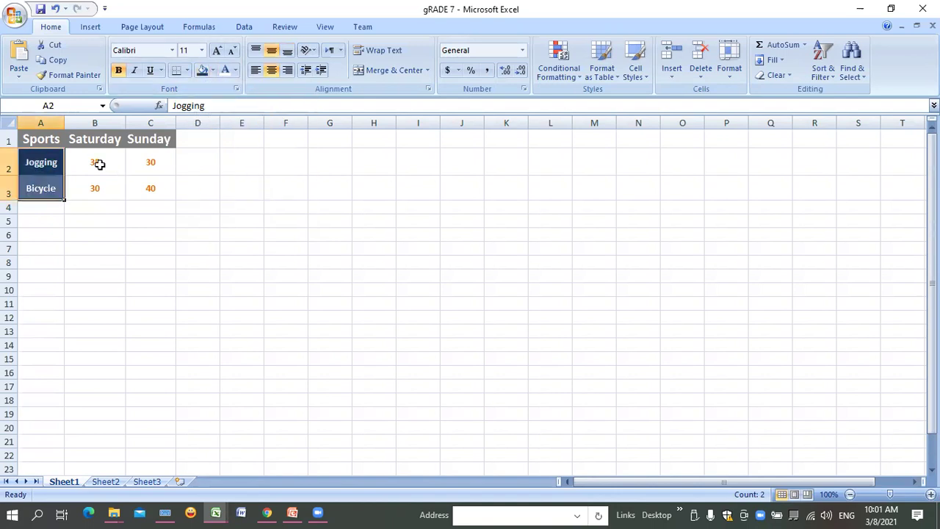
left_click(153, 185)
left_click(197, 233)
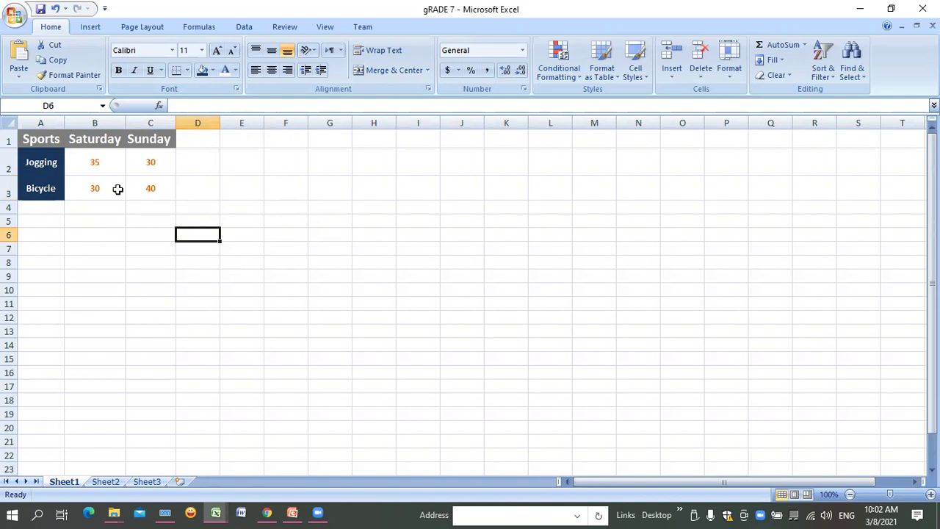
Step: Fill the Saturday and Sunday numbers in B2:C3 with light blue
left_click(89, 165)
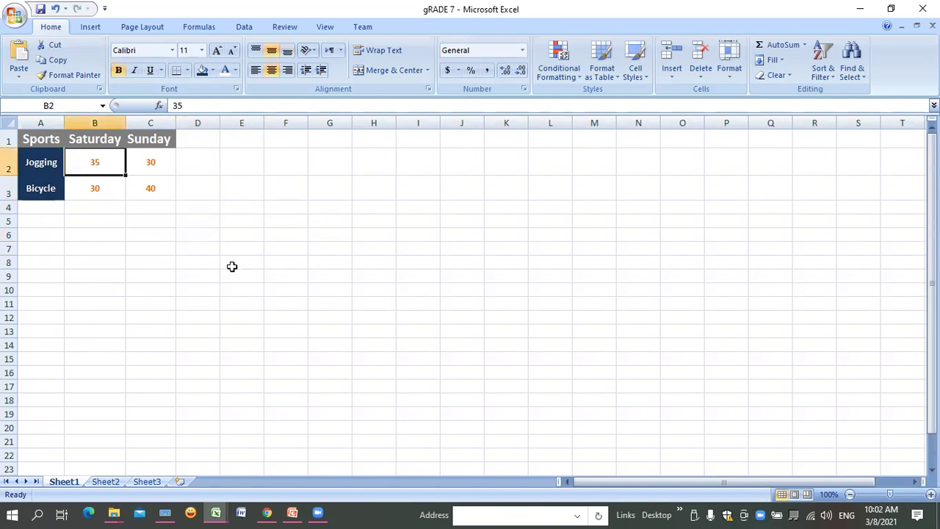
left_click(132, 184, "shift")
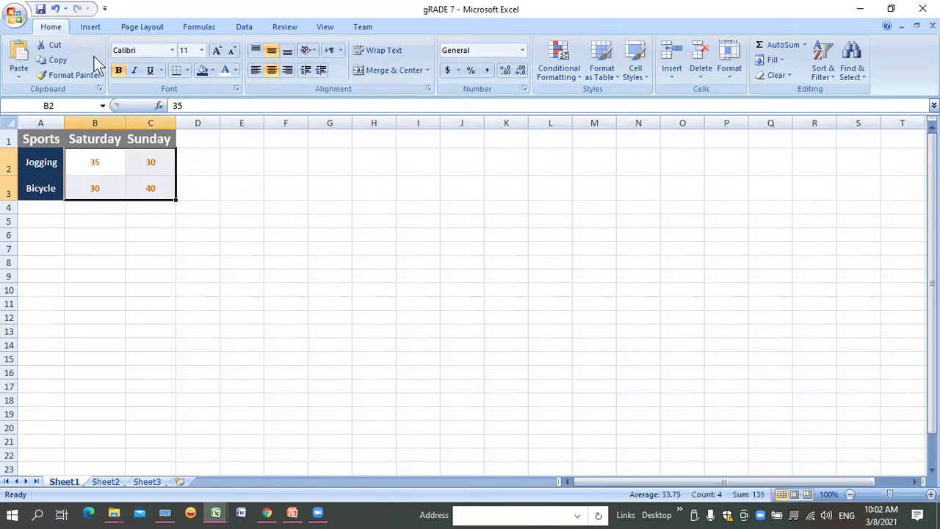
left_click(212, 71)
left_click(102, 168)
left_click(101, 163)
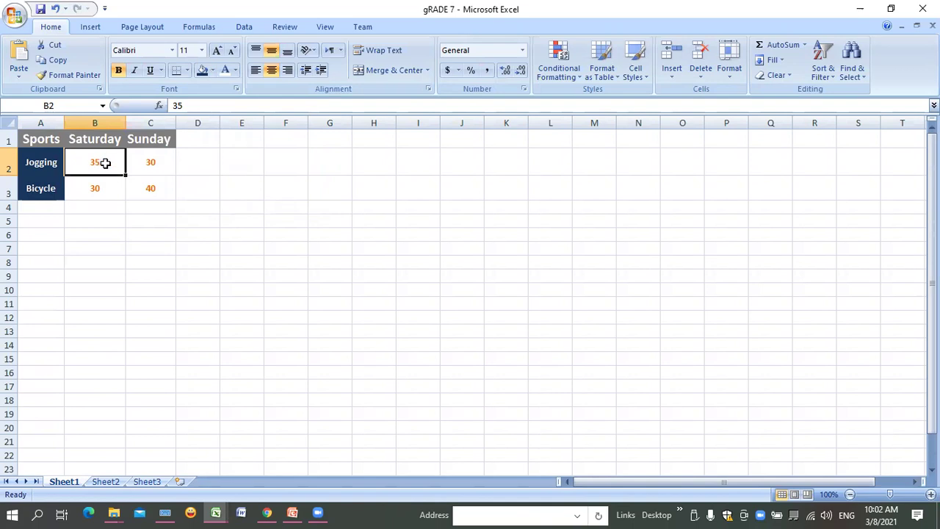
left_click_drag(105, 163, 151, 188)
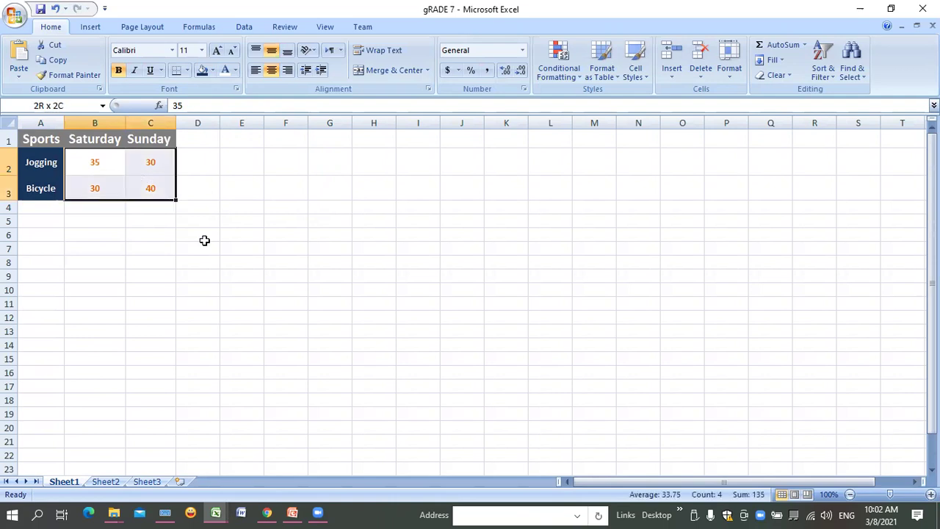
left_click_drag(300, 318, 162, 184)
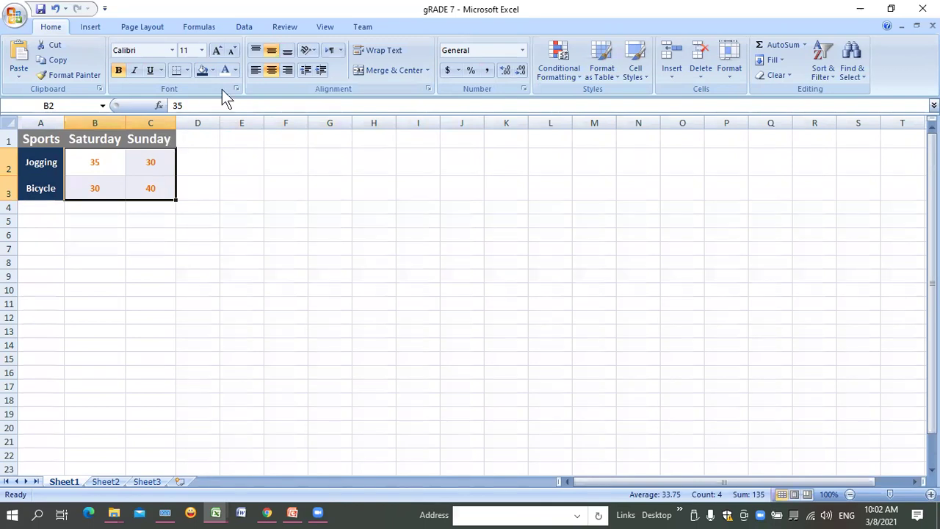
left_click(212, 71)
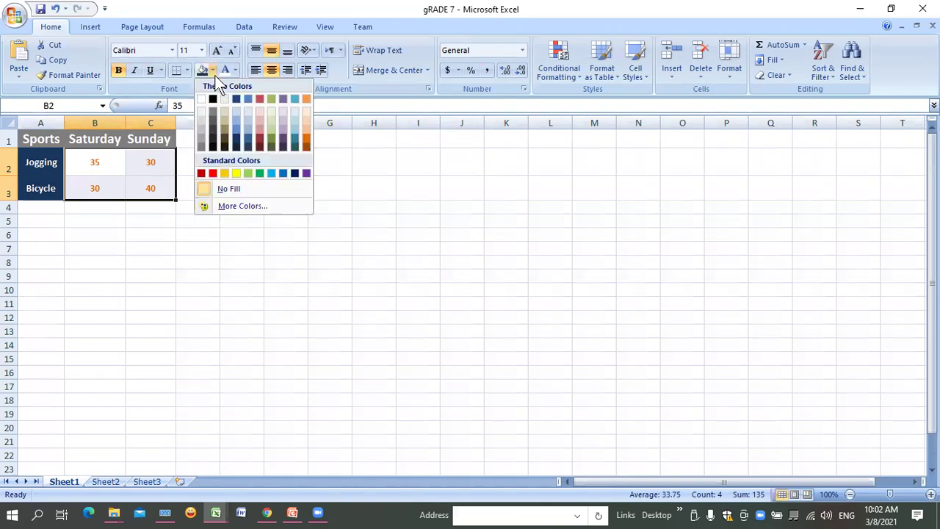
left_click(235, 111)
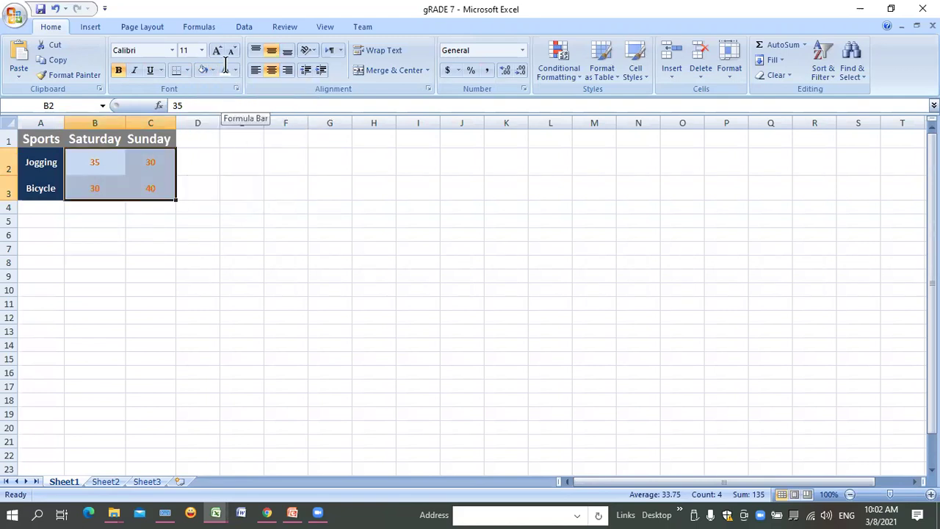
Step: Set the text color of the numbers in B2:C3 to black
left_click(225, 70)
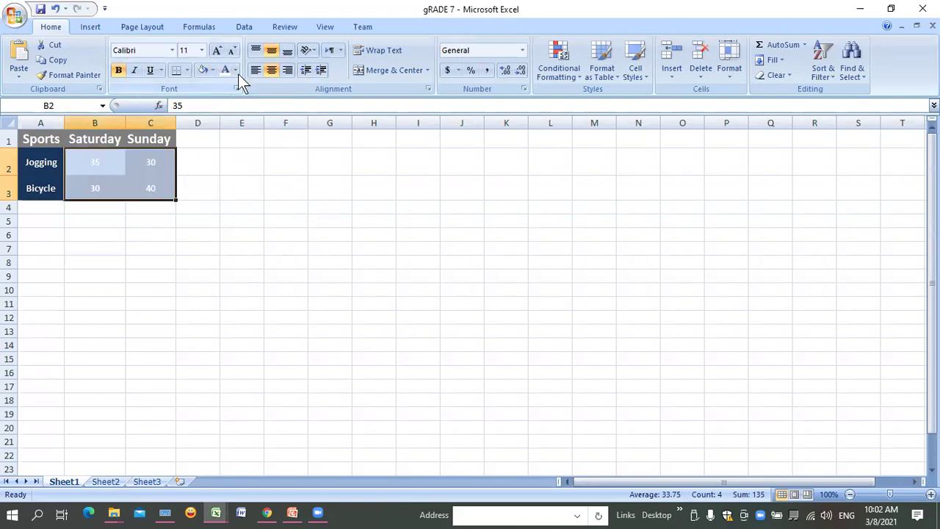
left_click(236, 71)
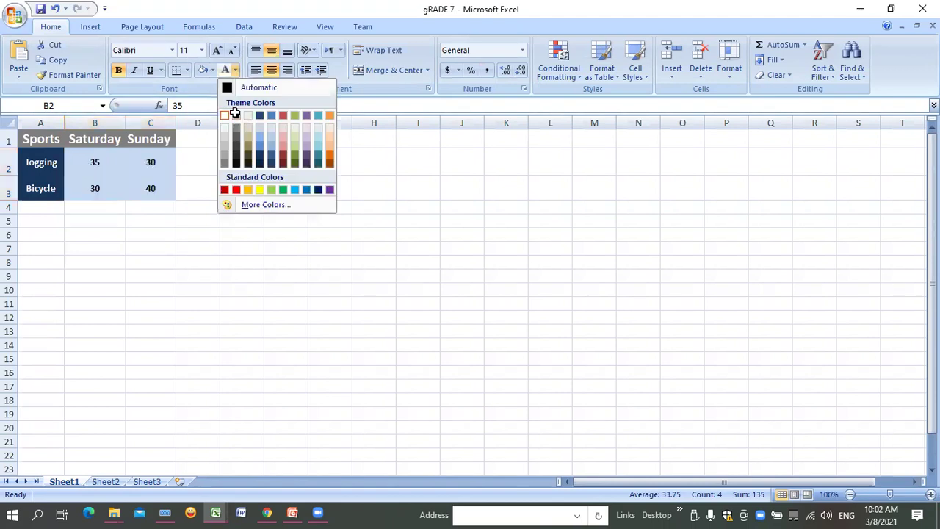
left_click(230, 291)
left_click(236, 290)
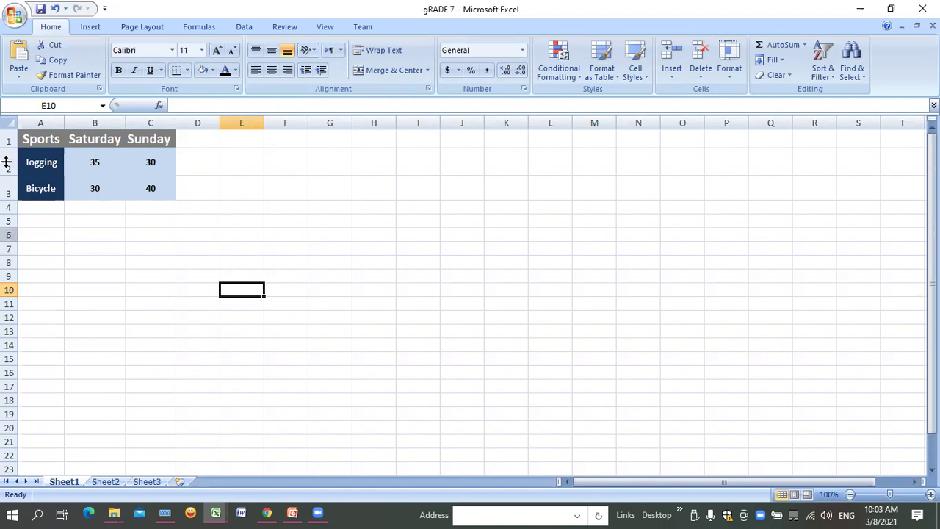
Step: Insert a new column before Saturday and enter the heading Friday in B1
left_click(97, 119)
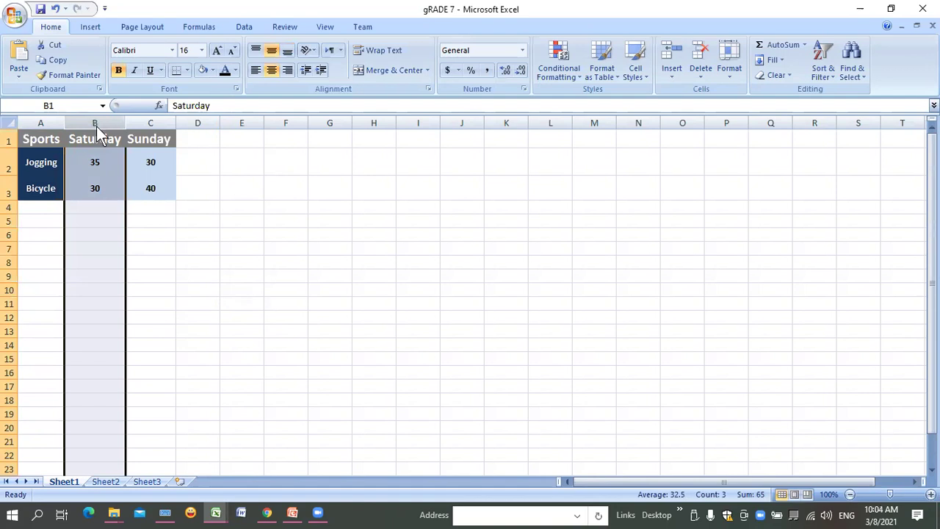
right_click(96, 127)
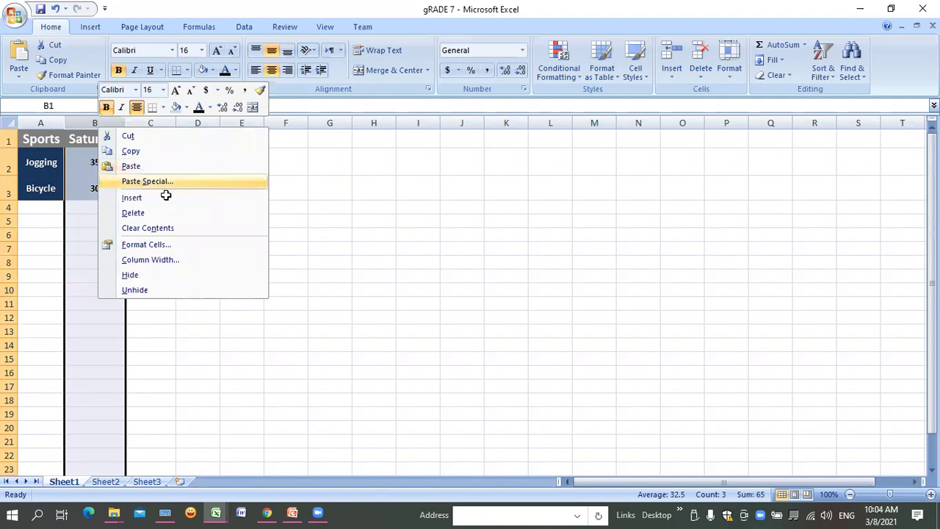
key("Return")
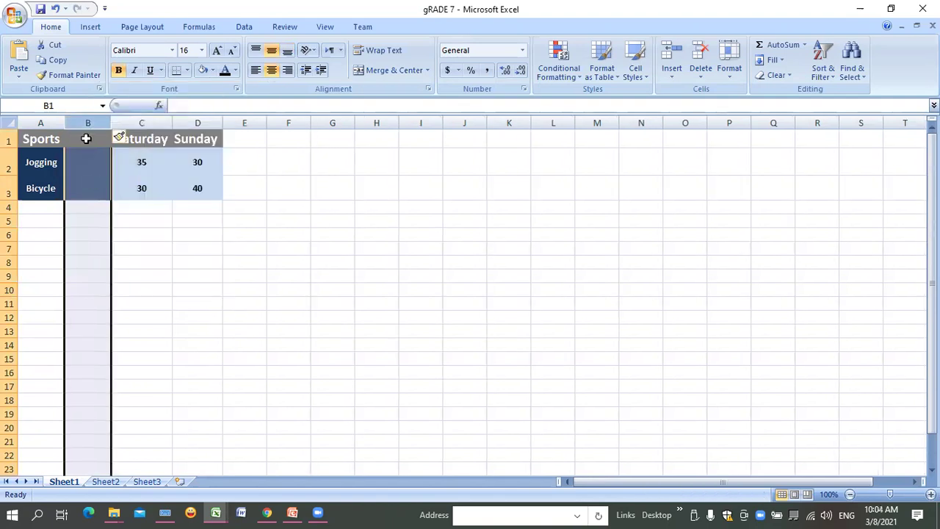
left_click(88, 188)
key("Up")
key("Up")
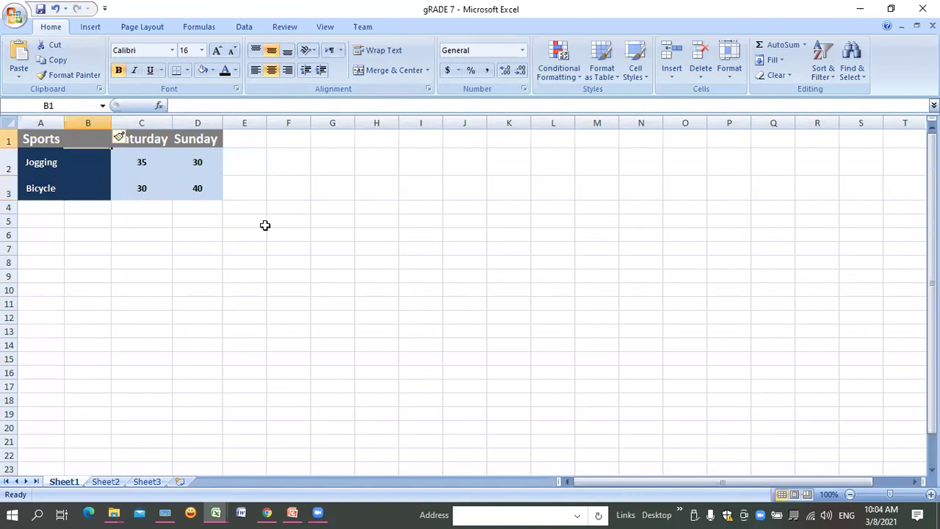
type("Friday")
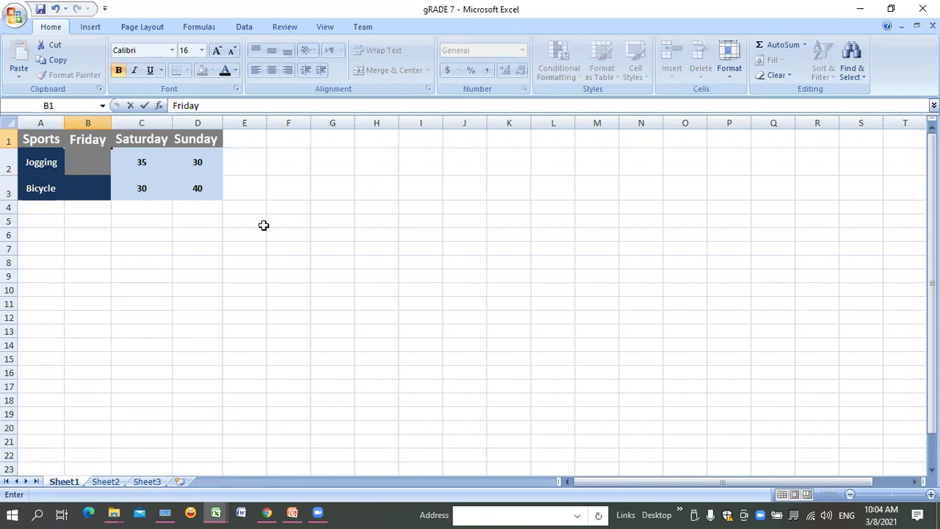
key("Return")
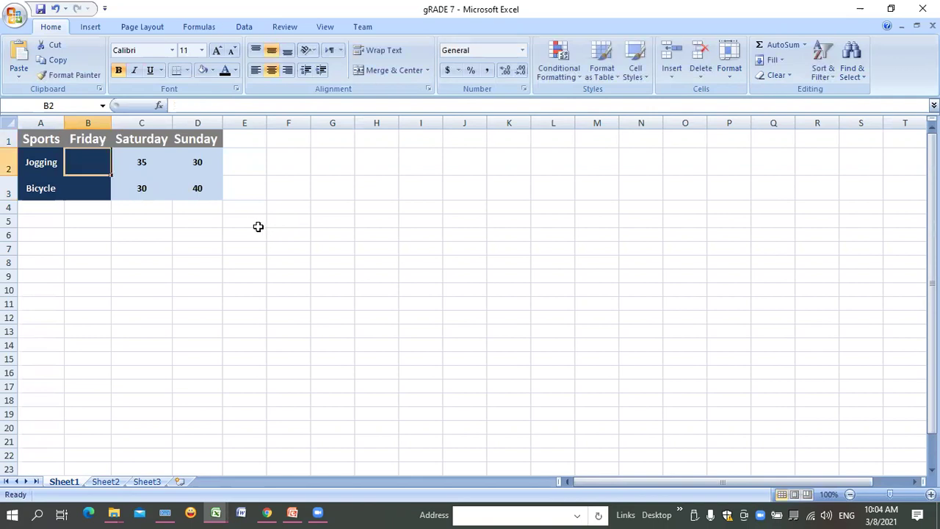
Step: Fill the empty Friday cells B2:B3 with the same light blue as the other day columns
left_click_drag(77, 149, 105, 186)
left_click(206, 71)
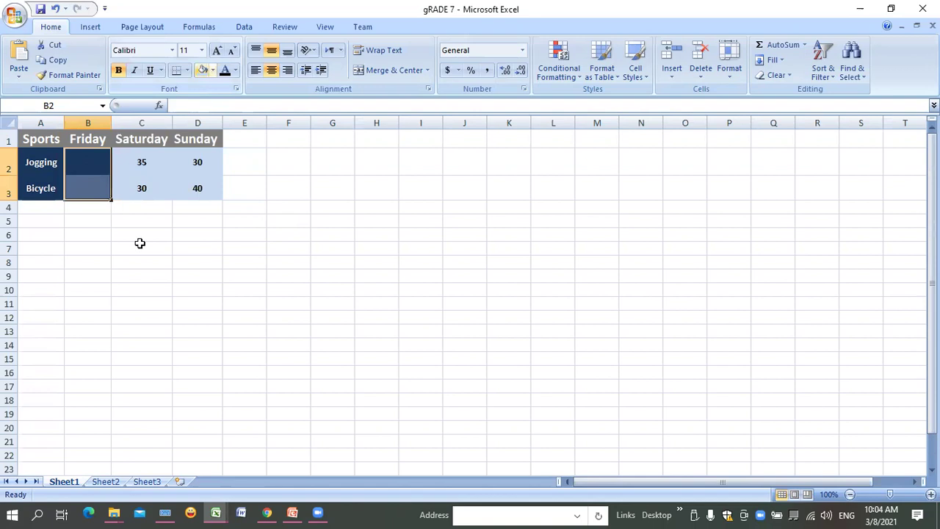
key("shift+Up")
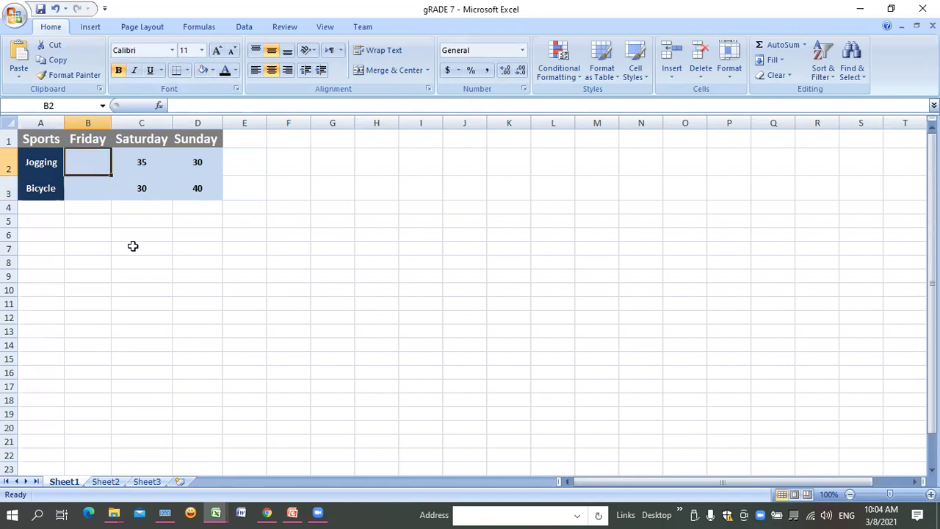
Step: Enter 25 for Jogging and 14 for Bicycle in the Friday column, and make both numbers black
type("2")
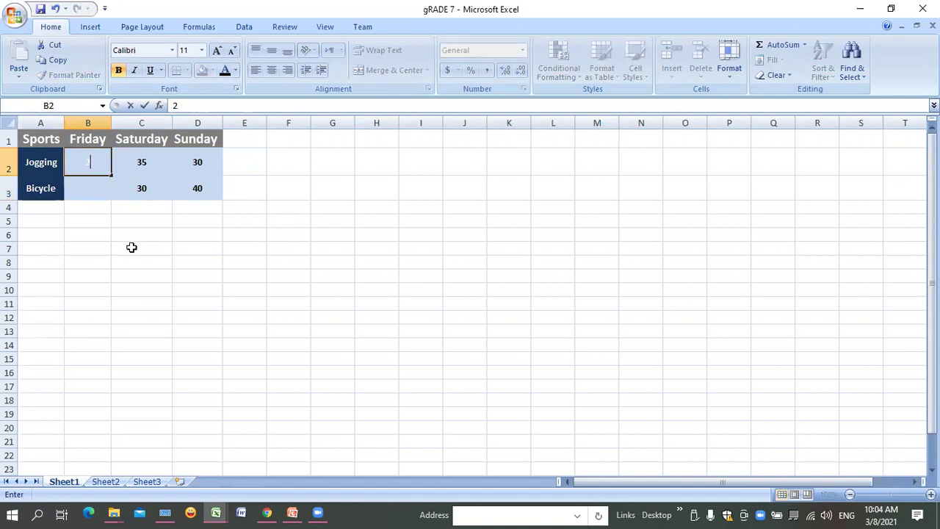
type("5")
key("Return")
type("1")
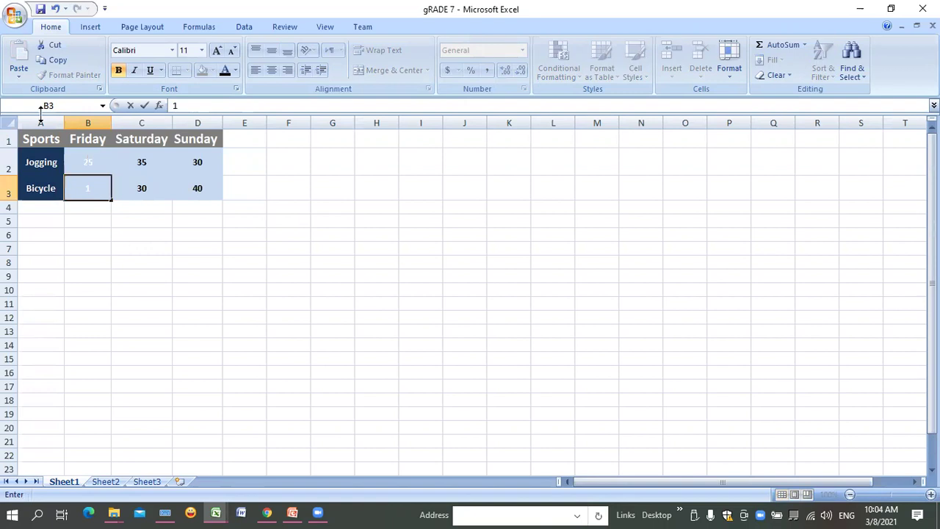
type("4")
left_click_drag(87, 163, 87, 188)
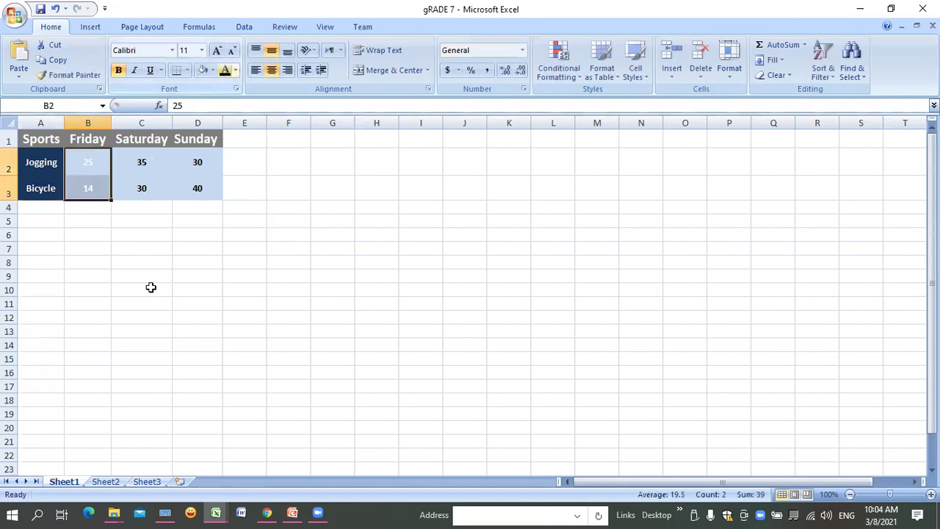
left_click(151, 287)
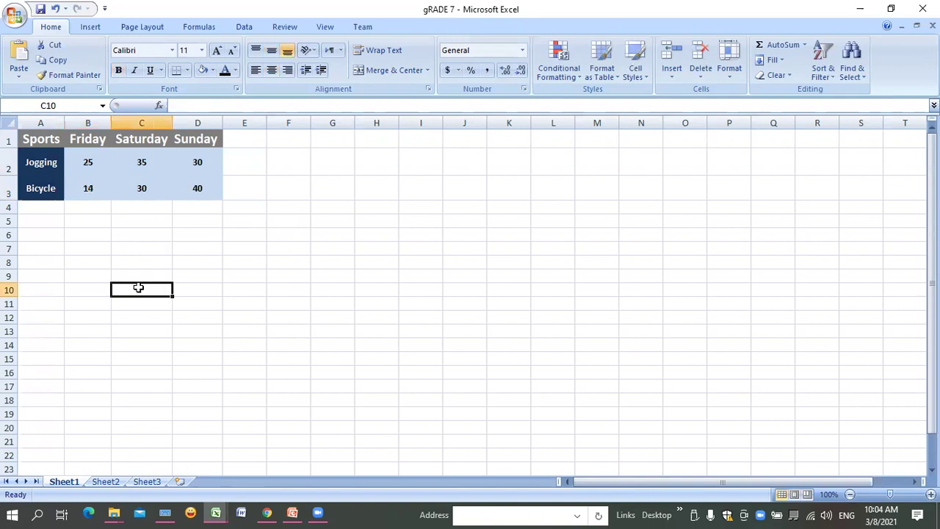
Step: Insert a new row above the Jogging row
left_click(11, 191)
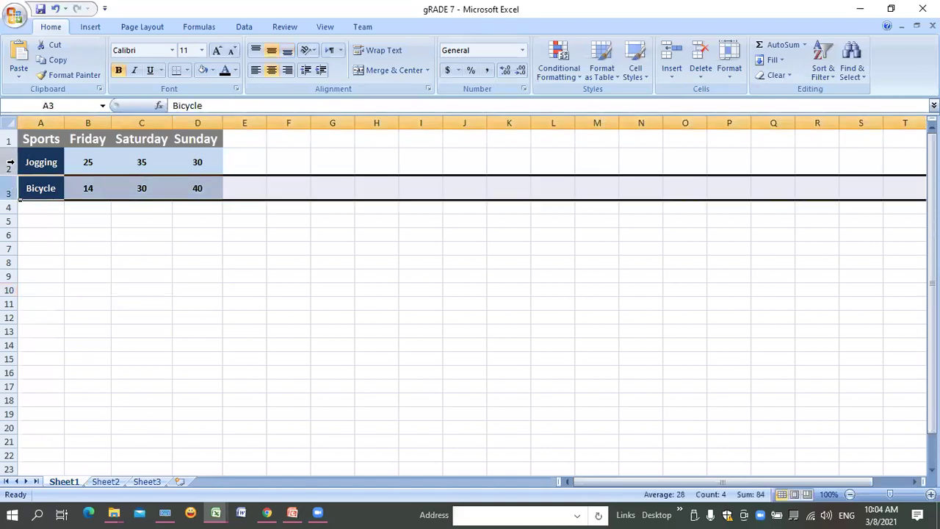
left_click(10, 161)
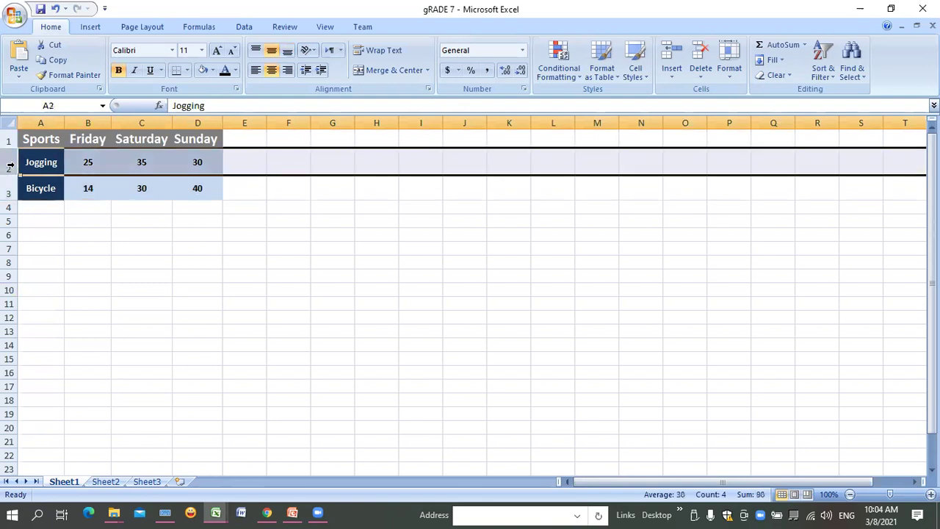
right_click(11, 166)
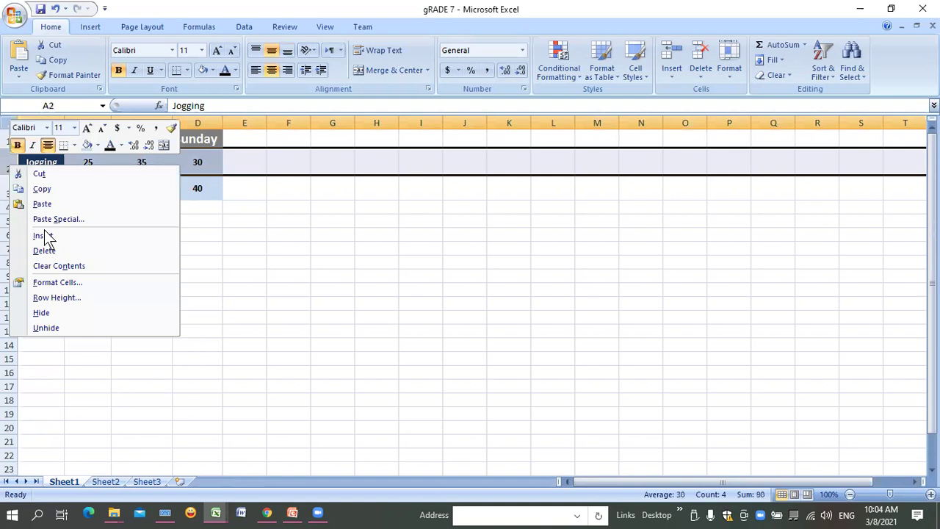
left_click(42, 236)
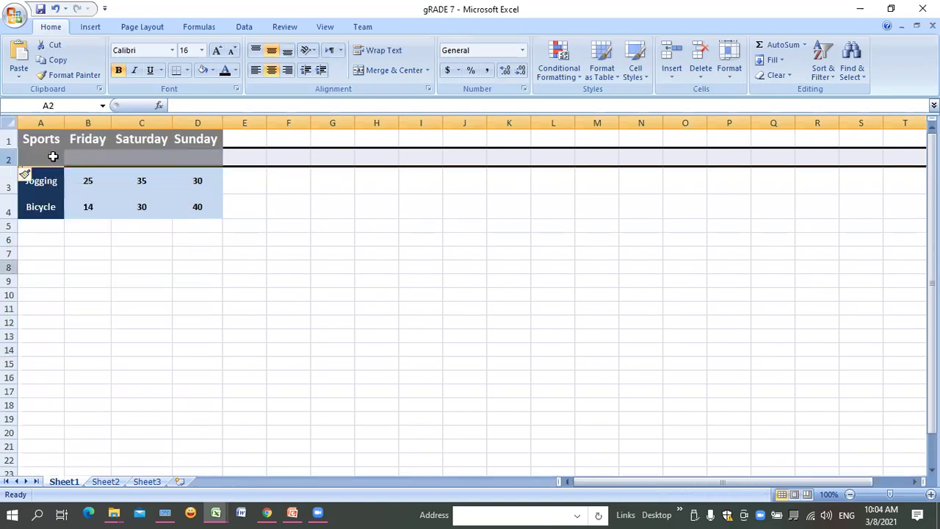
Step: Fill the empty cell A2 in the new row with dark blue to match the sport names
left_click(207, 68)
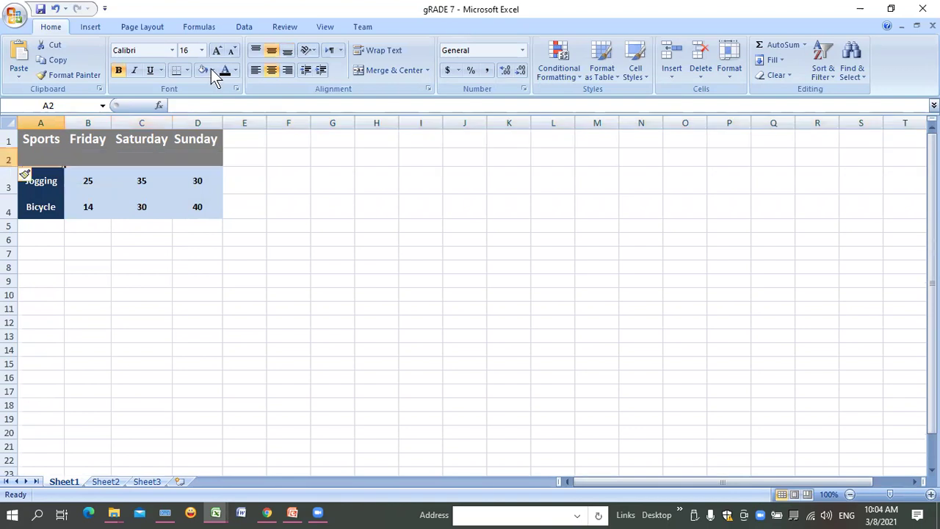
key("alt+h")
key("h")
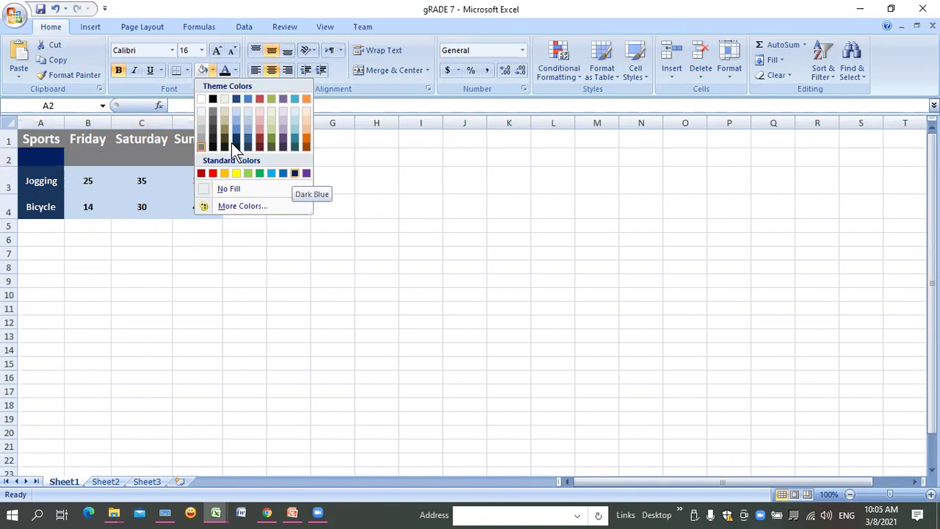
left_click(65, 172)
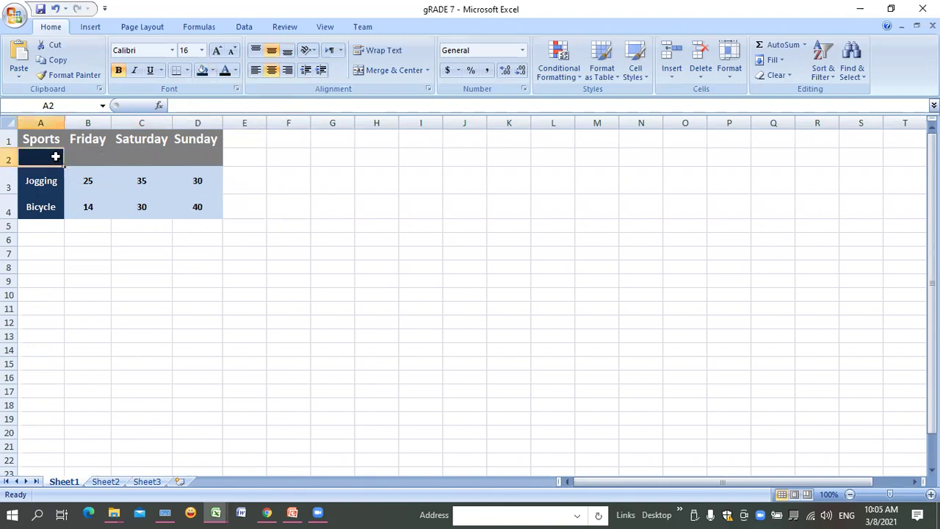
left_click(142, 154)
key("Left")
key("Left")
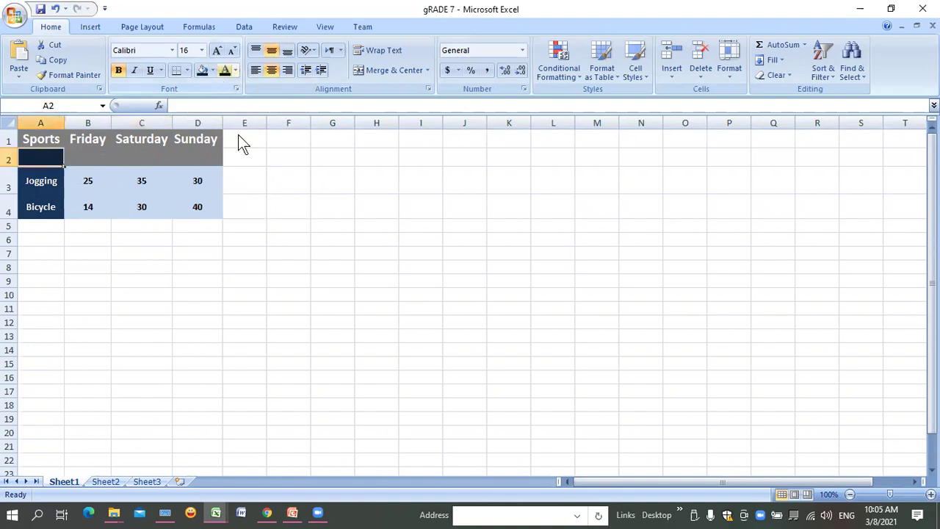
key("alt+h")
key("h")
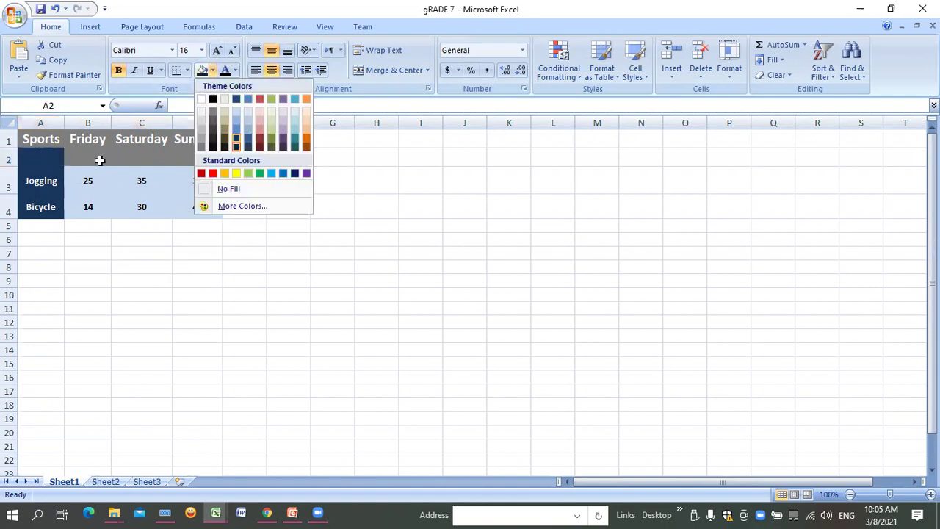
key("Escape")
key("Down")
key("Right")
key("Right")
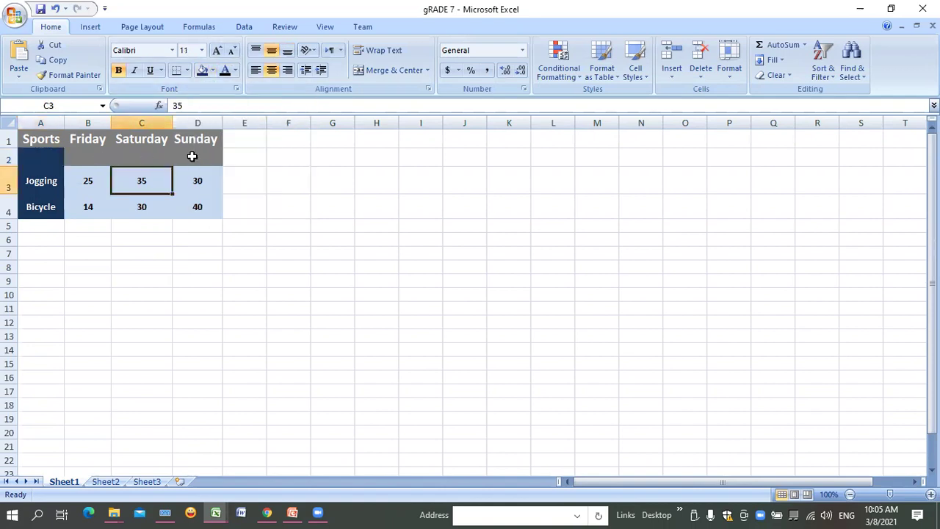
Step: Fill the empty cells B2:D2 in the new row with the same light blue as the number cells below
key("Up")
key("Left")
key("shift+Right")
key("shift+Right")
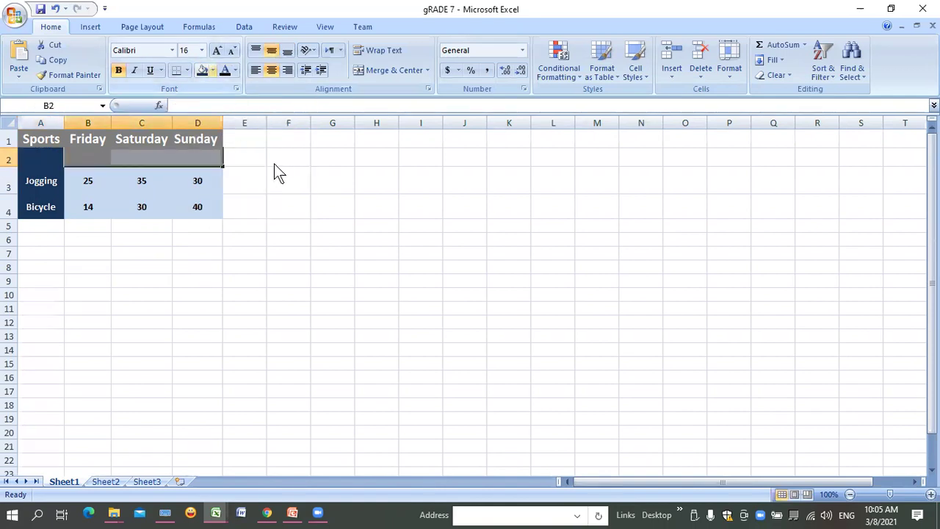
key("alt+h")
key("h")
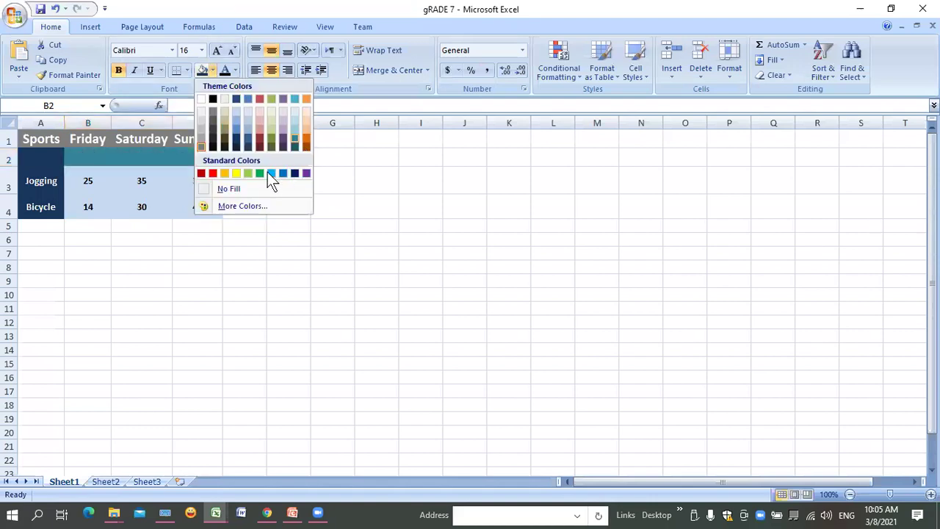
key("Left")
key("Left")
key("Left")
key("Up")
key("Up")
key("Up")
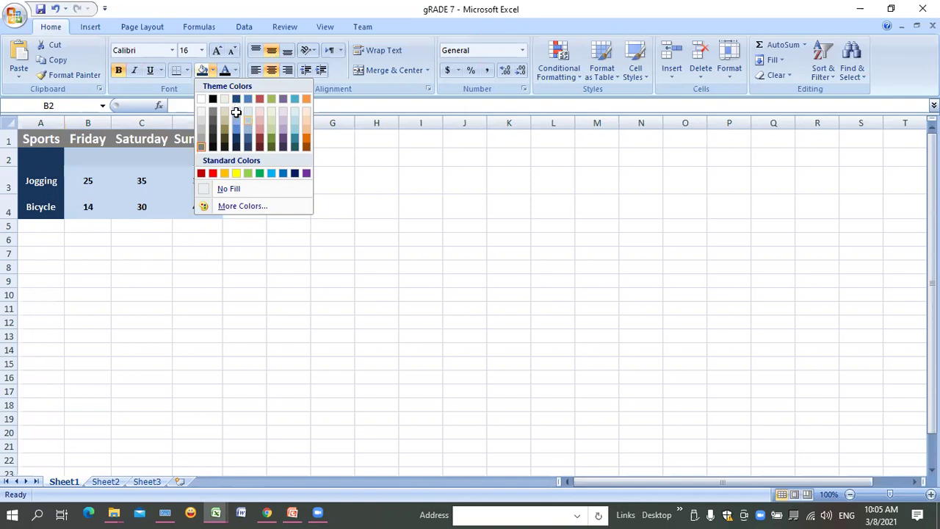
key("Return")
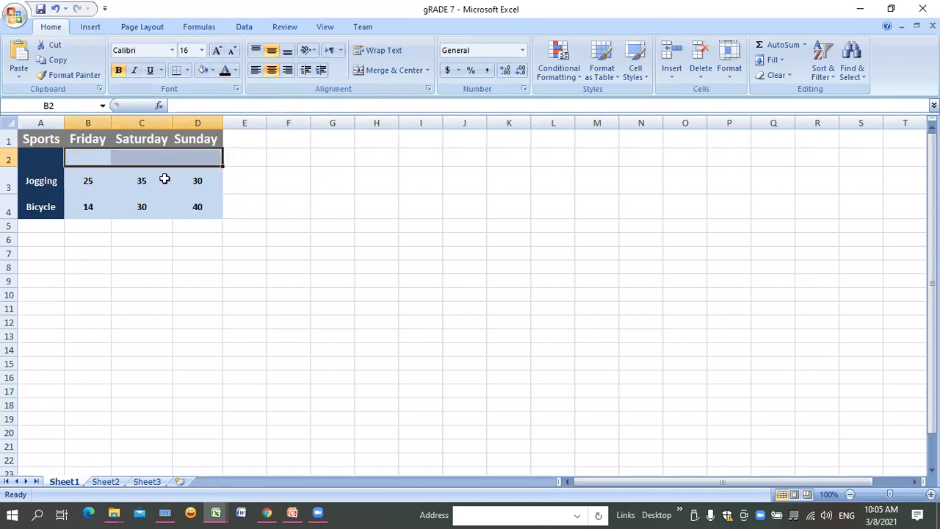
key("shift+Left")
key("shift+Left")
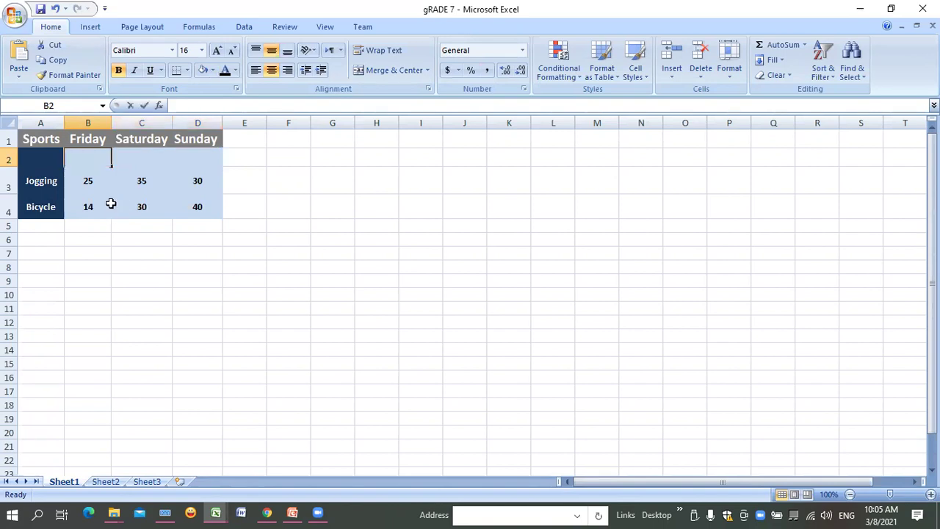
type("30")
key("BackSpace")
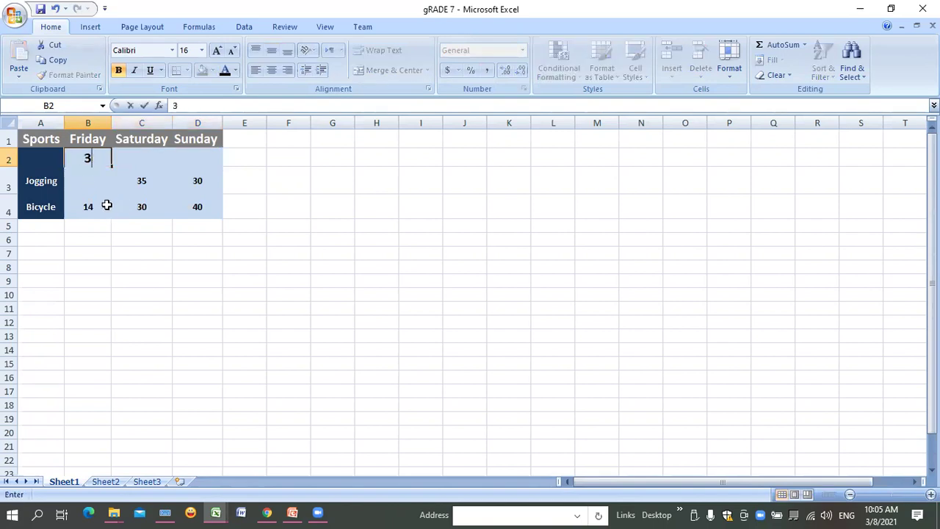
key("BackSpace")
key("Escape")
Step: Set the font size of the new row's cells A2:D2 to 11
key("ctrl+z")
key("ctrl+z")
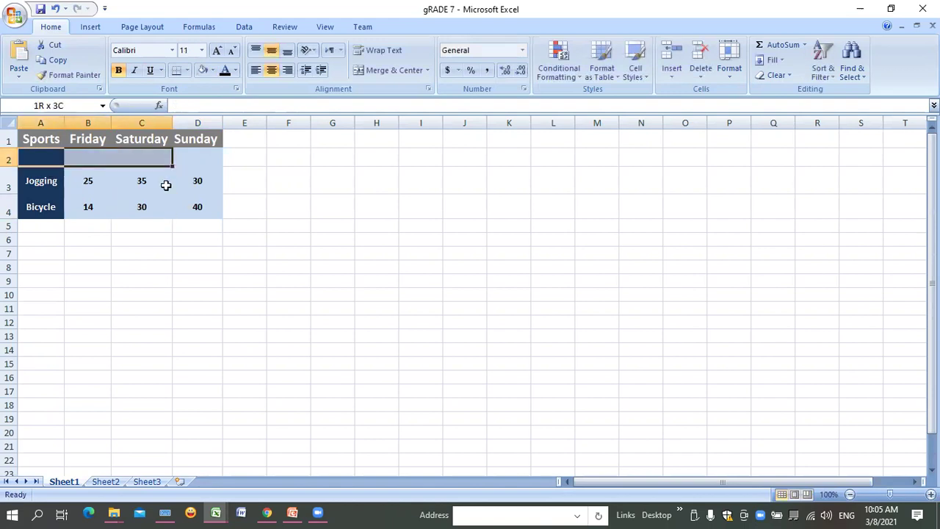
key("ctrl+z")
key("Escape")
key("ctrl+z")
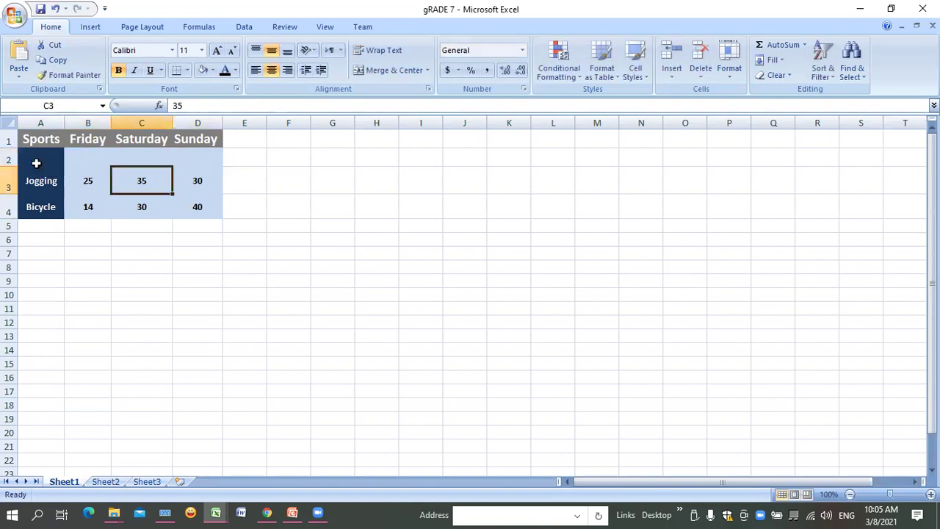
left_click(37, 170)
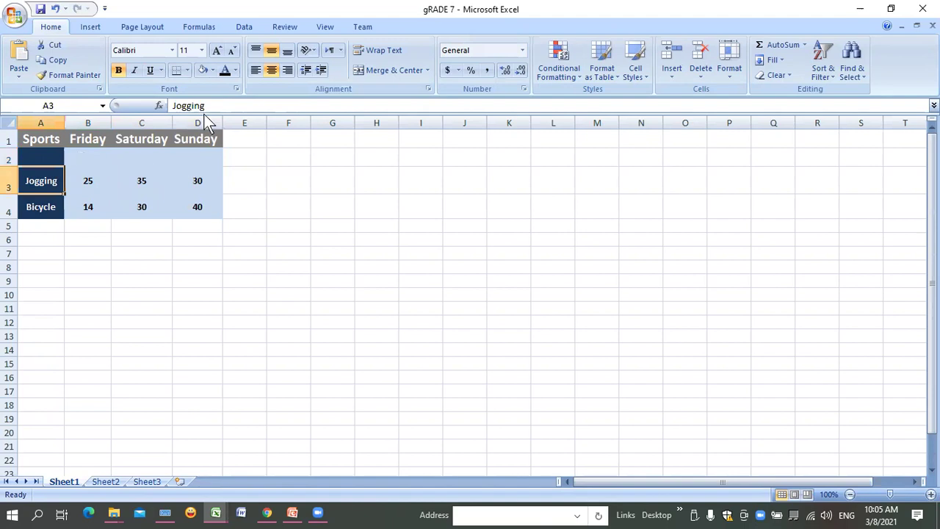
key("ctrl+z")
left_click(201, 50)
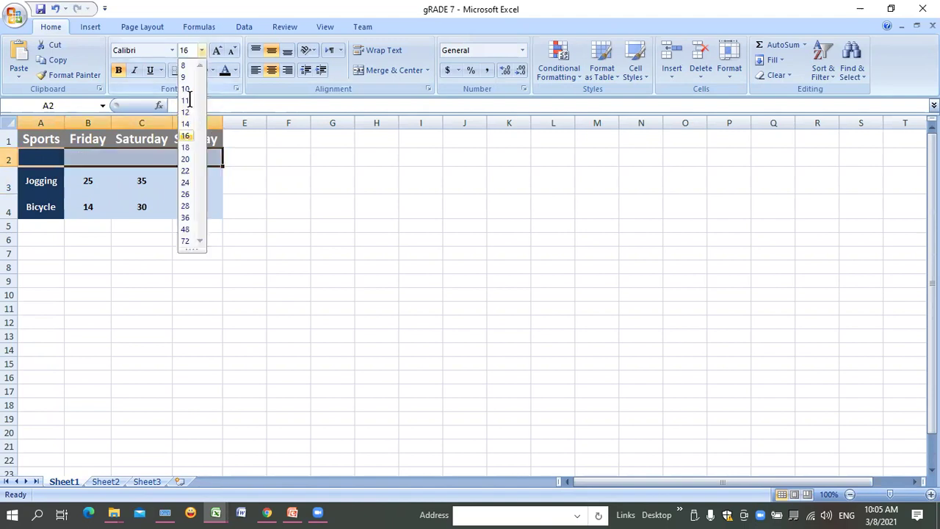
key("Return")
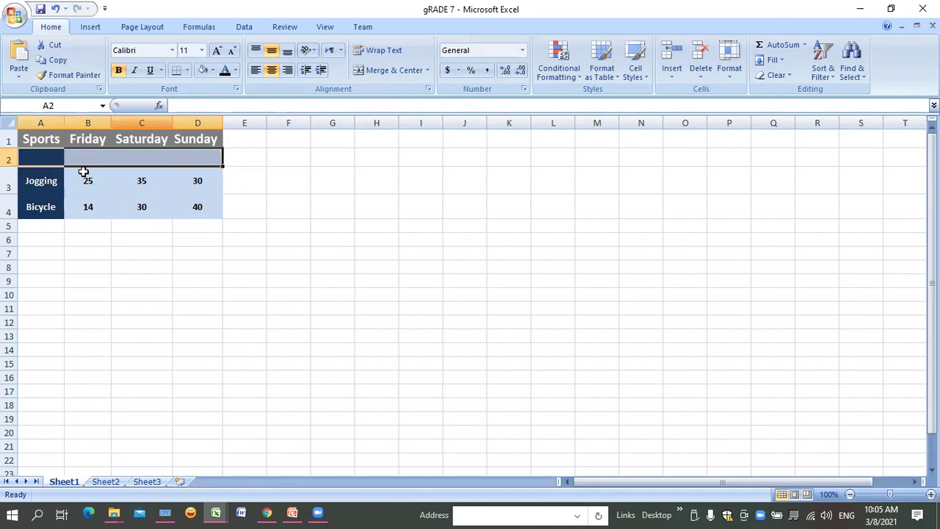
key("ctrl+z")
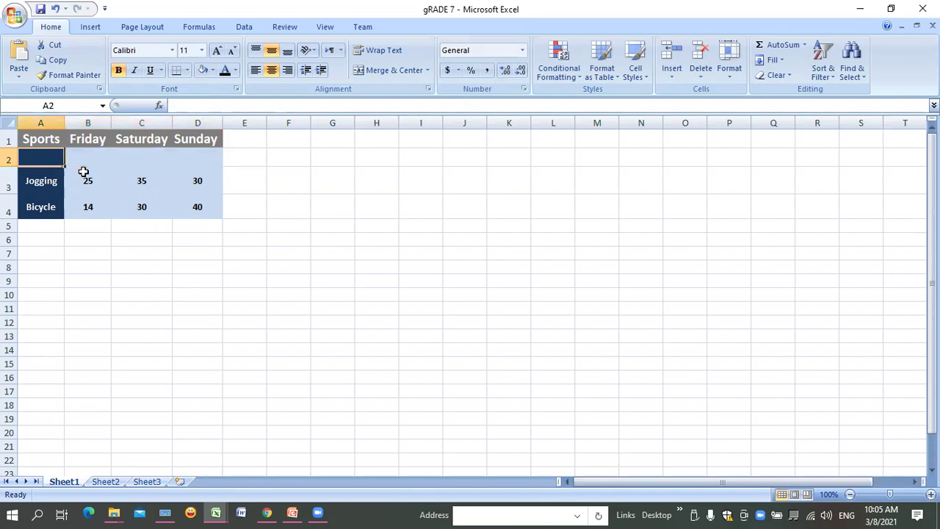
Step: Enter Running as the sport name in cell A2
left_click(235, 70)
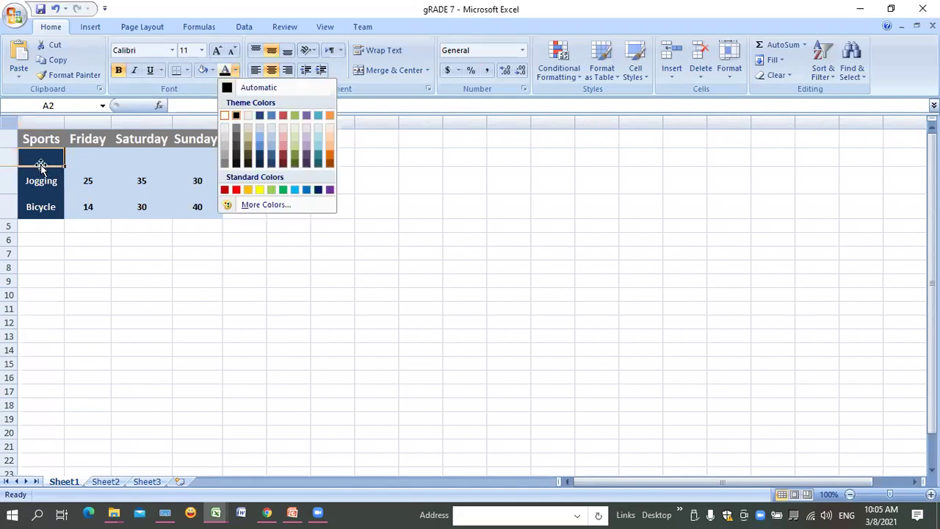
left_click(40, 165)
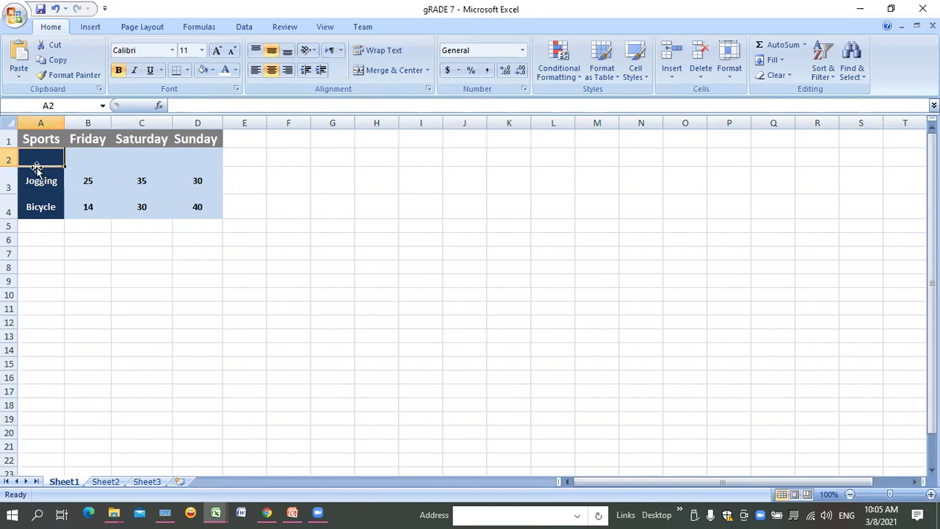
double_click(36, 168)
type("Running")
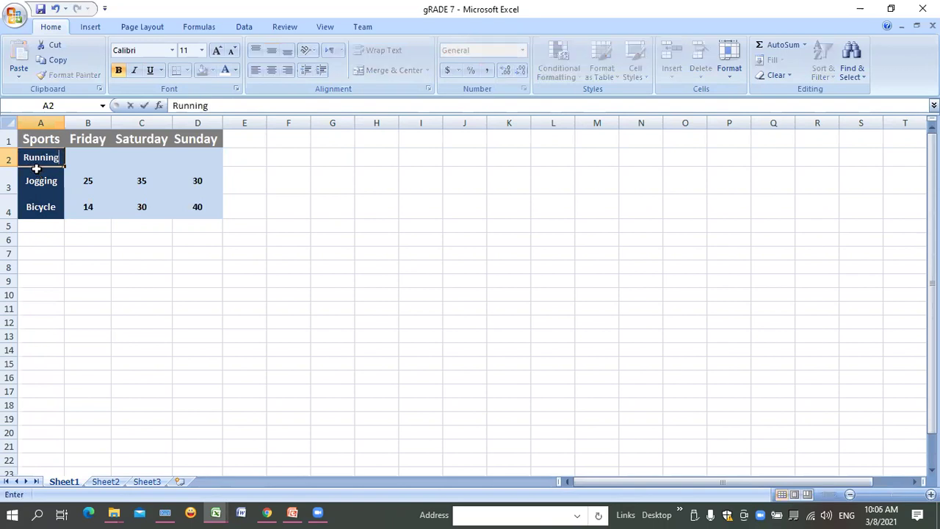
key("Tab")
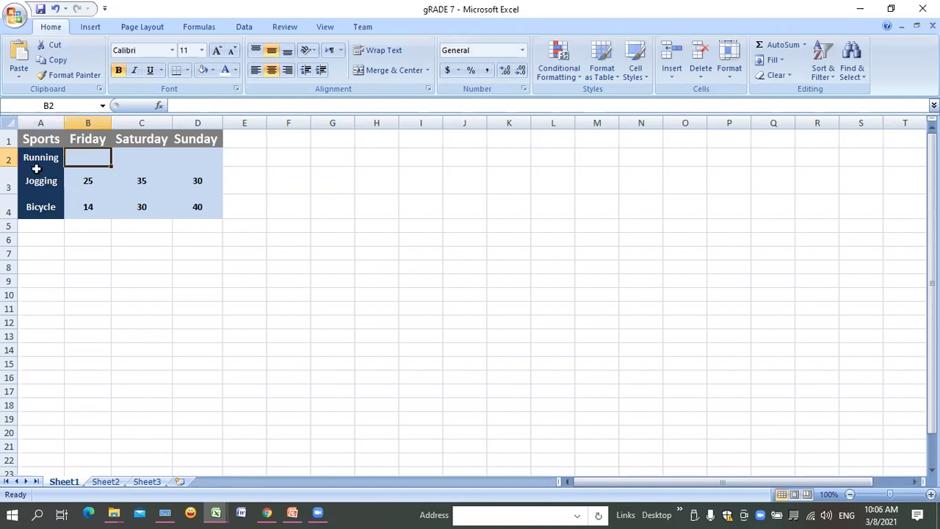
Step: Enter 25 for Friday, 30 for Saturday and 30 for Sunday in the Running row
type("25")
key("Tab")
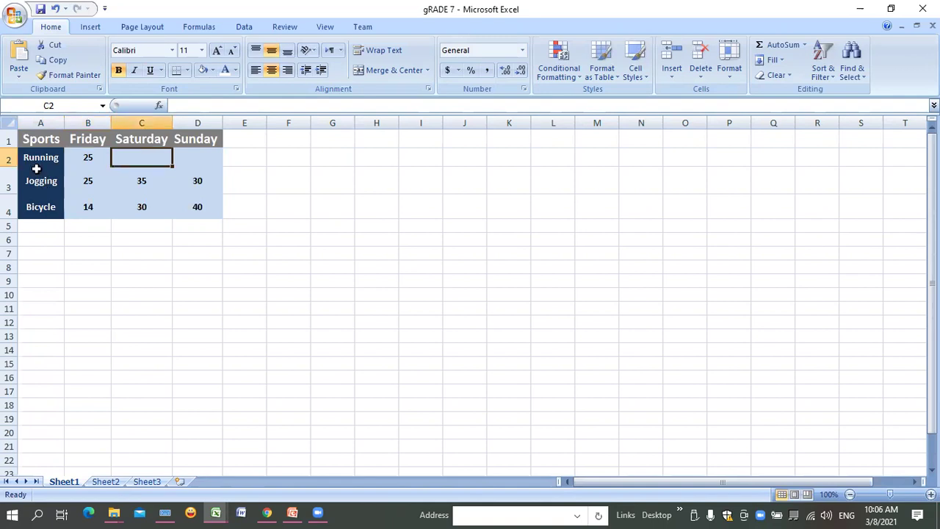
type("30")
key("Tab")
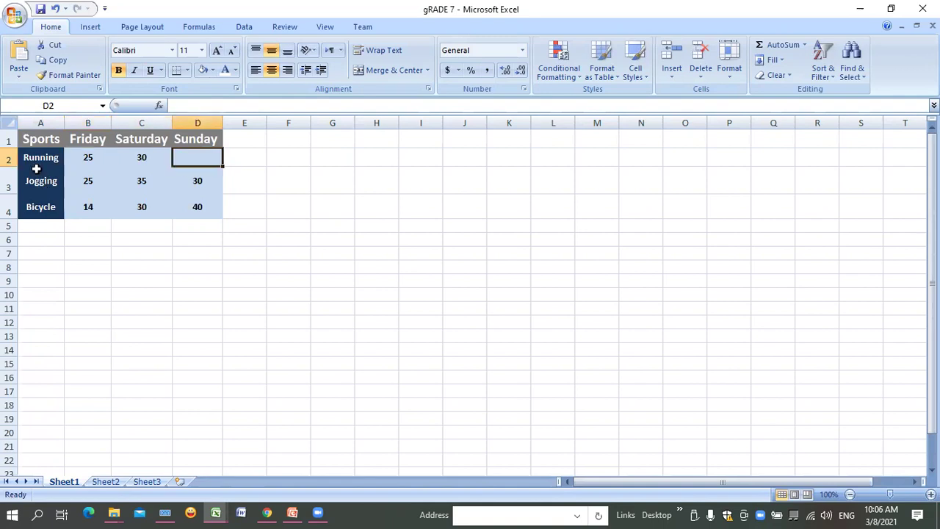
type("30")
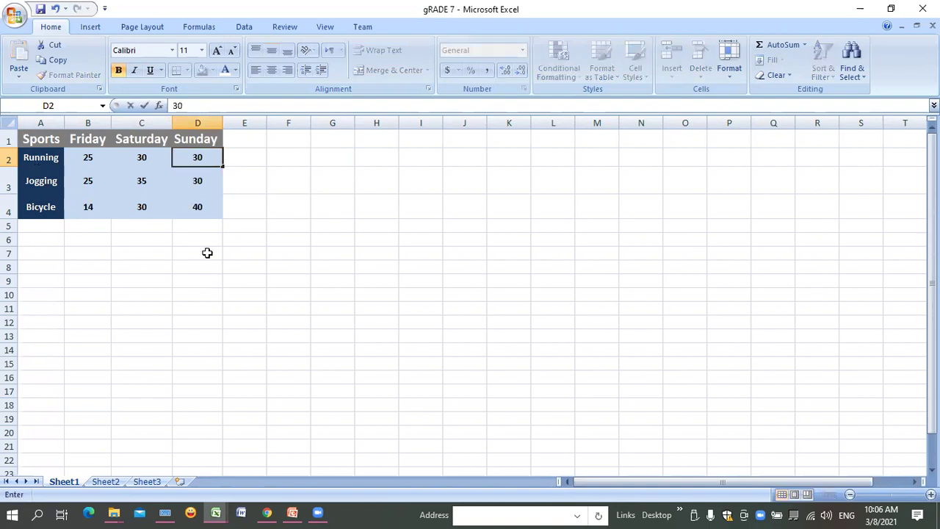
left_click(205, 292)
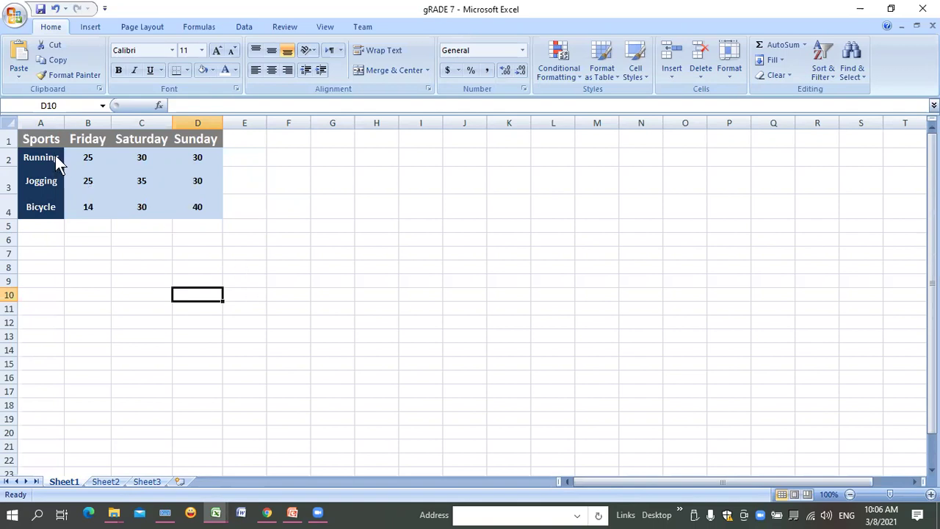
Step: Insert a new row above the Sports header row
left_click(10, 139)
right_click(10, 138)
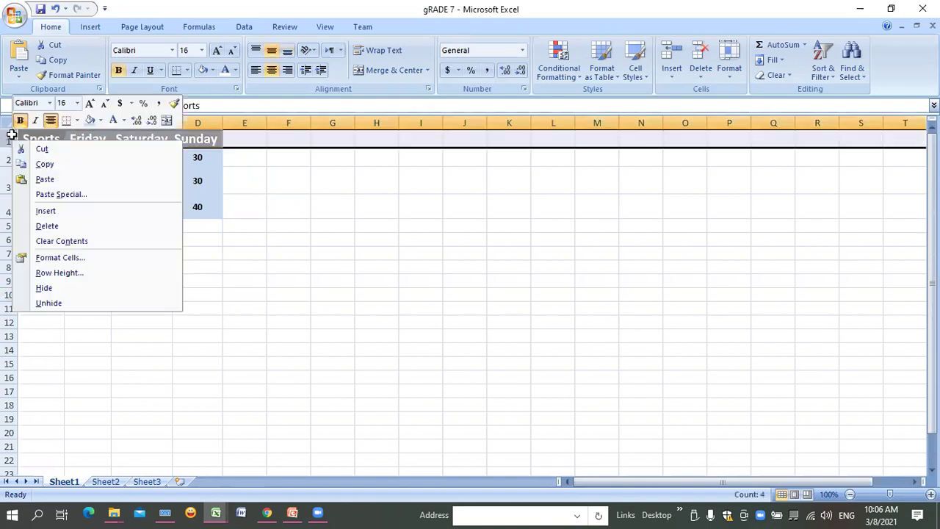
key("Escape")
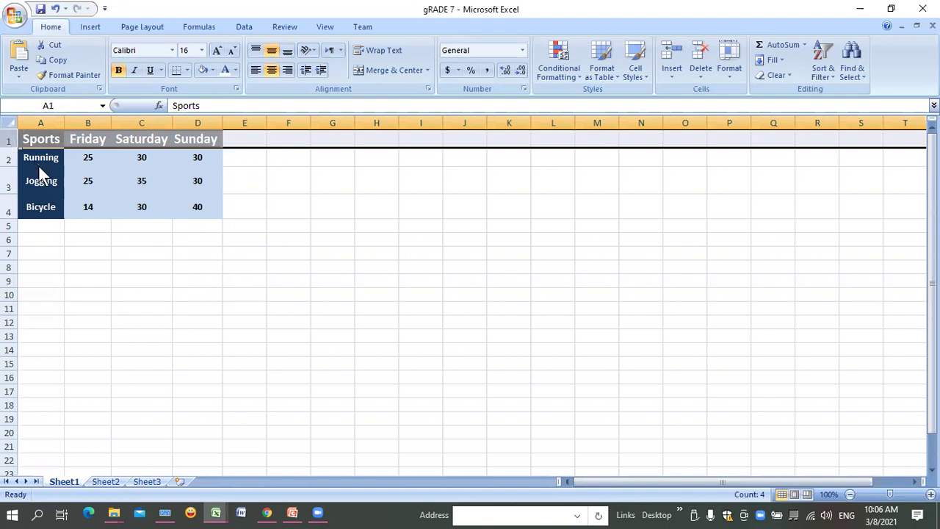
right_click(8, 141)
left_click(52, 209)
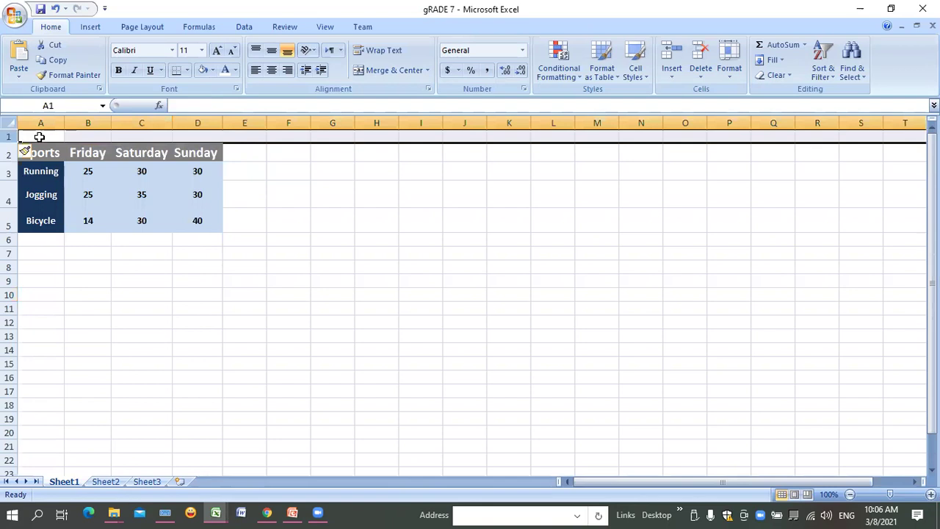
Step: Enter the title My Fitness Schedule in cell A1 of the new top row
left_click(46, 141)
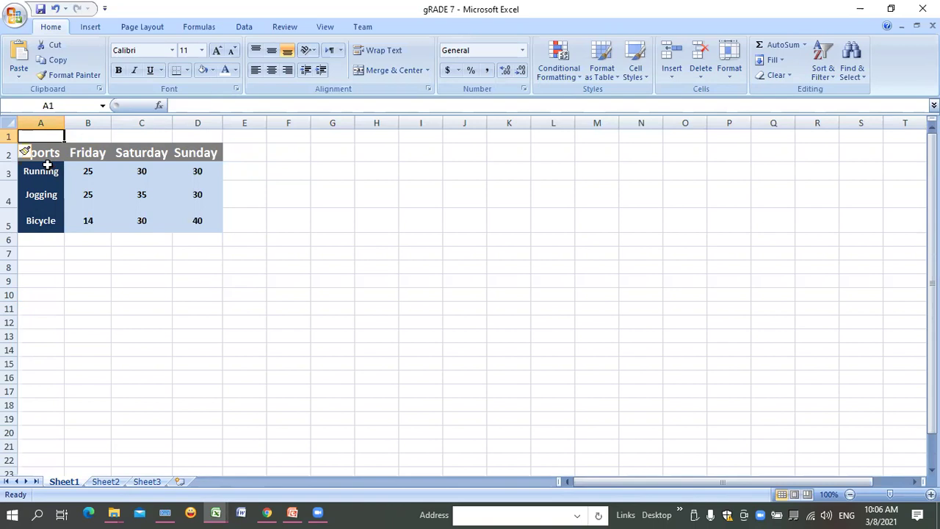
type("My")
key("Return")
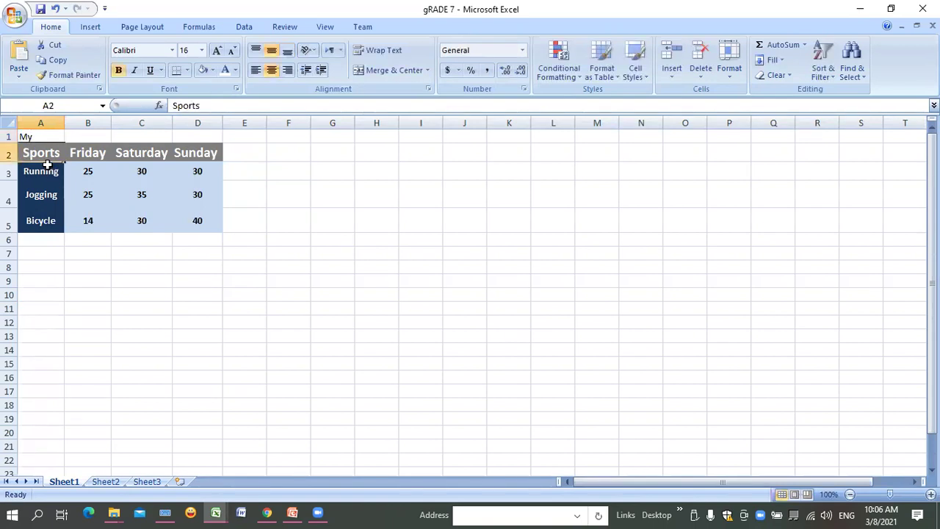
key("Up")
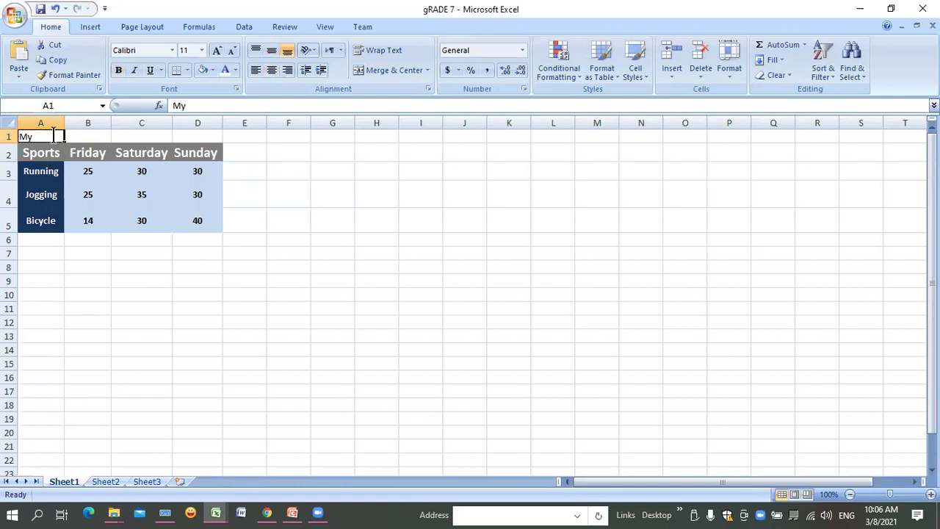
double_click(54, 135)
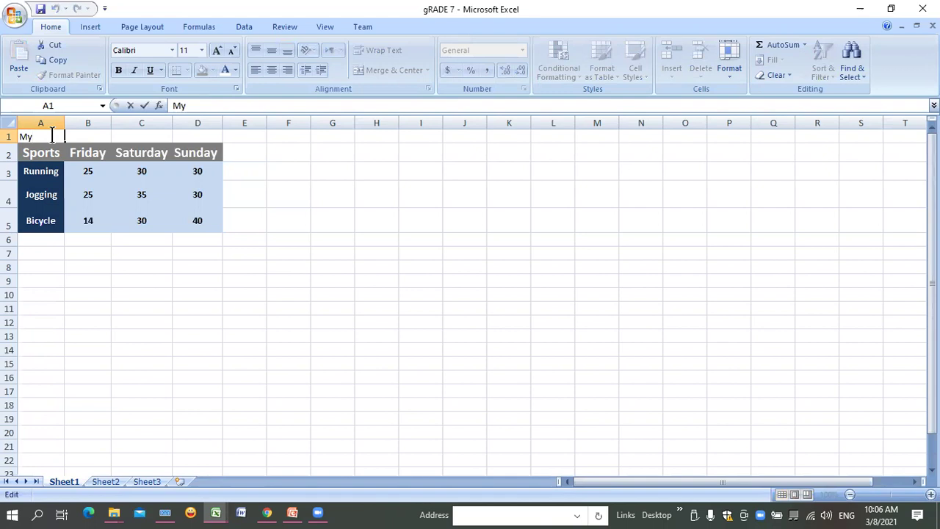
type("My Fitness")
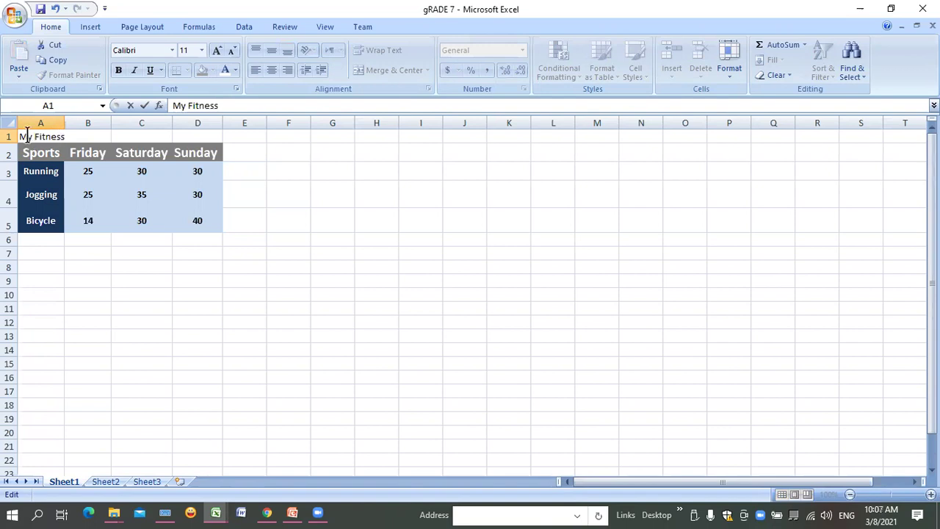
type(" Schedule")
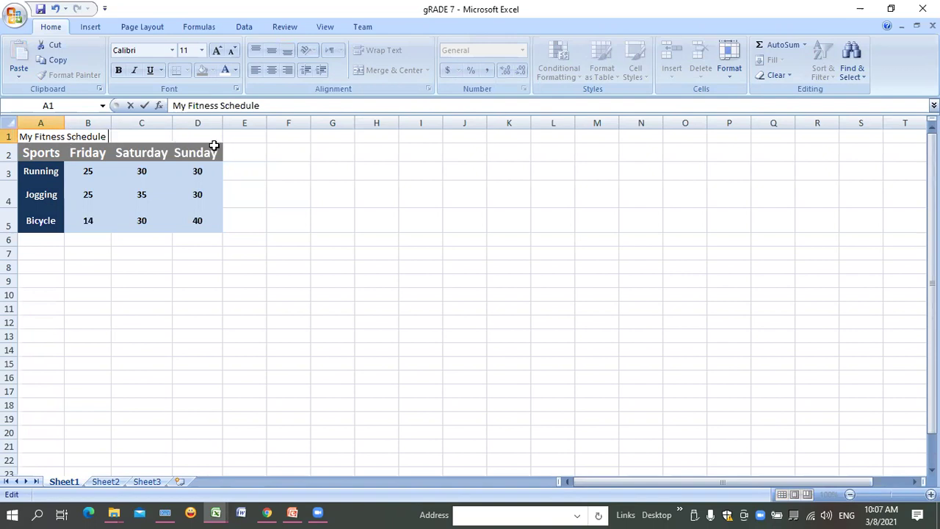
left_click(92, 136)
key("Tab")
key("Tab")
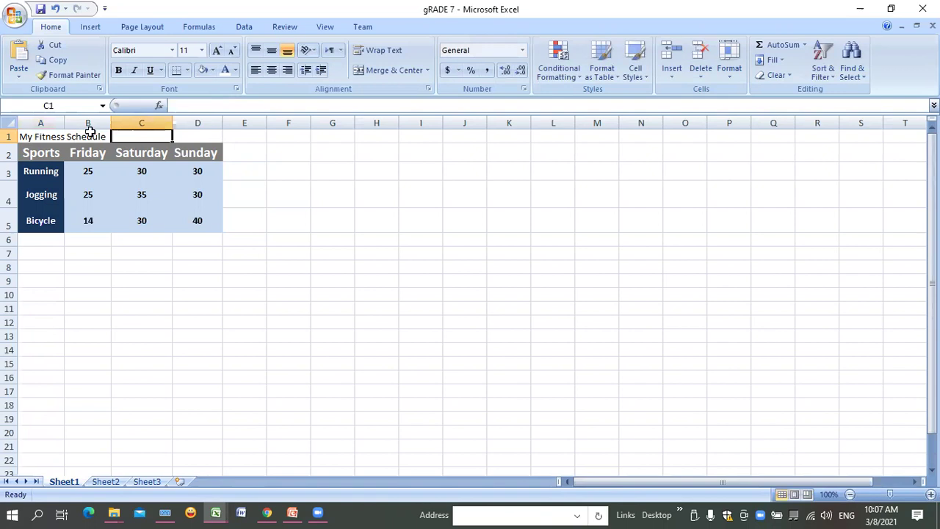
Step: Enlarge the My Fitness Schedule title in cell A1 by several font sizes, past 26 pt
left_click(74, 135)
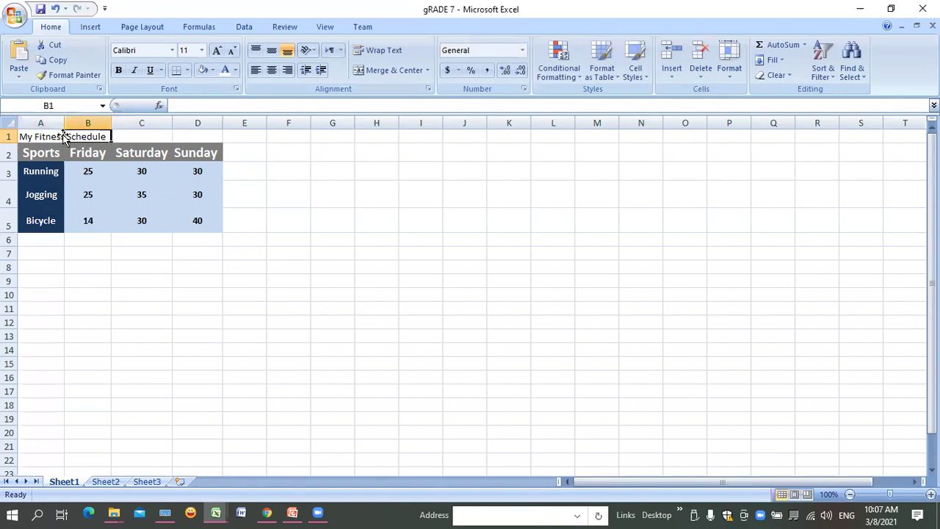
key("Left")
left_click(213, 51)
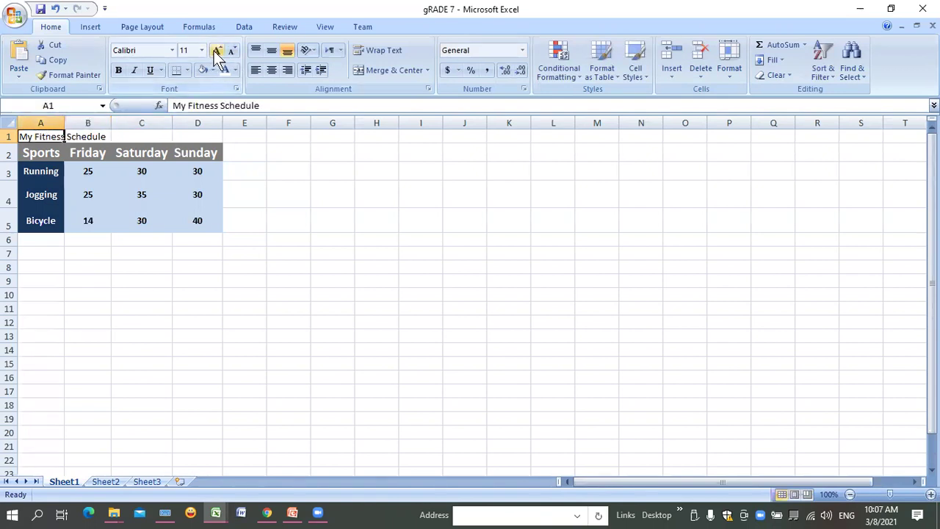
left_click(213, 51)
left_click(213, 51)
left_click(213, 50)
left_click(212, 51)
left_click(213, 51)
left_click(213, 51)
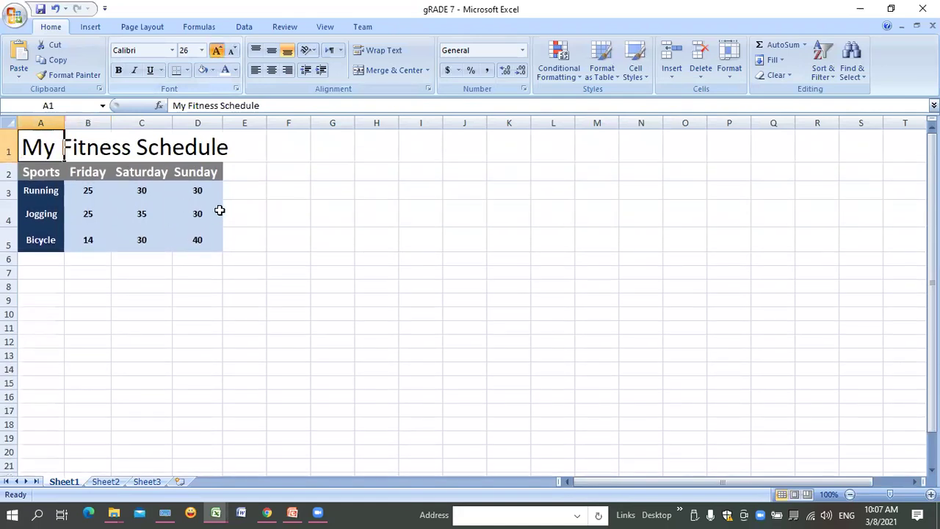
left_click(299, 161)
left_click(115, 155)
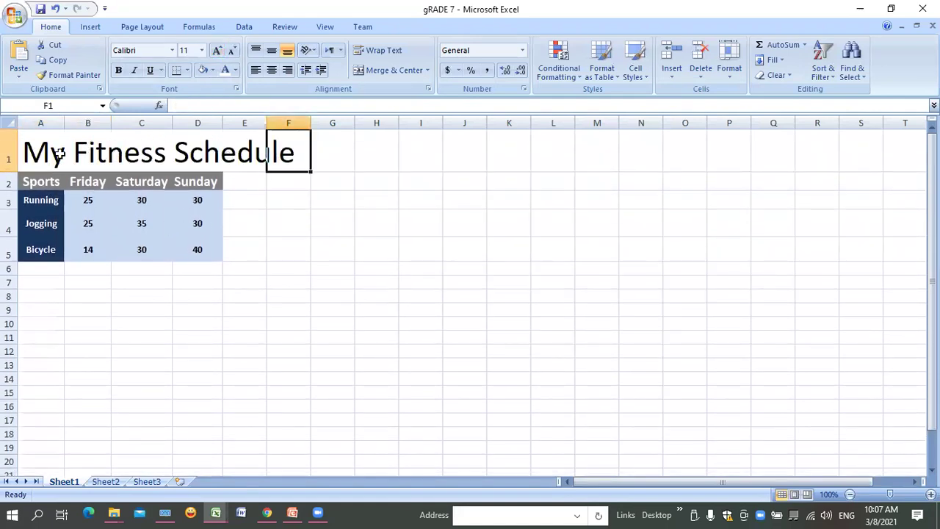
Step: Undo all the font size increases on the title in cell A1
left_click(55, 9)
left_click(55, 9)
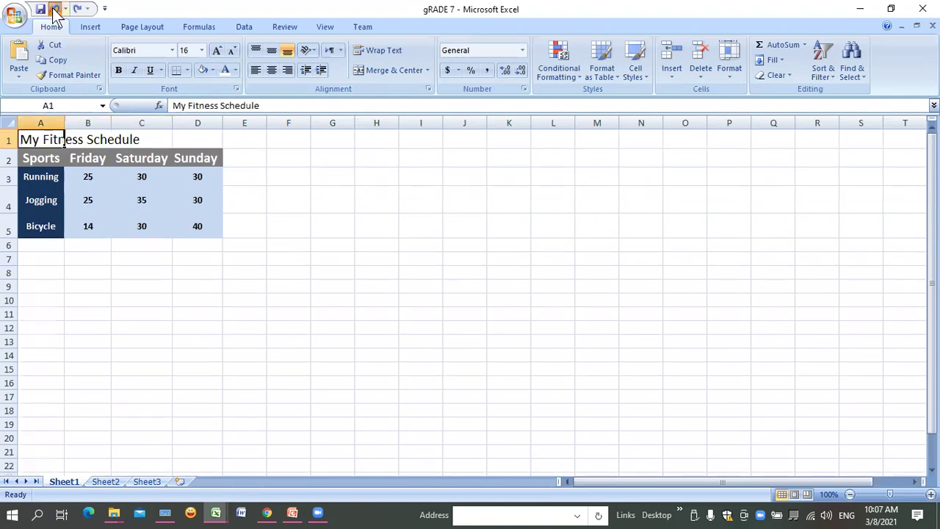
left_click(55, 9)
left_click(55, 9)
left_click(55, 9)
key("ctrl+y")
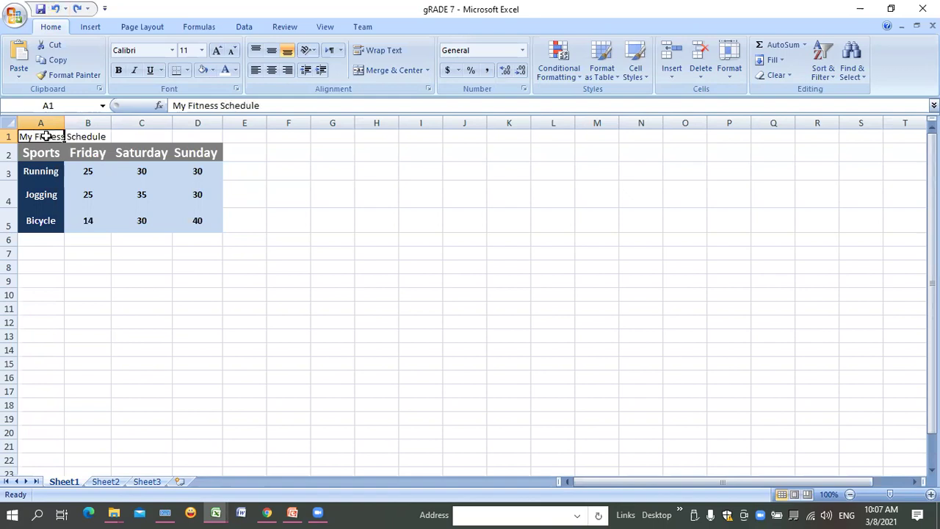
Step: Merge and center the title across cells A1 to D1
left_click_drag(46, 136, 190, 143)
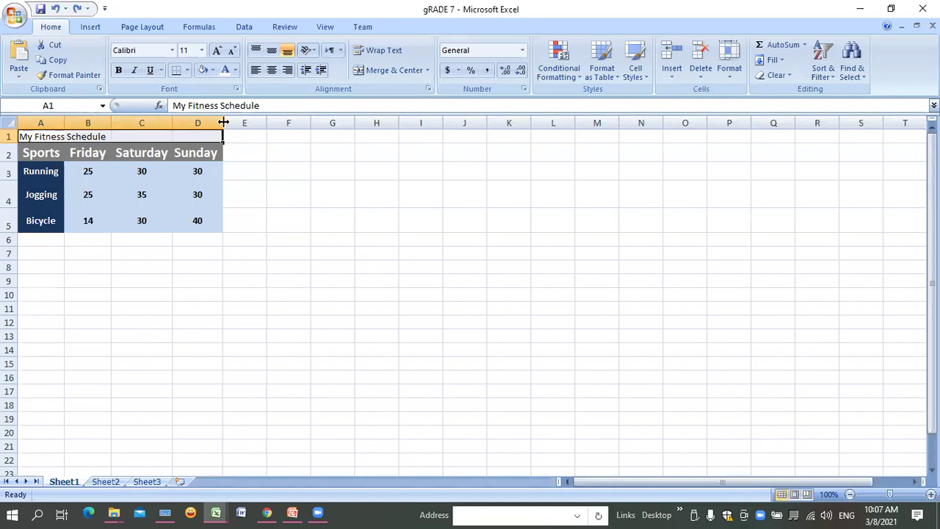
left_click(393, 73)
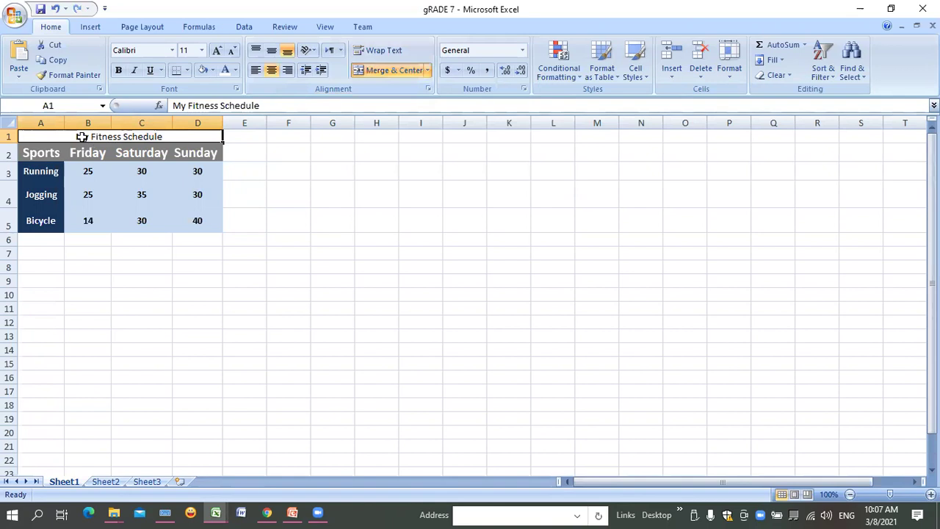
left_click(284, 314)
key("ctrl+Home")
Step: Undo the title merge and check the separate cells A1, B1 and D1 above the table
left_click(57, 13)
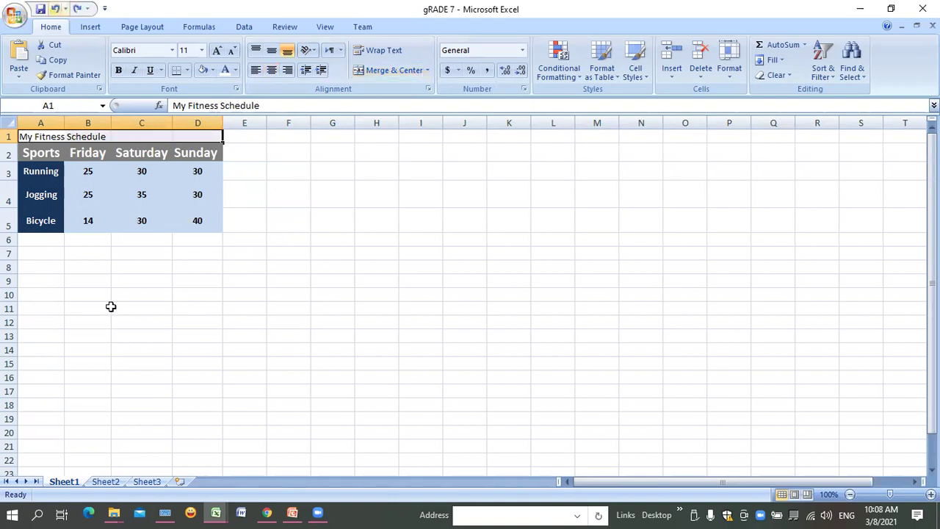
key("ctrl+z")
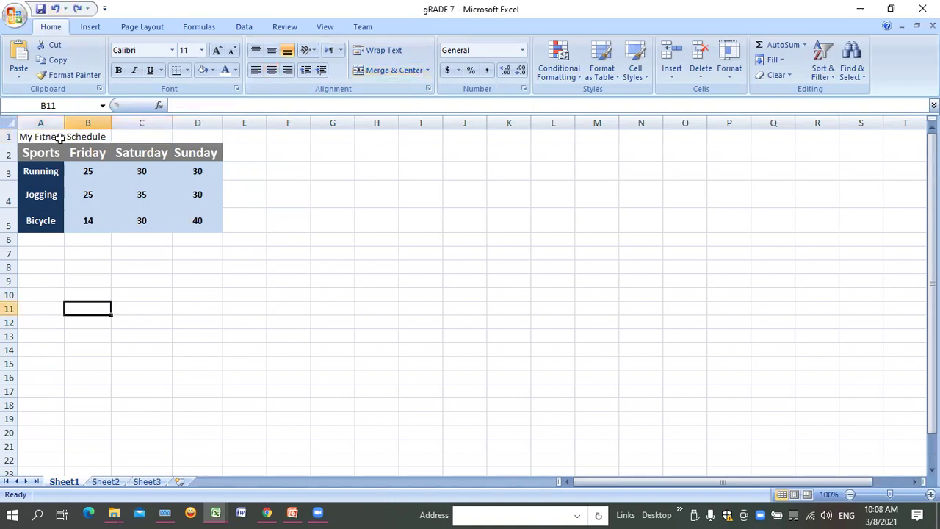
left_click(59, 136)
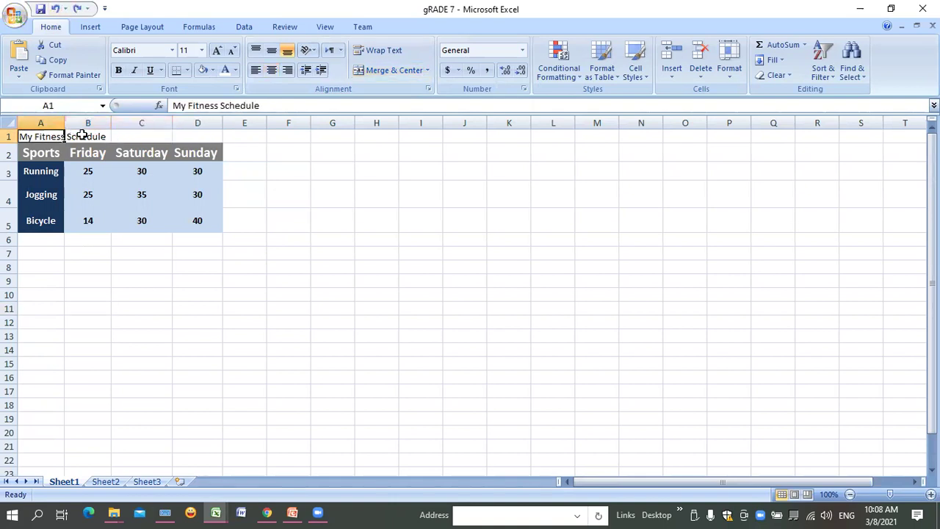
key("Right")
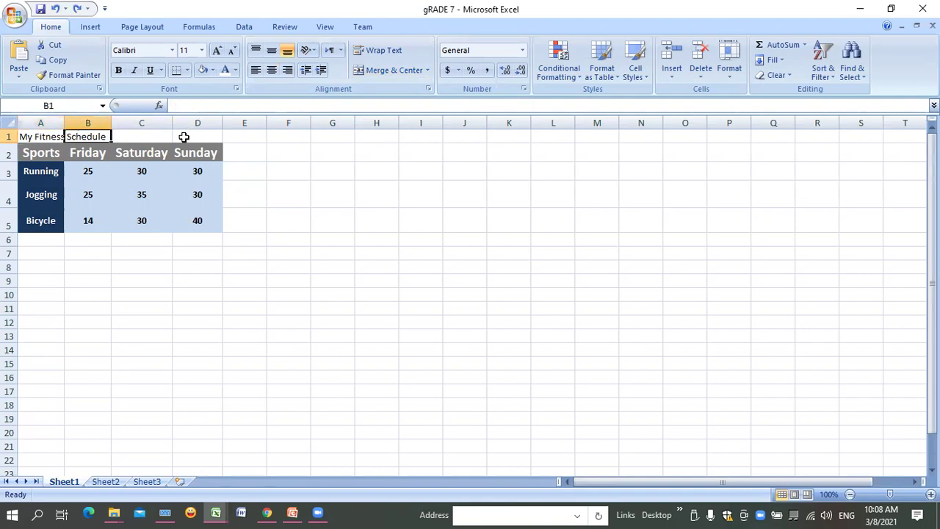
left_click(177, 141)
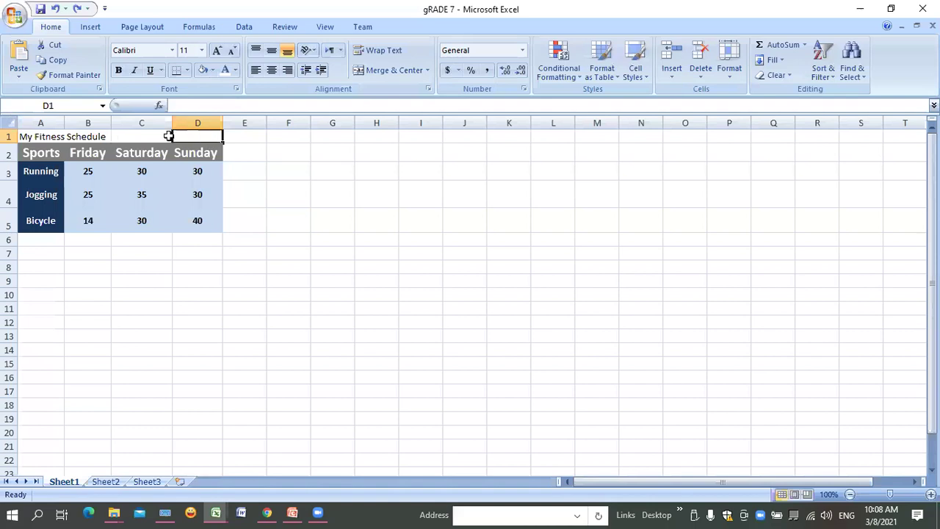
left_click(31, 138)
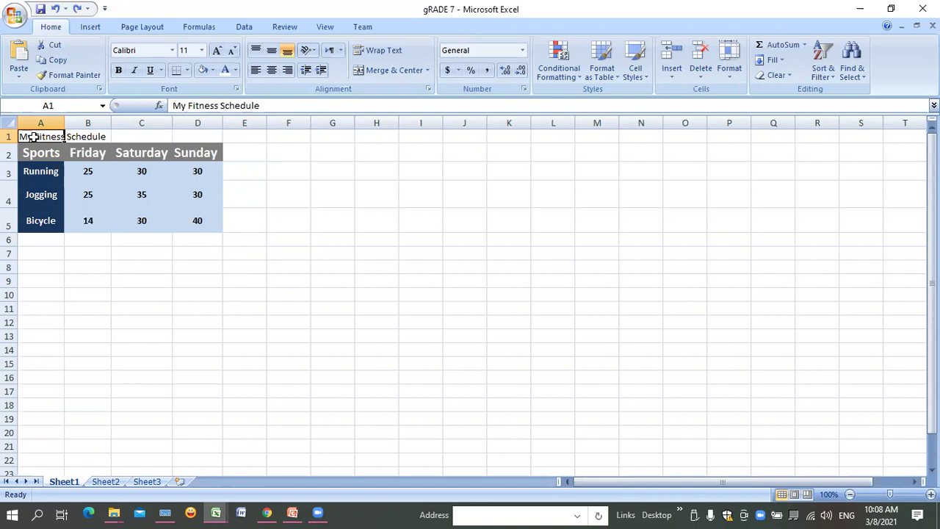
Step: Select A1 to D1 again and merge and center the title over the full table width
left_click_drag(34, 137, 189, 137)
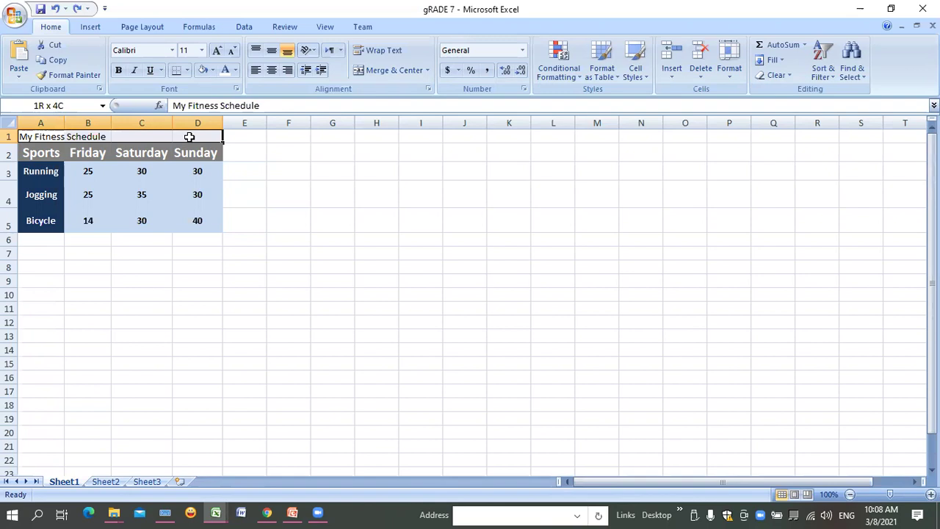
left_click_drag(189, 136, 188, 137)
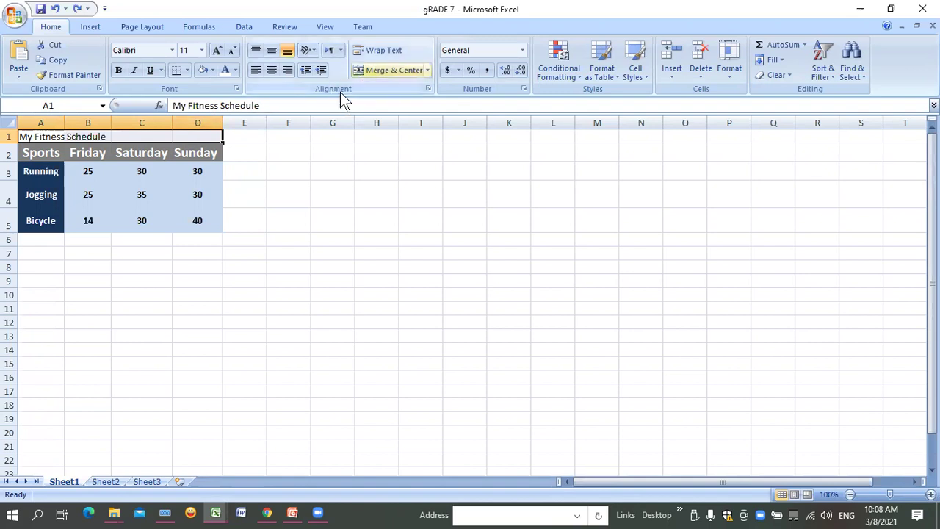
left_click(391, 72)
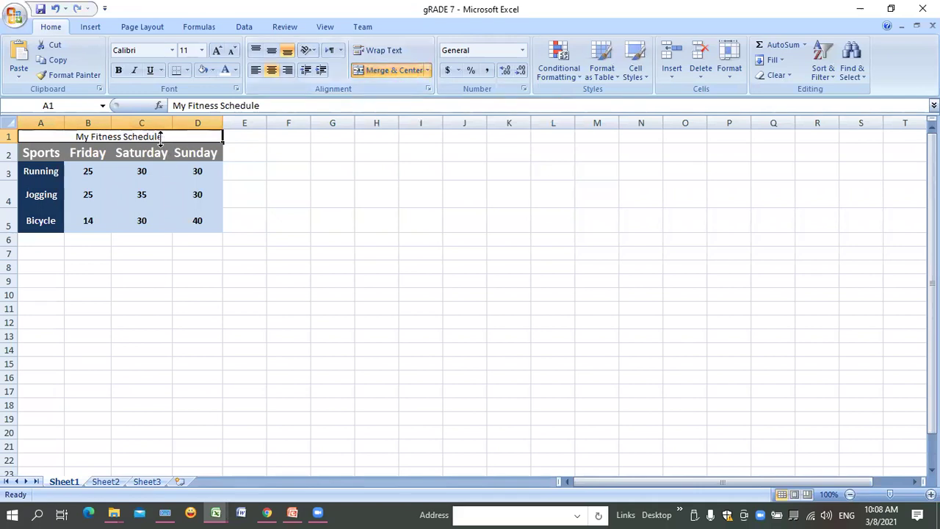
Step: Make the merged title bold and set its font to Algerian
left_click(119, 71)
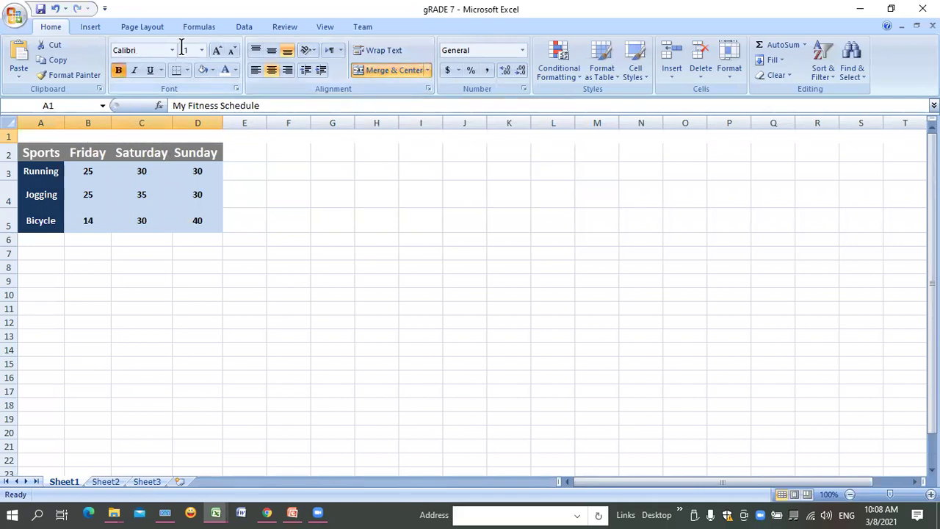
left_click(171, 50)
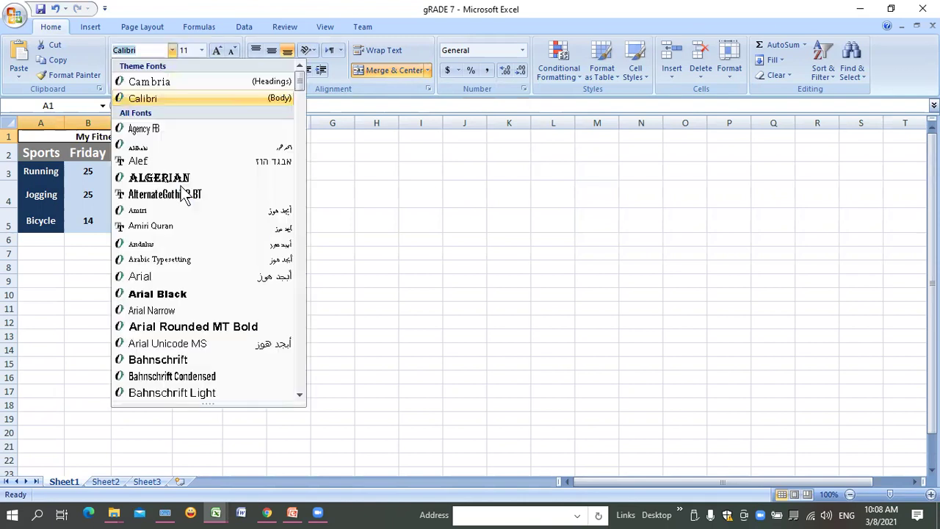
left_click(184, 178)
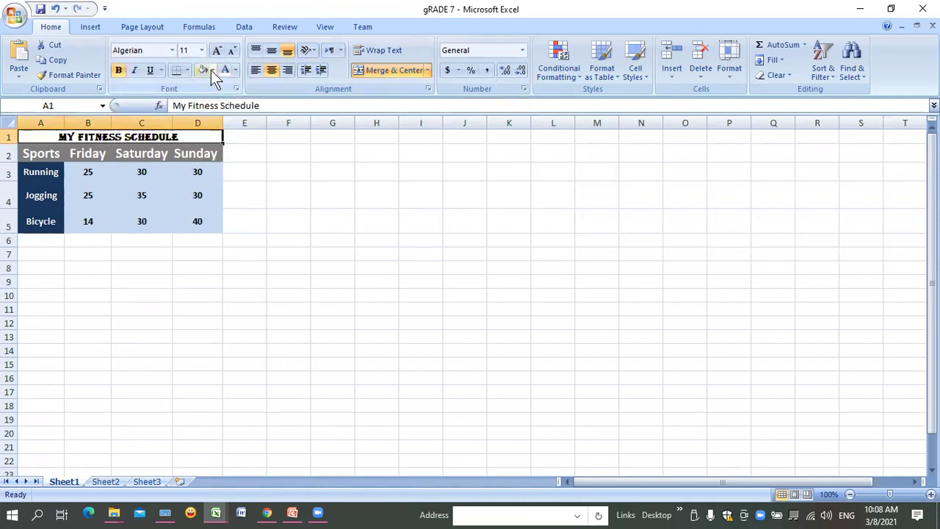
Step: Give the title cell a light tan fill and a dark blue font color
left_click(211, 70)
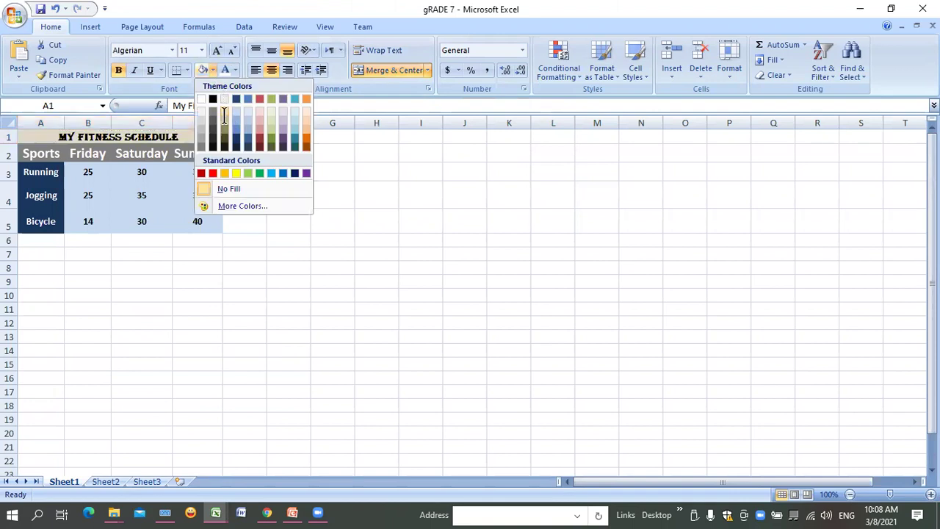
left_click(236, 71)
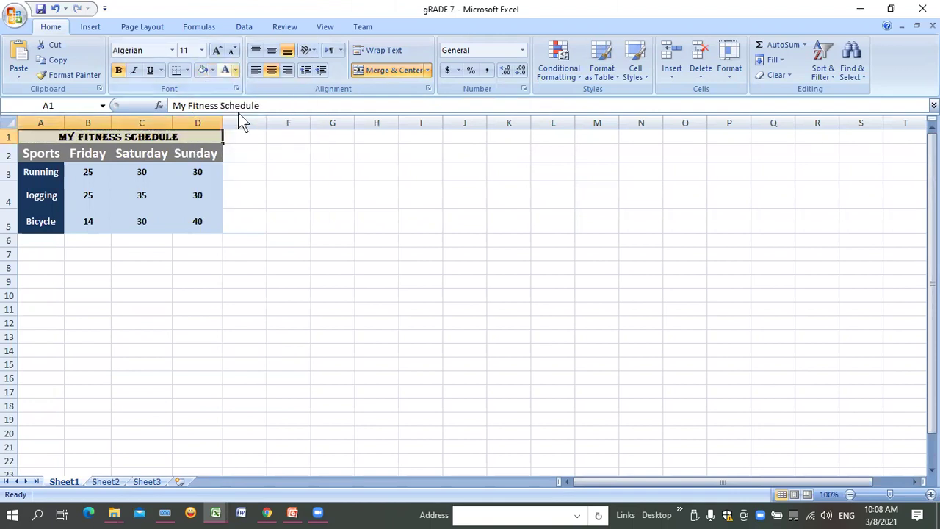
left_click(236, 70)
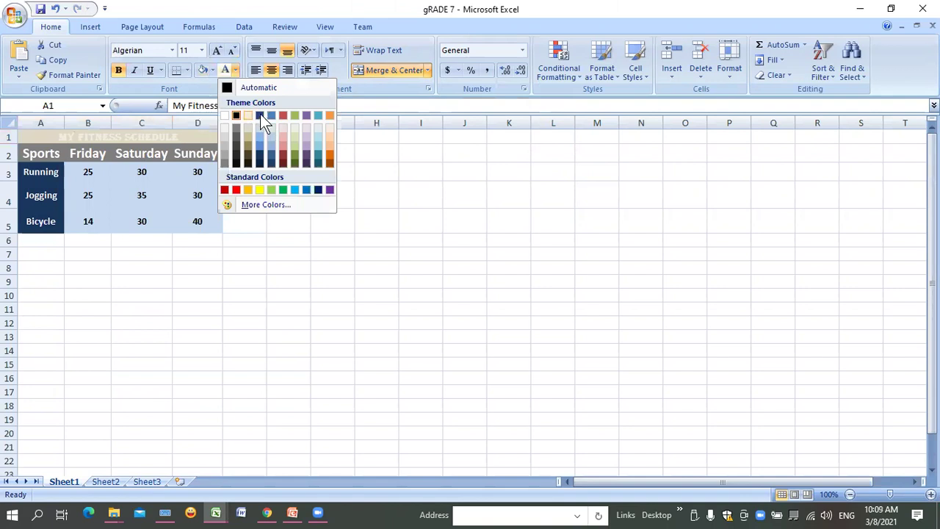
Step: Increase the title's font size to 18
left_click(218, 52)
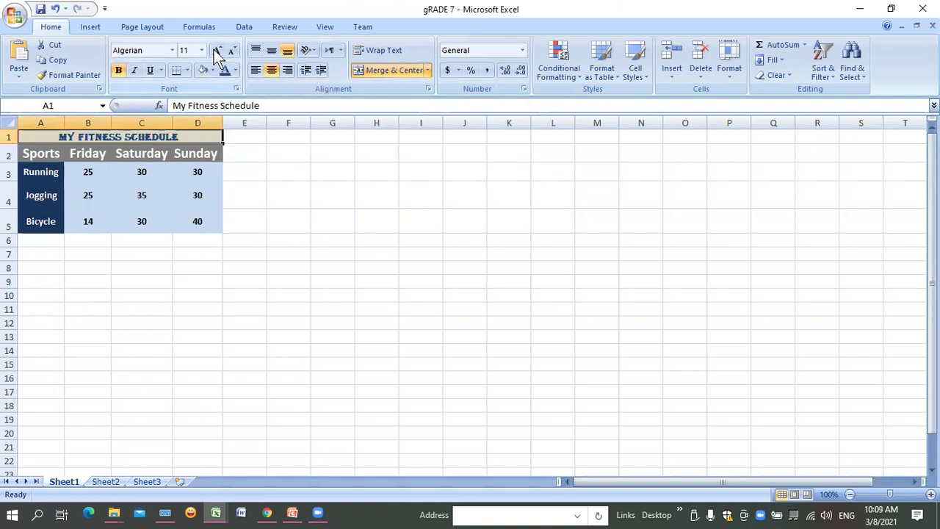
left_click(218, 51)
left_click(218, 51)
left_click(218, 52)
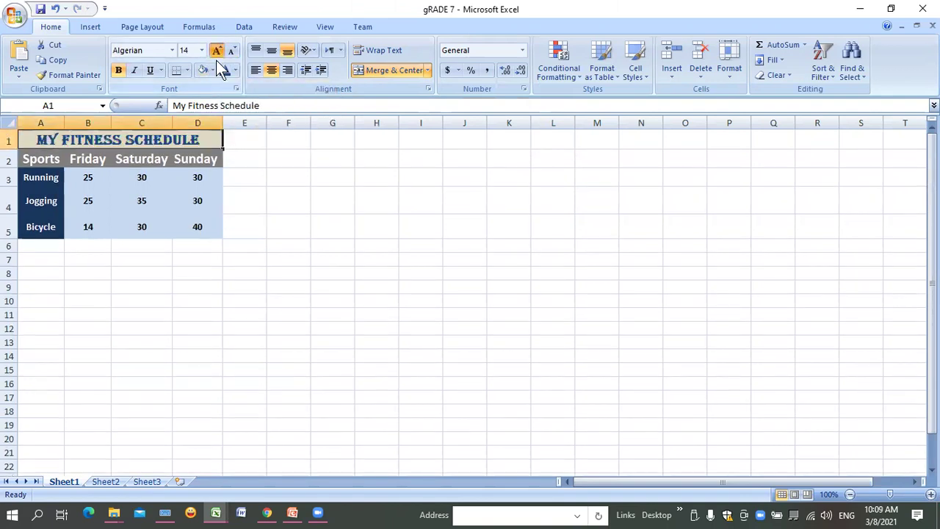
left_click(245, 182)
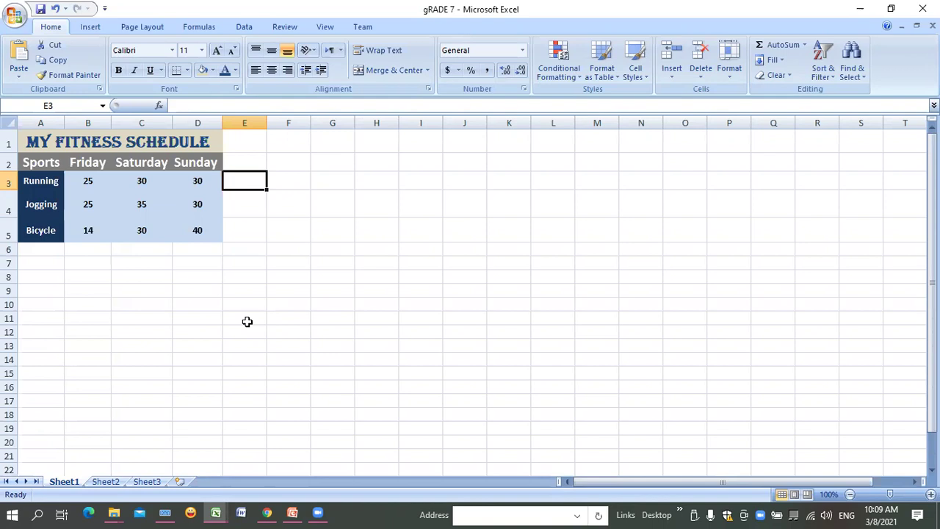
Step: Enter the text My Fitness Schdule in cell C9 below the table
left_click(143, 292)
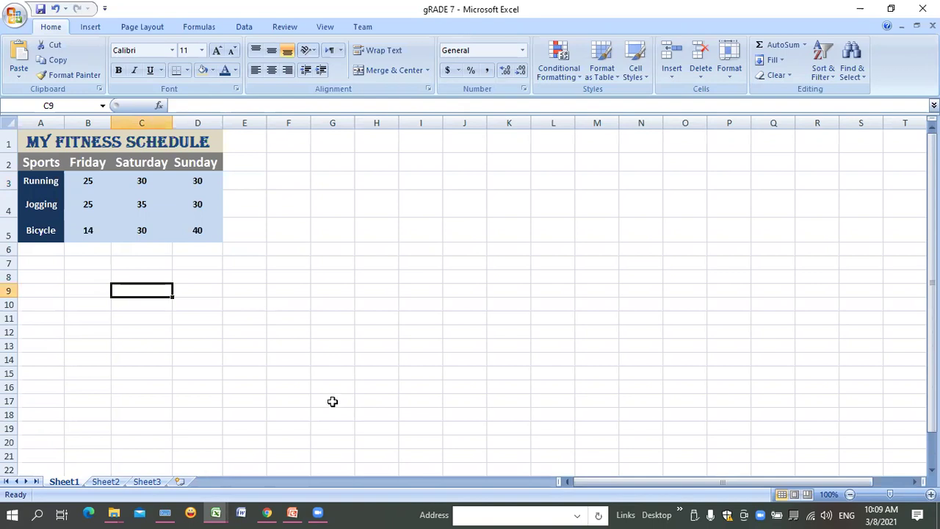
type("M")
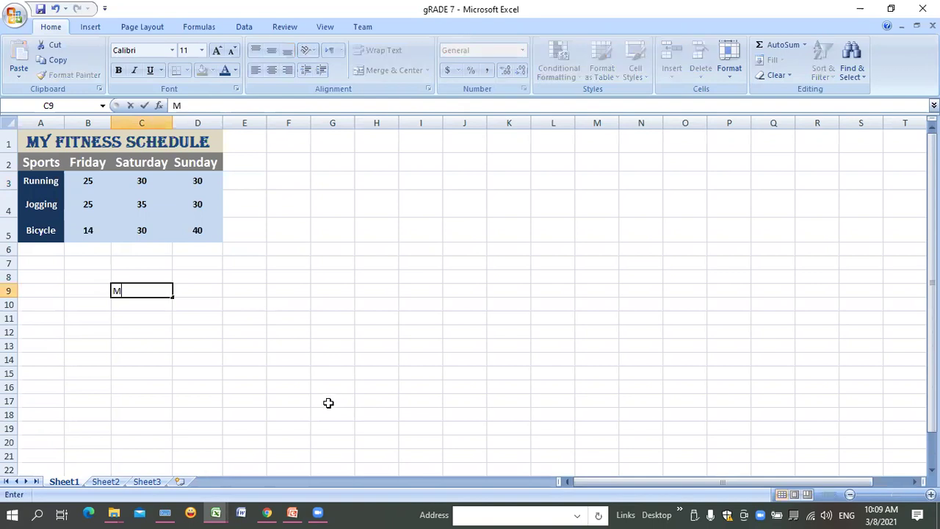
type("y Fitness")
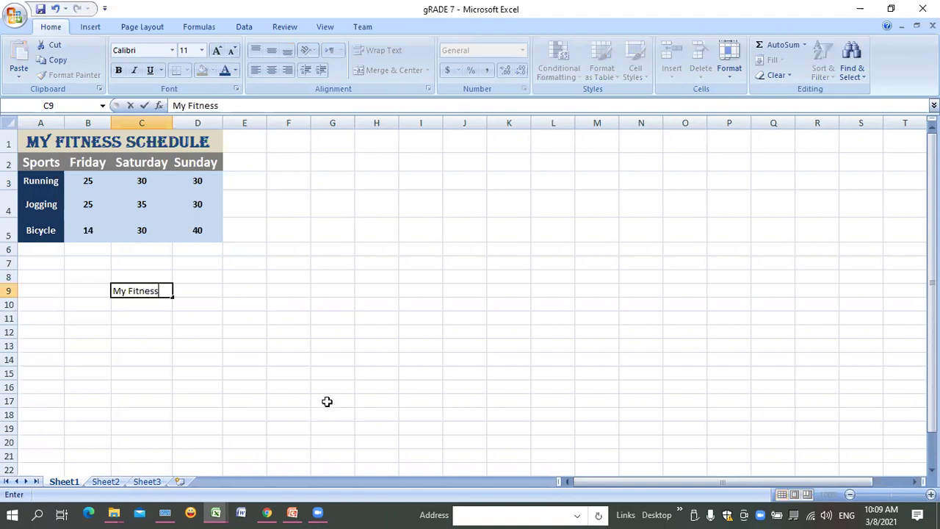
type(" Schdule")
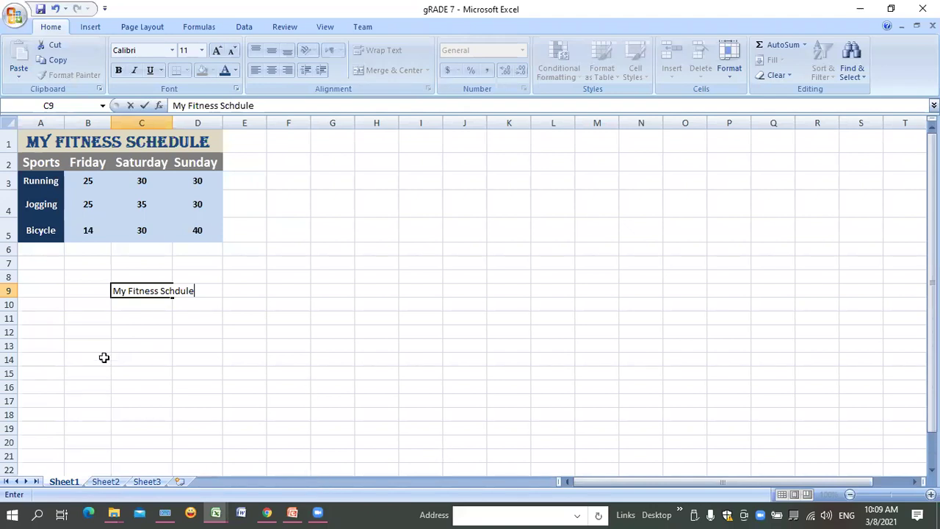
key("Return")
key("Down")
key("Down")
key("Down")
key("Down")
key("Left")
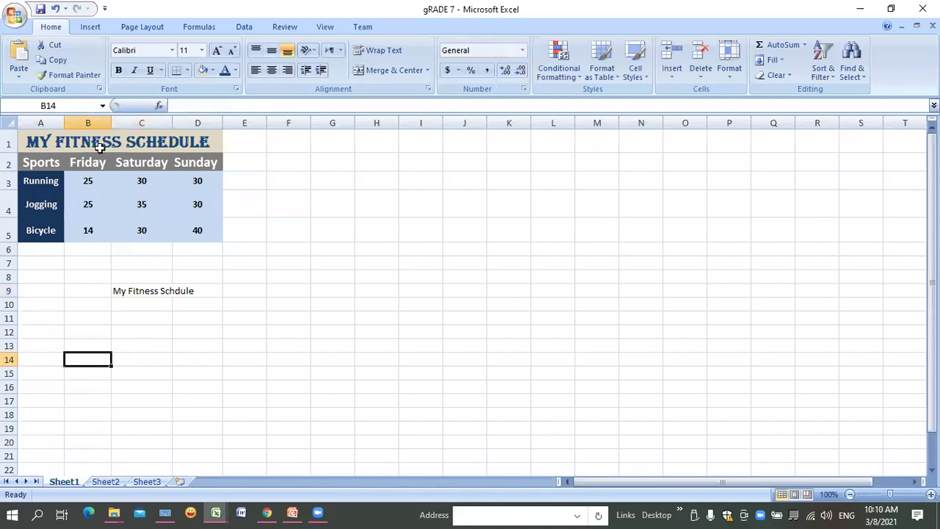
Step: Insert a blank row above the title row and undo the insertion
left_click(42, 123)
left_click(9, 141)
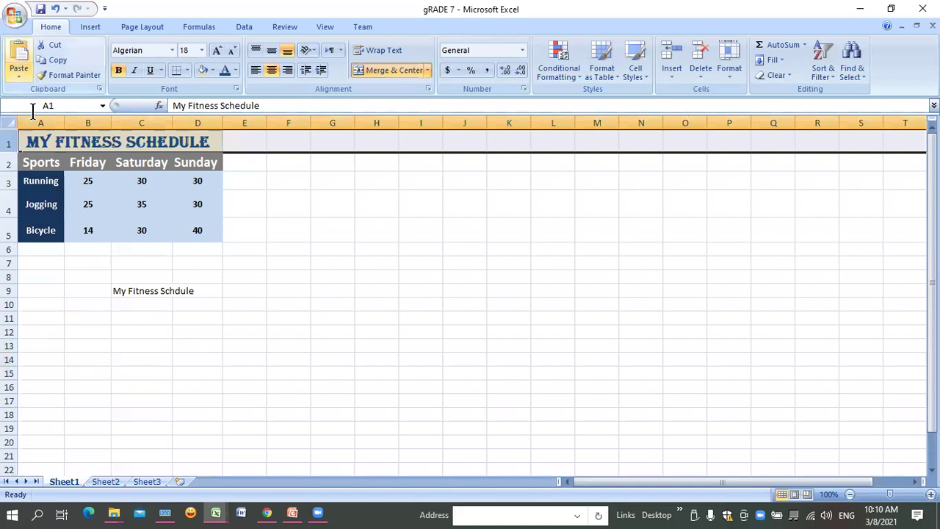
right_click(10, 143)
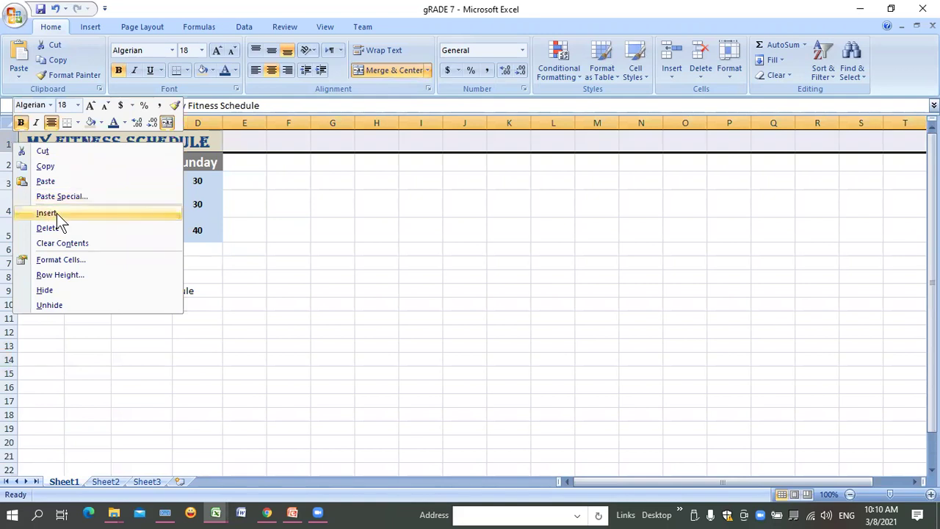
left_click(321, 265)
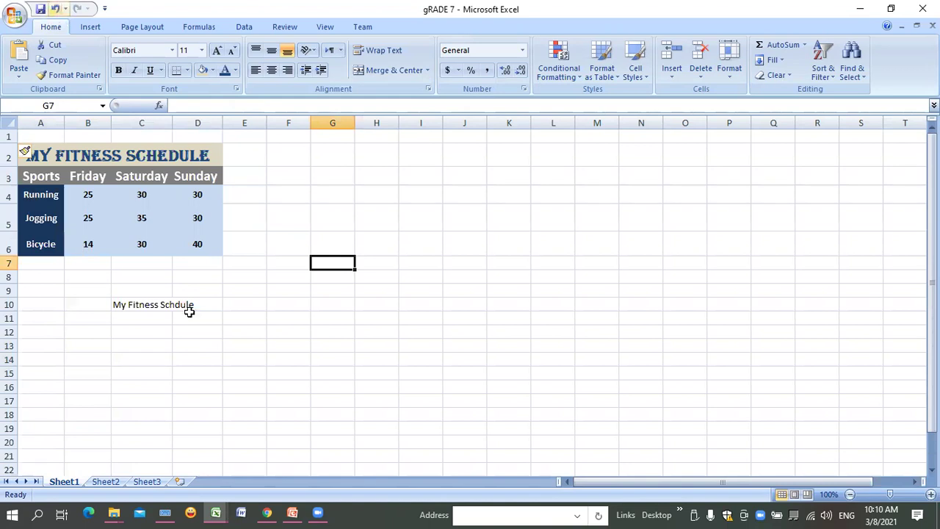
key("ctrl+z")
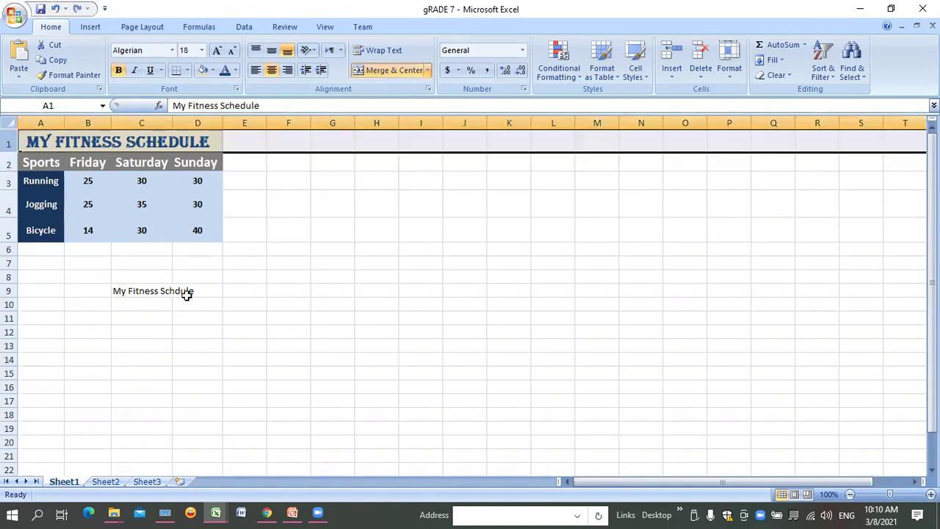
Step: Wrap the My Fitness Schdule text in cell C9 and increase its font size to 20
left_click(135, 292)
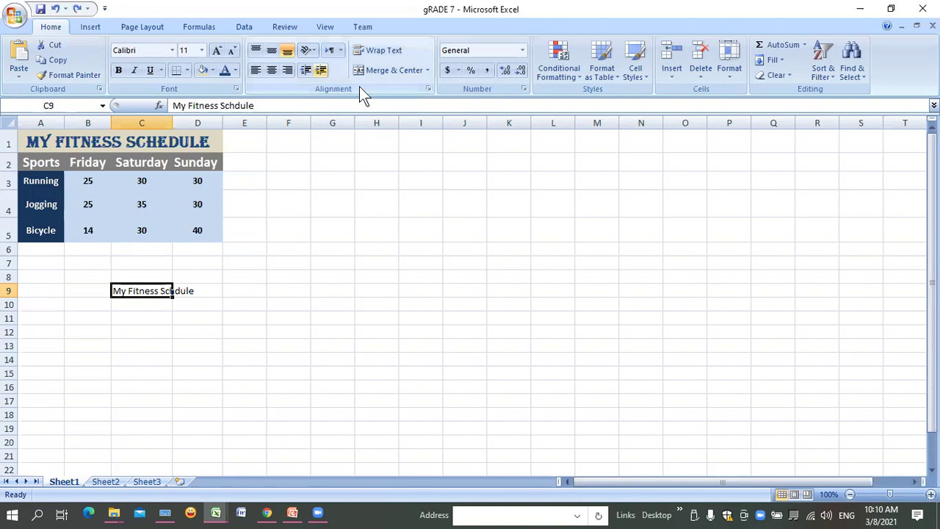
left_click(392, 51)
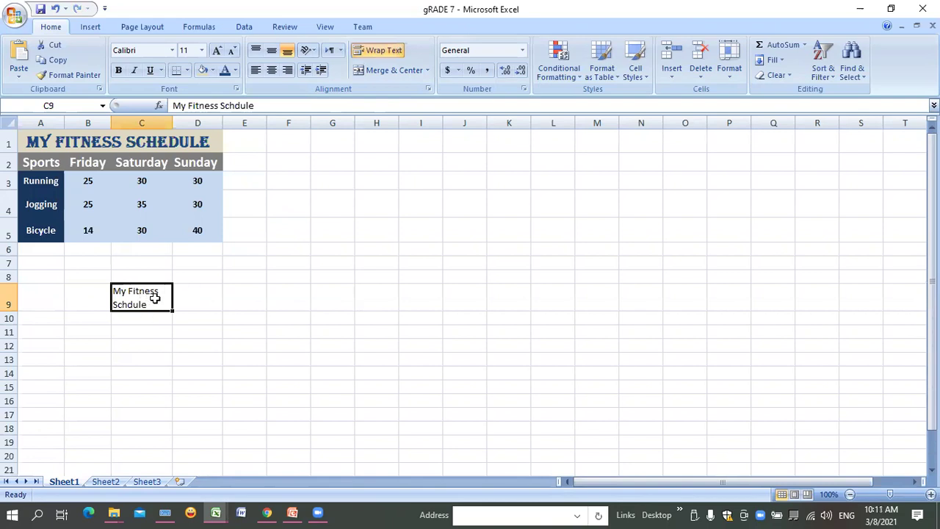
left_click(218, 55)
left_click(219, 55)
left_click(218, 51)
left_click(218, 51)
left_click(217, 51)
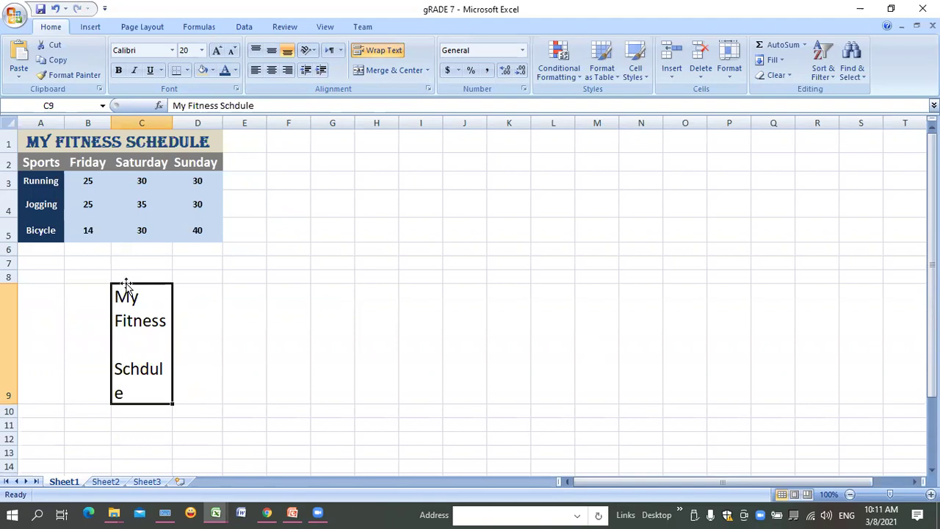
Step: Reduce the font size of the wrapped text in cell C9 to 12
left_click(232, 50)
left_click(232, 51)
left_click(232, 51)
left_click(232, 51)
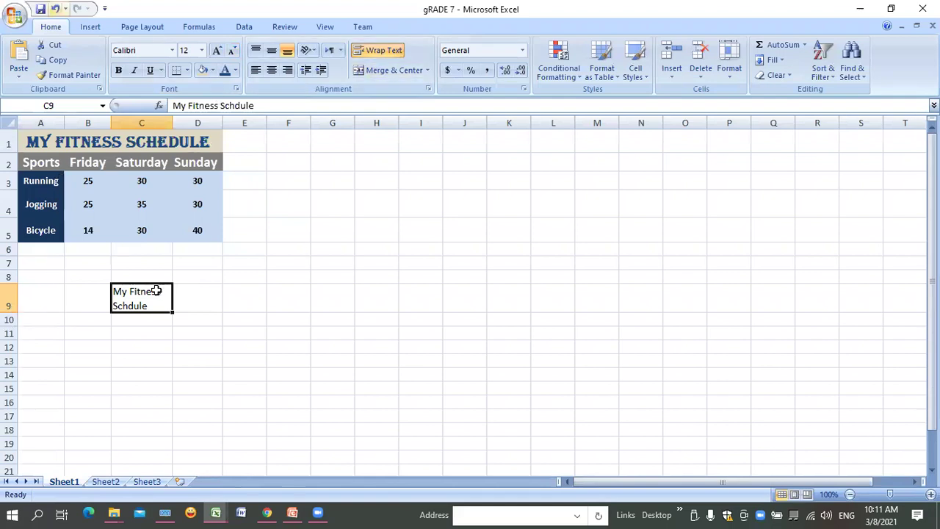
Step: Clear the wrapped text from cell C9 below the table
key("BackSpace")
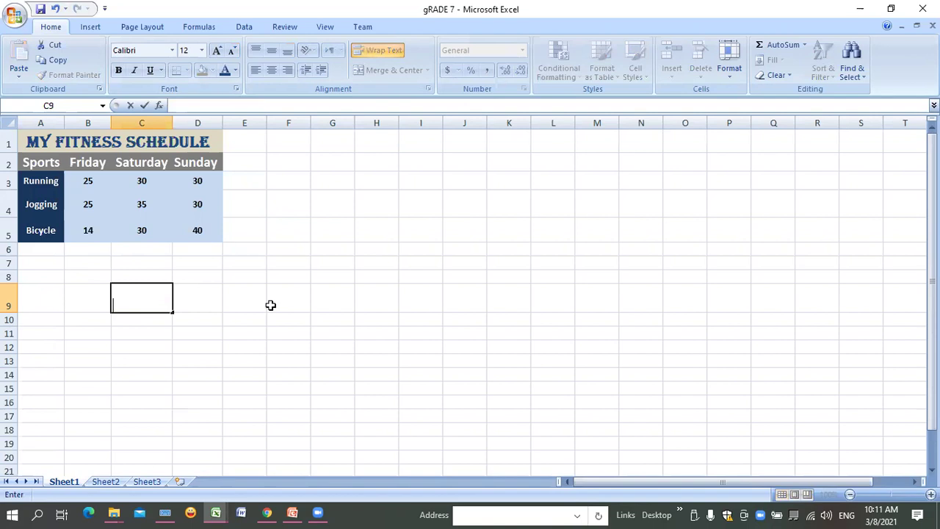
left_click(229, 319)
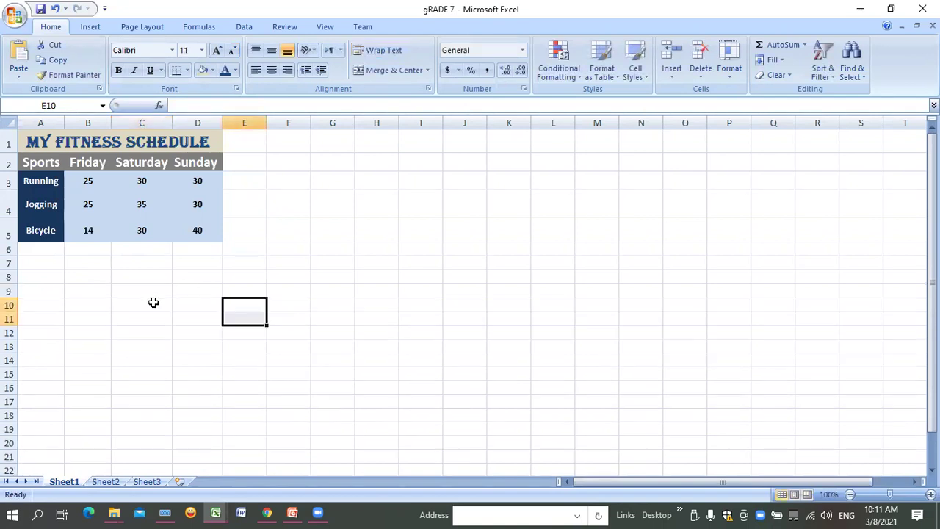
left_click(153, 303)
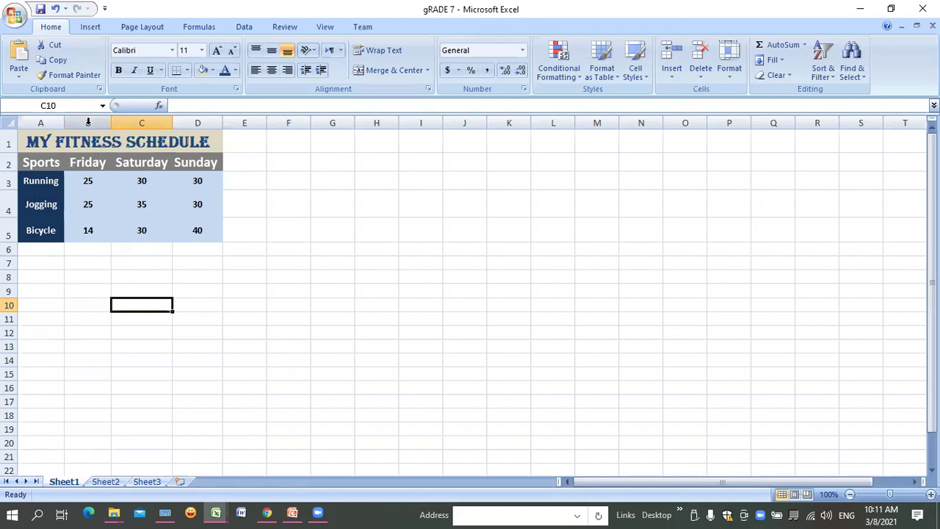
Step: Try to cut the entire Friday column, column B, including its part of the merged title
left_click_drag(88, 121, 180, 142)
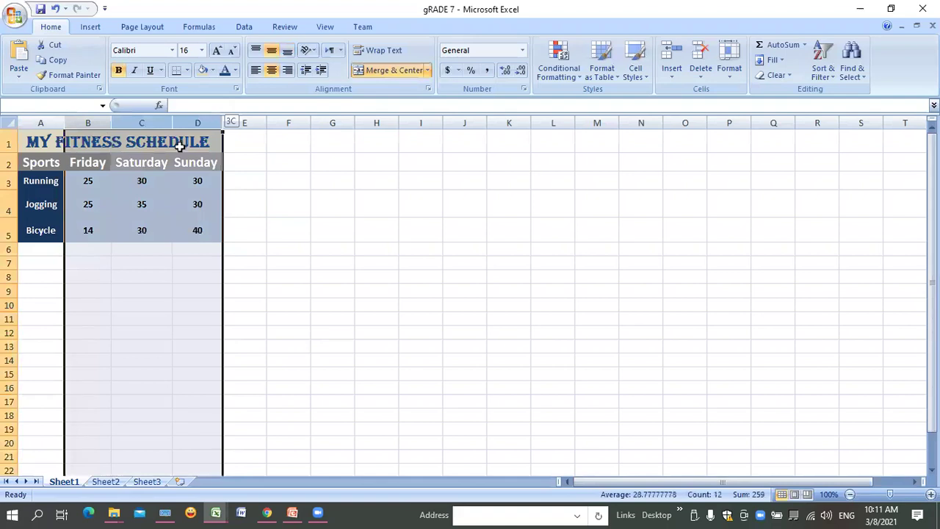
left_click(87, 121)
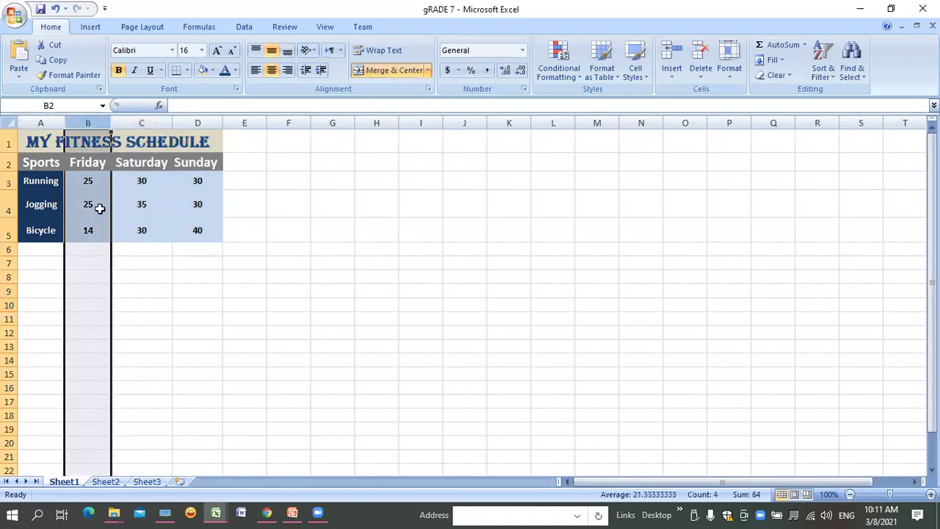
right_click(125, 138)
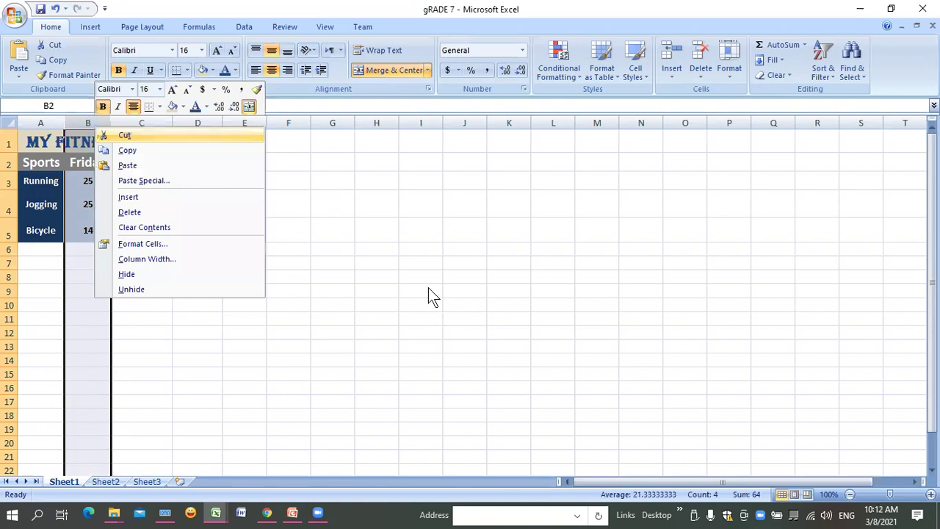
key("d")
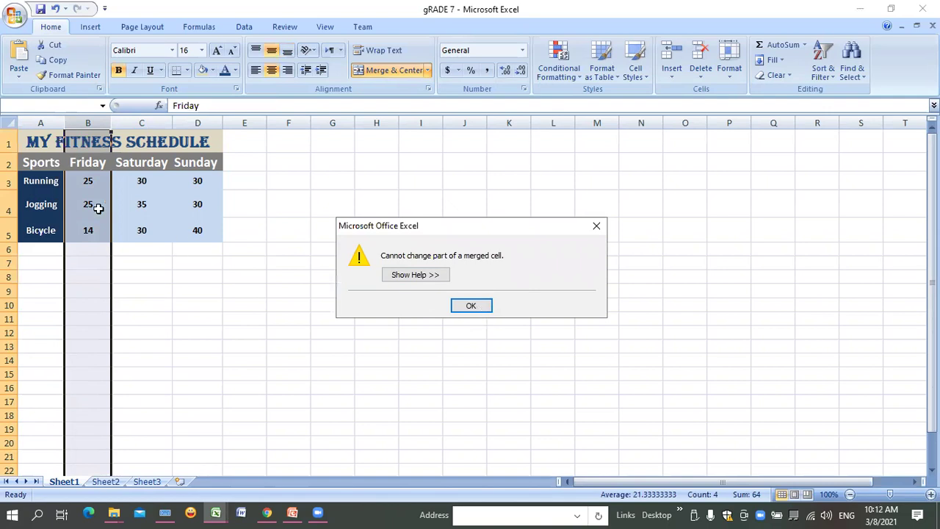
key("Return")
Step: Cut the Friday cells B2:B5 and paste them beside the Sunday column, starting at E2
left_click_drag(107, 237, 88, 173)
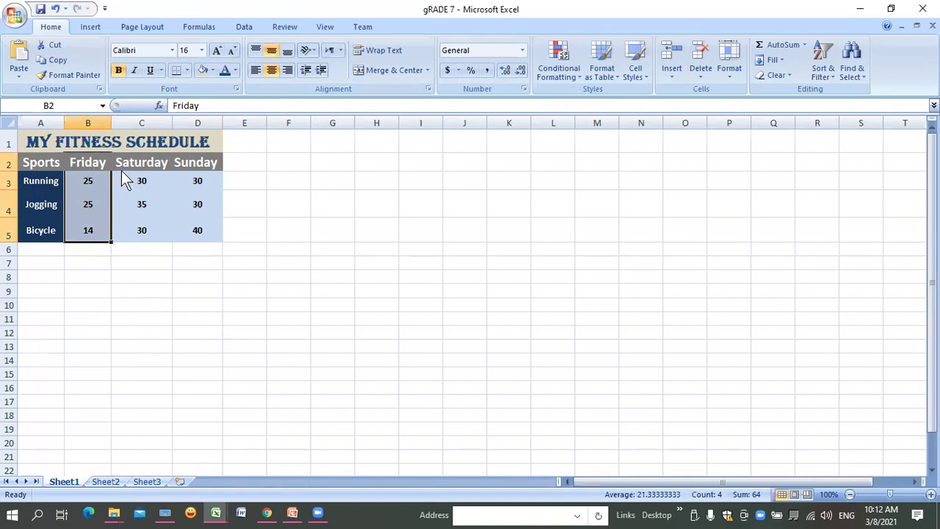
right_click(88, 157)
left_click(156, 169)
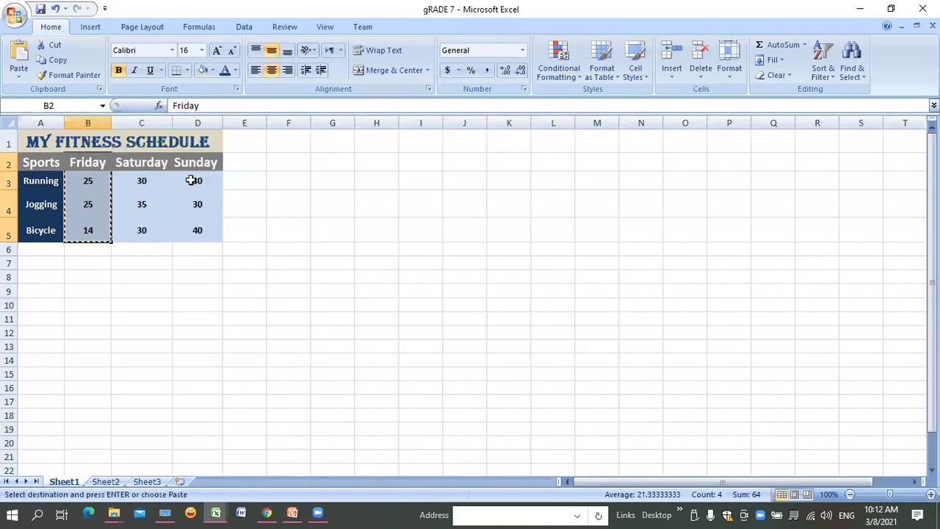
right_click(240, 168)
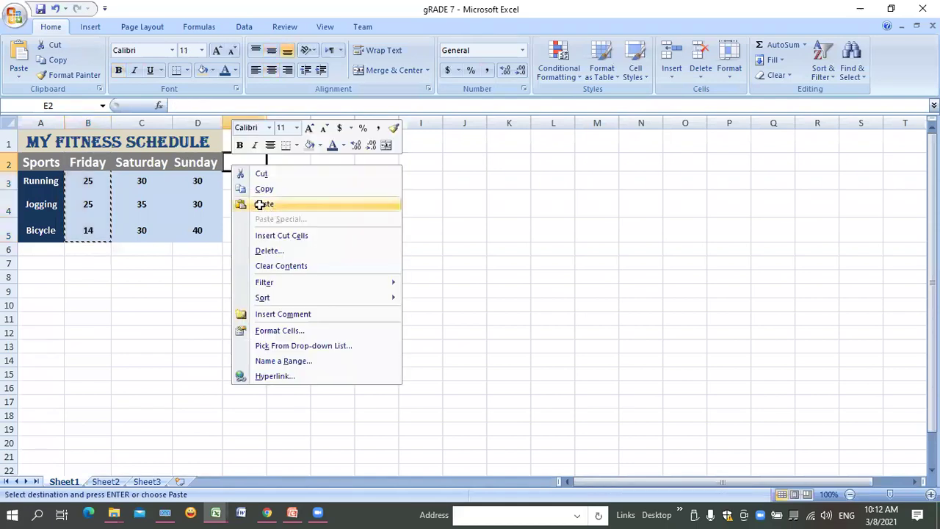
left_click(263, 205)
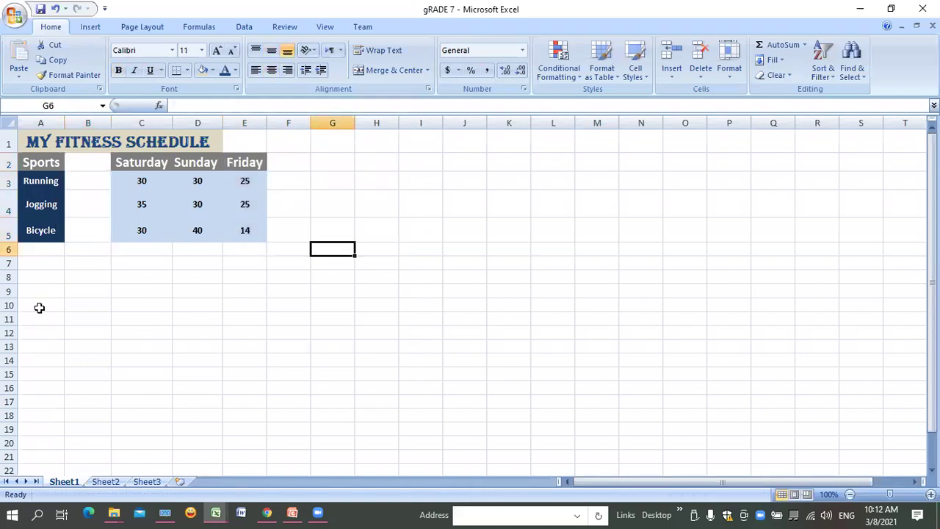
Step: Undo the move of the Friday cells and cancel the pending cut selection
left_click(54, 9)
left_click(297, 317)
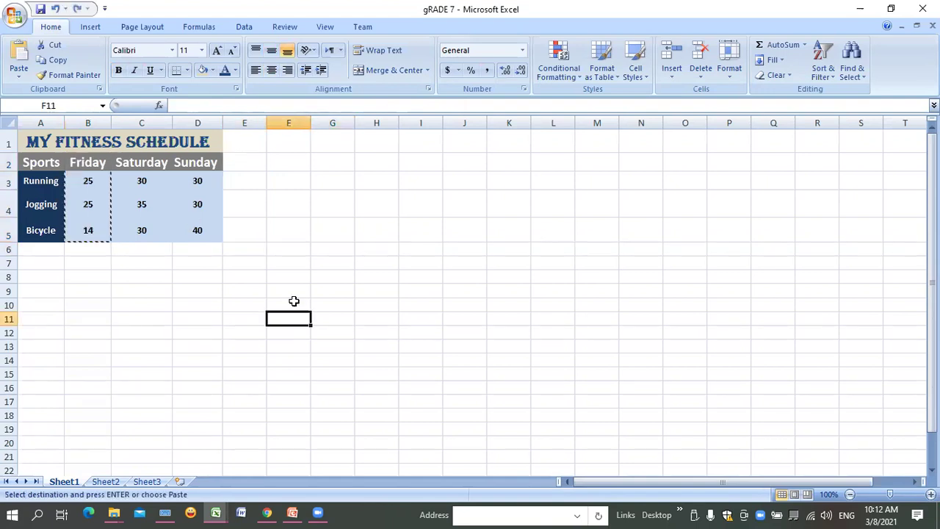
left_click(345, 305)
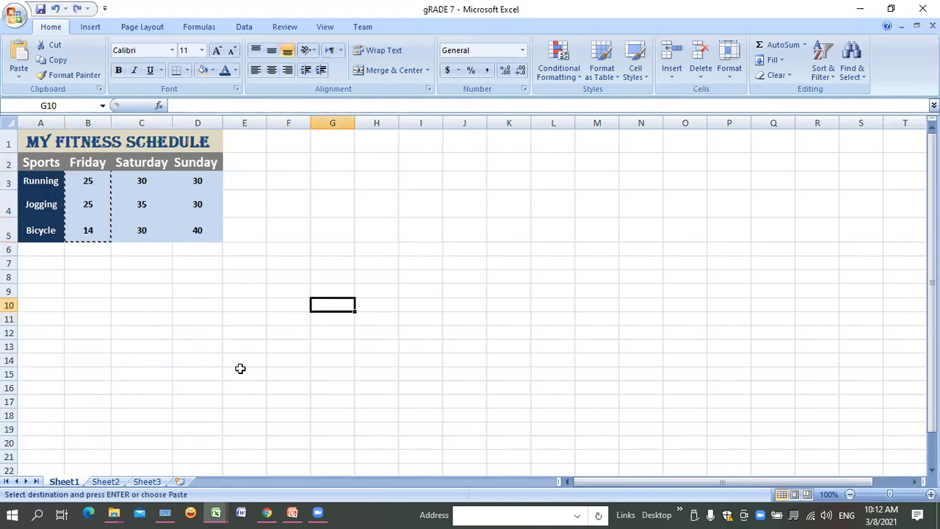
left_click(238, 372)
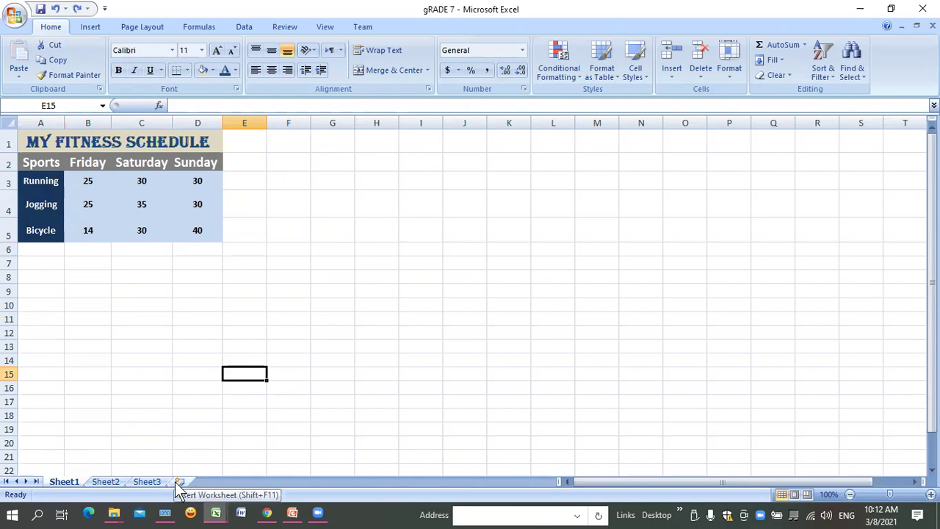
Step: Look through the Sheet2 and Sheet3 worksheets, return to Sheet1 and view its available sheet commands
left_click(132, 481)
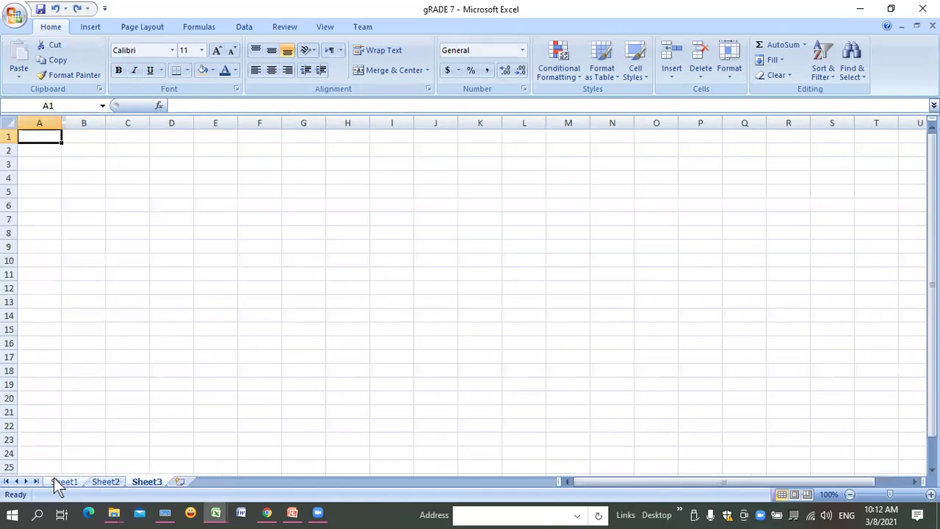
key("ctrl+Page_Up")
key("ctrl+Page_Up")
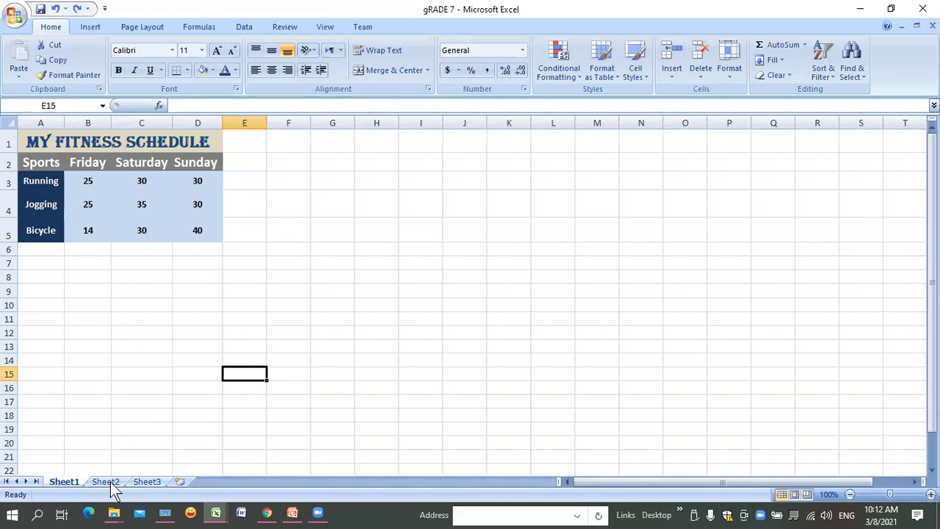
key("ctrl+Page_Down")
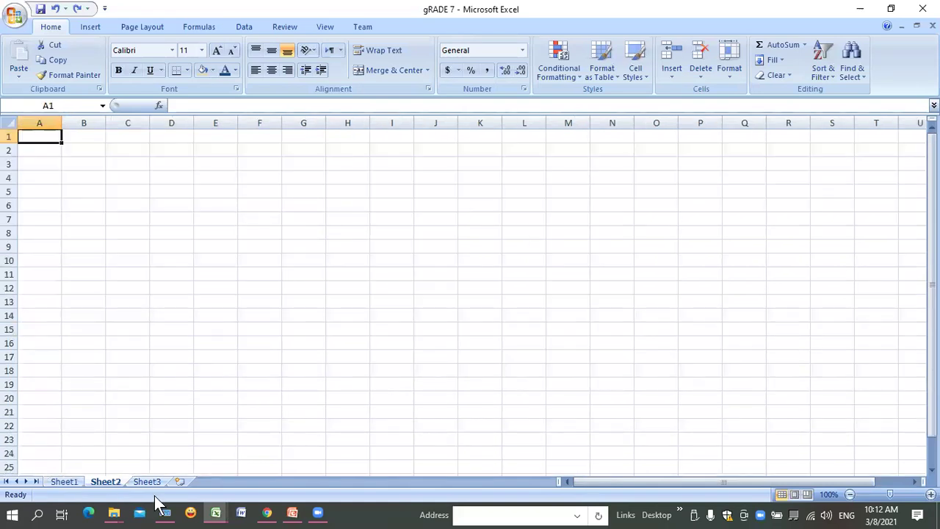
key("ctrl+Page_Down")
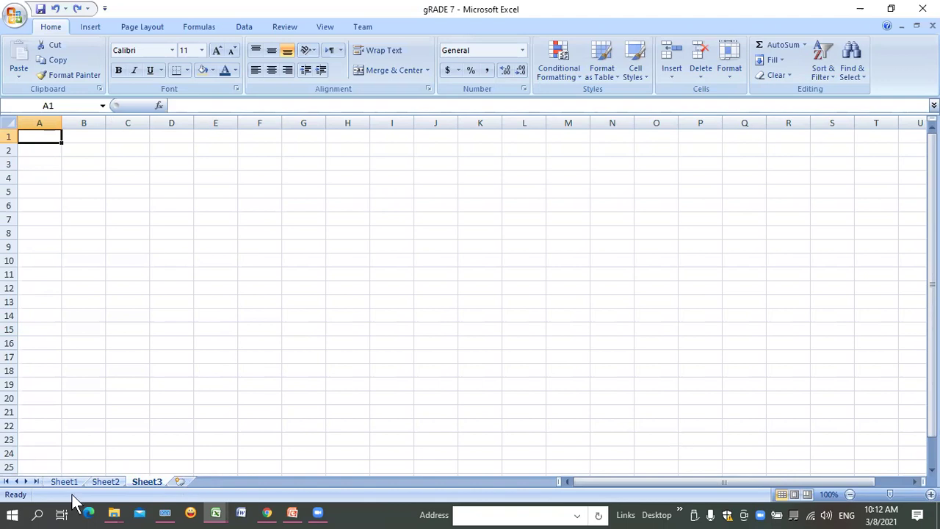
left_click(103, 481)
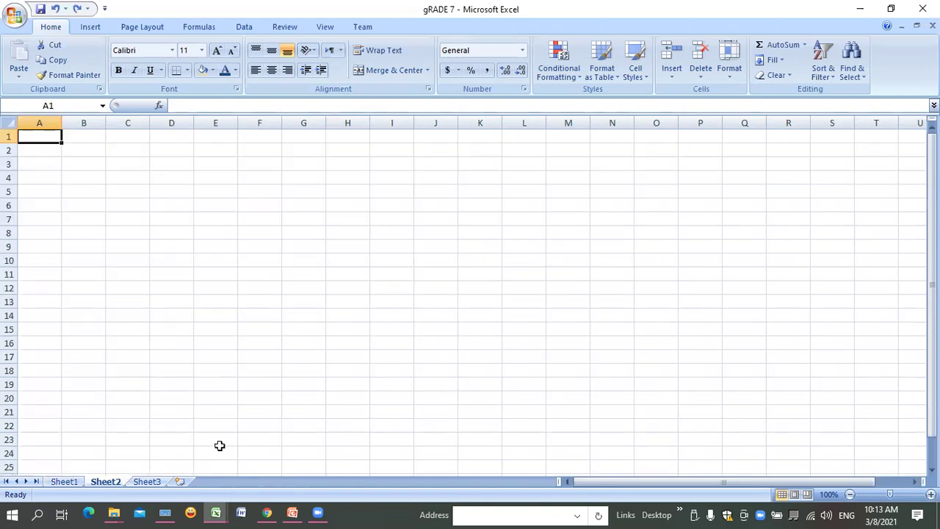
left_click(151, 482)
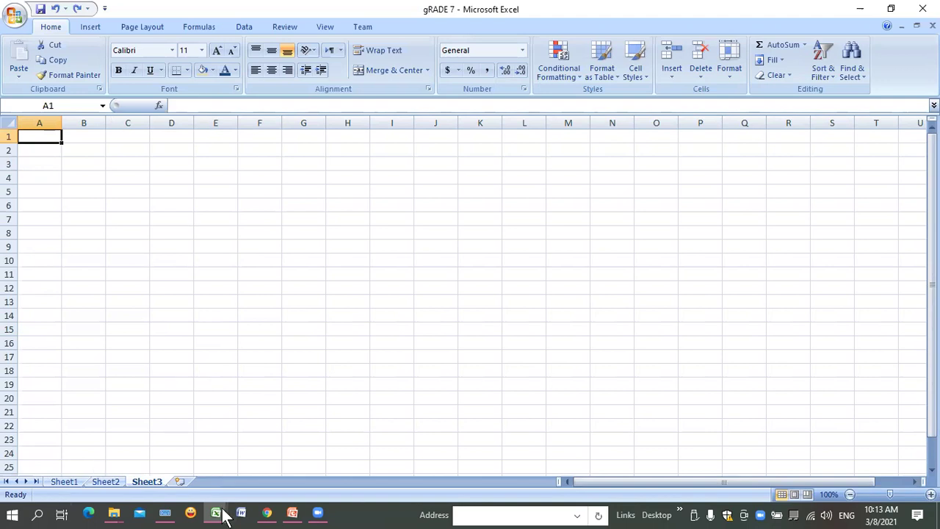
right_click(68, 480)
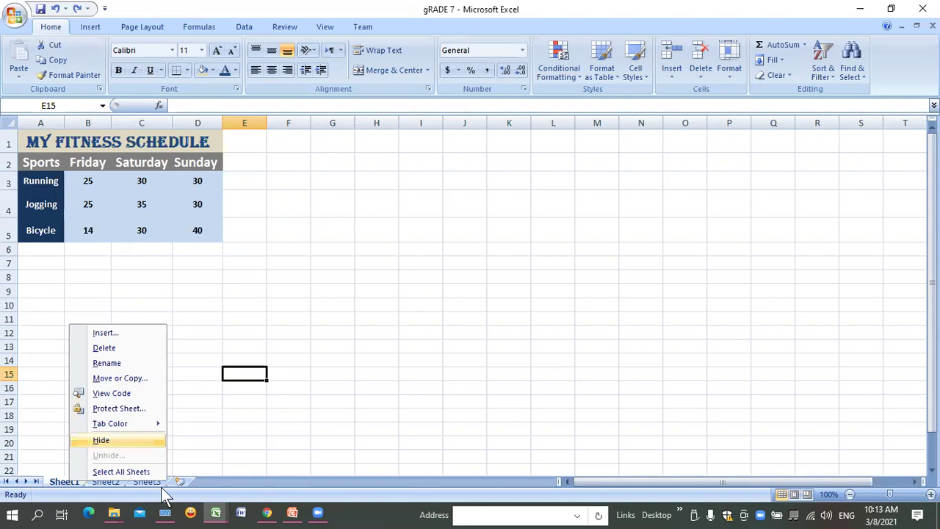
left_click(54, 473)
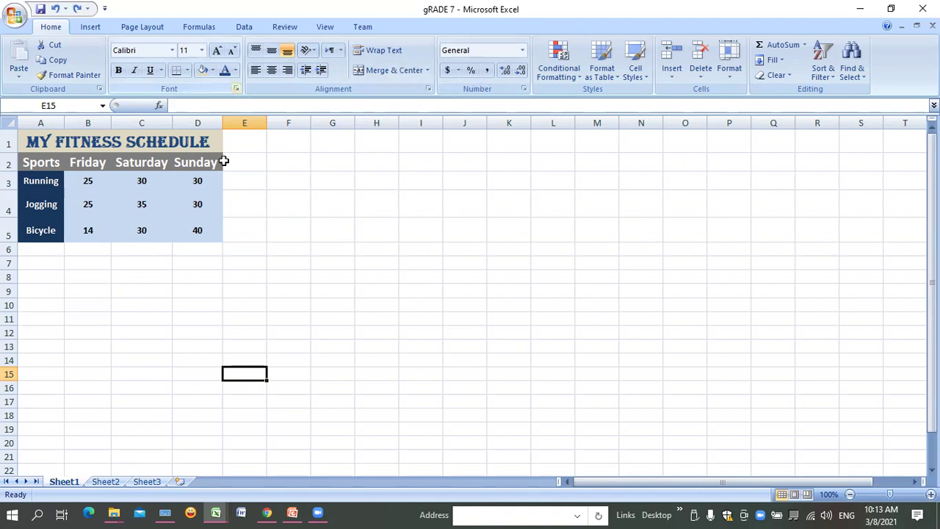
Step: Replace the title in merged cell A1 with Grocery List
left_click(191, 146)
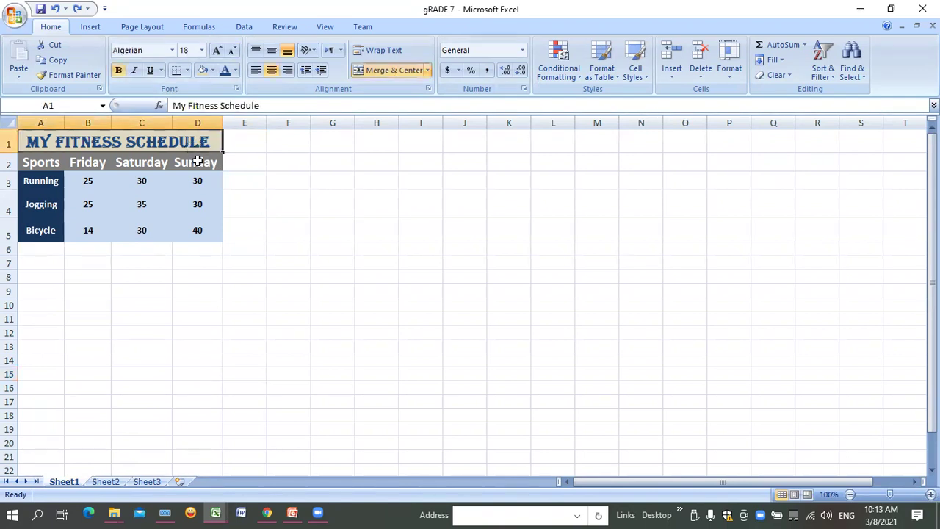
type("G")
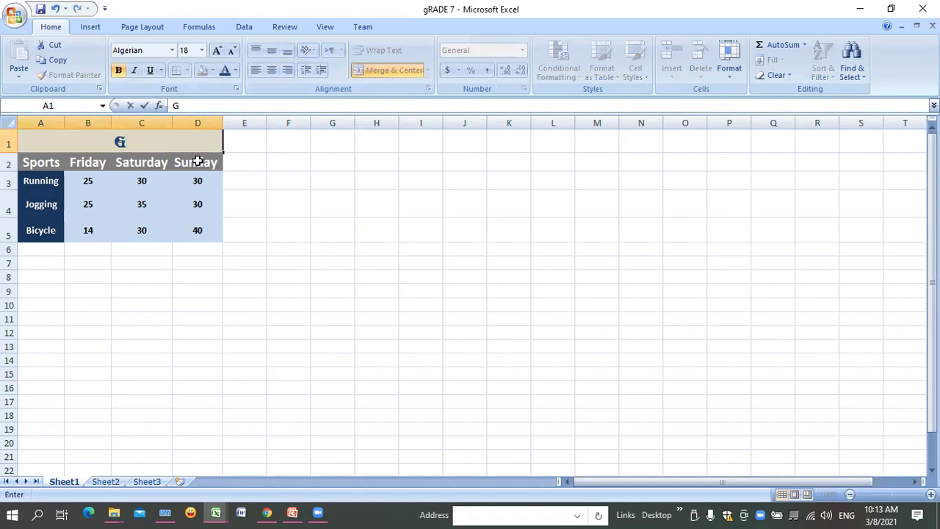
type("roc")
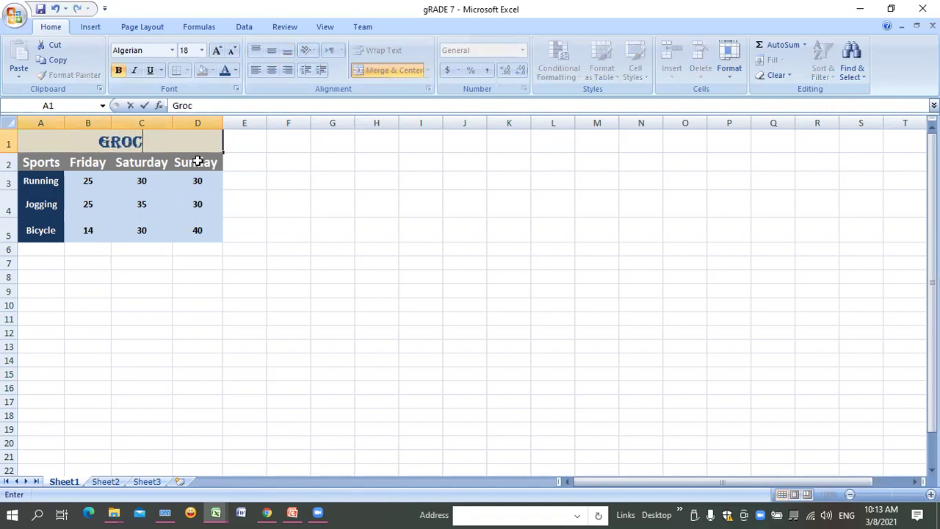
type("ery li")
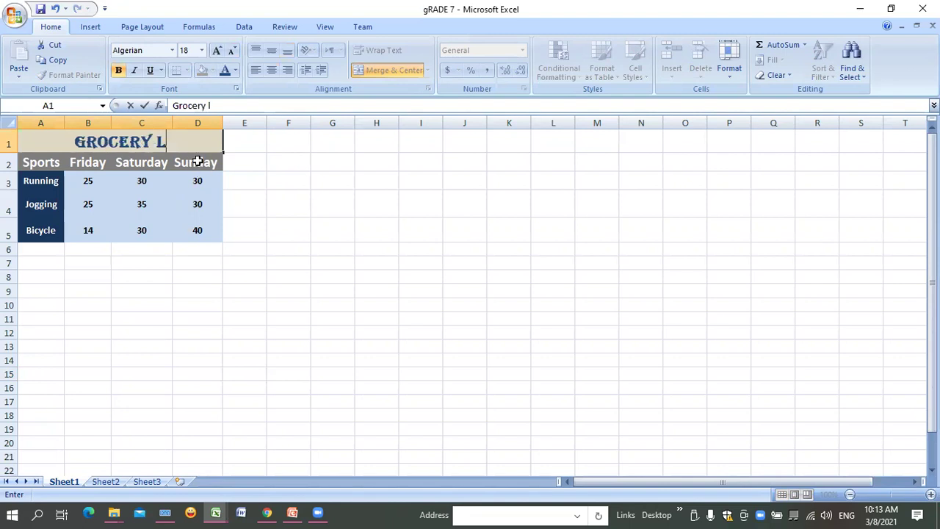
key("BackSpace")
key("BackSpace")
type("List")
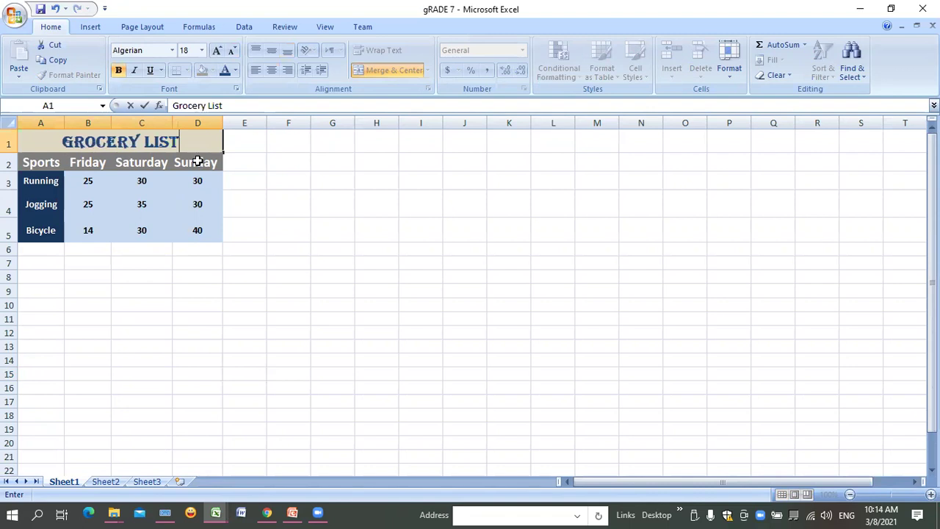
Step: Try to set the font to Bahnschrift while editing the Grocery List title, and commit the entry
left_click(172, 50)
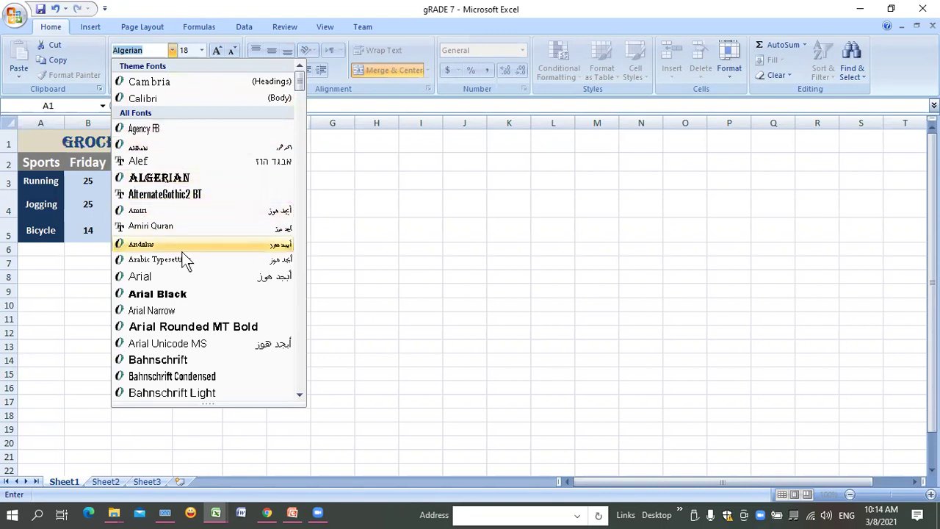
left_click(204, 361)
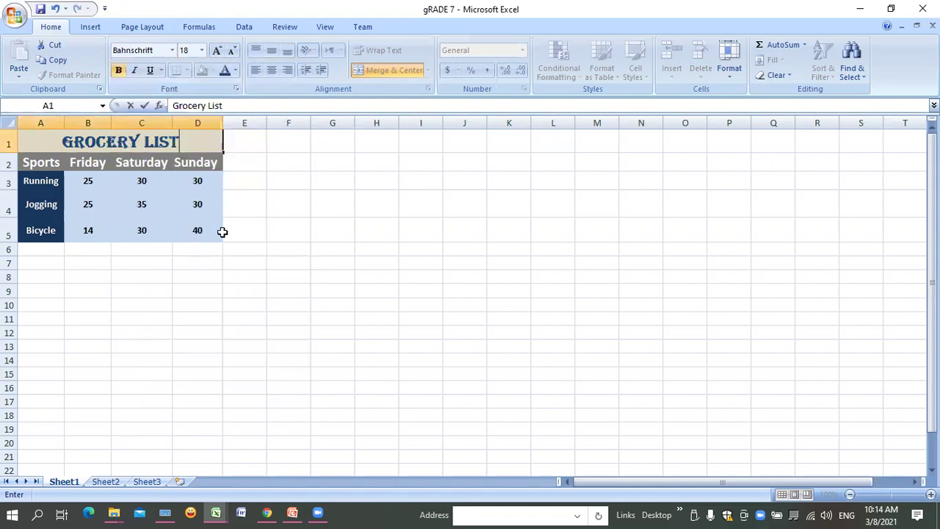
left_click(159, 141)
left_click(198, 305)
Step: Set the font of the Grocery List title in A1 to Times New Roman
left_click(176, 141)
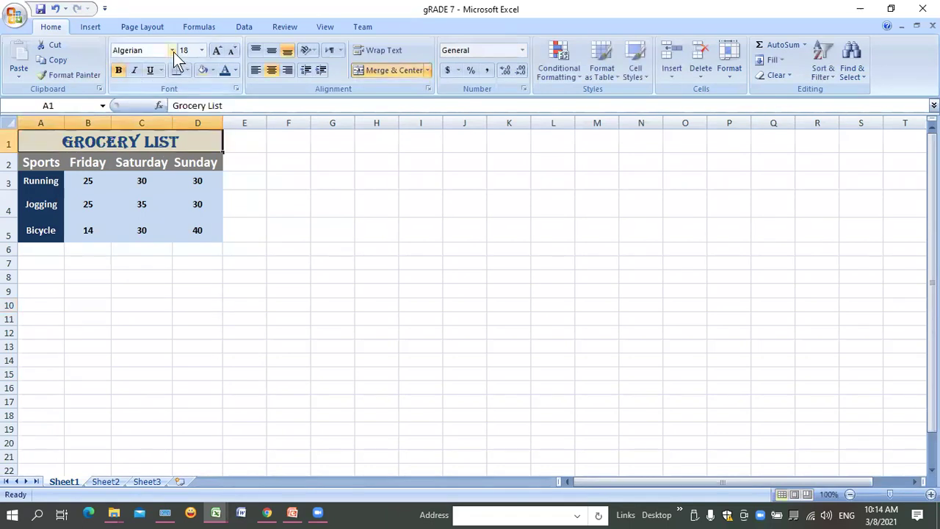
left_click(172, 55)
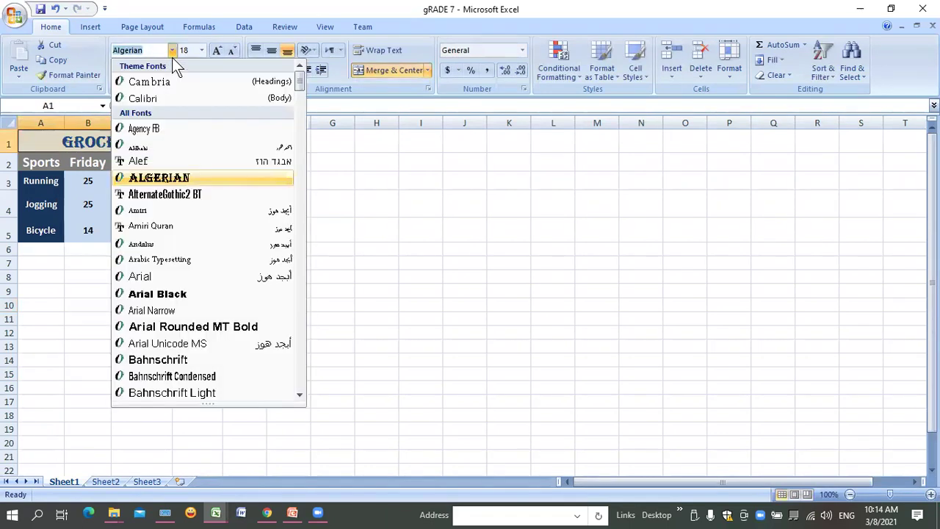
type("Times New Rom")
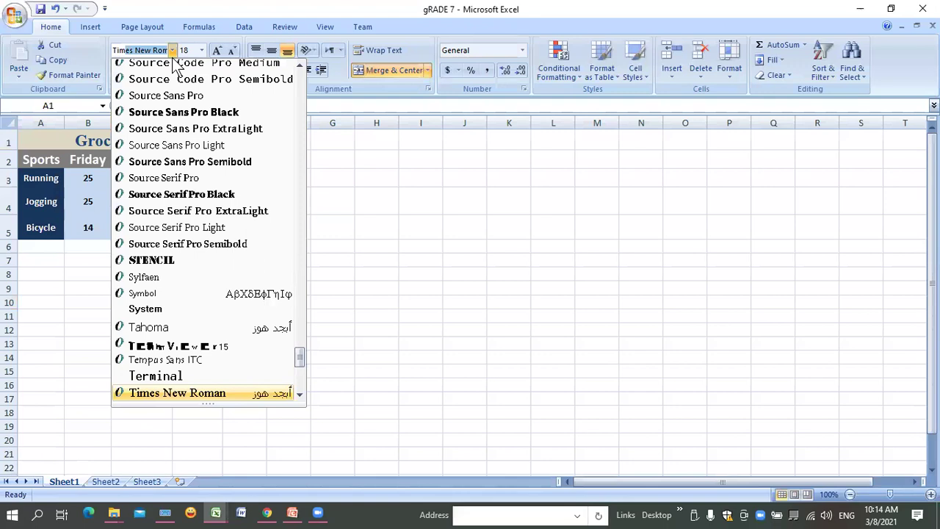
key("Return")
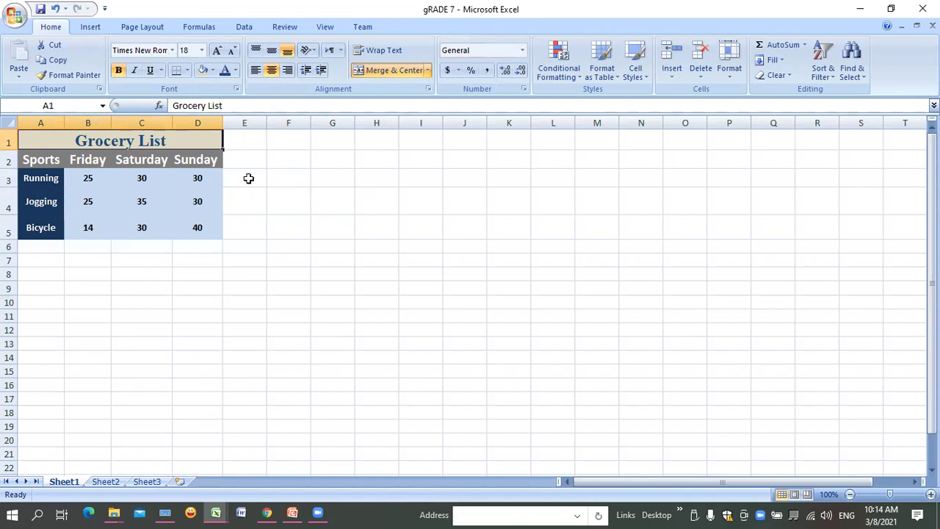
Step: Replace the Sports header in A2 with Item
left_click(39, 163)
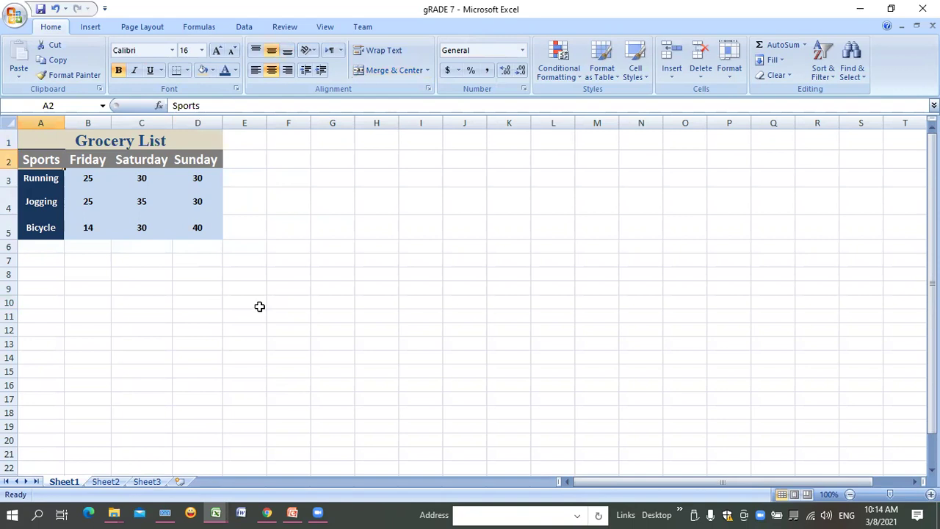
type("Item")
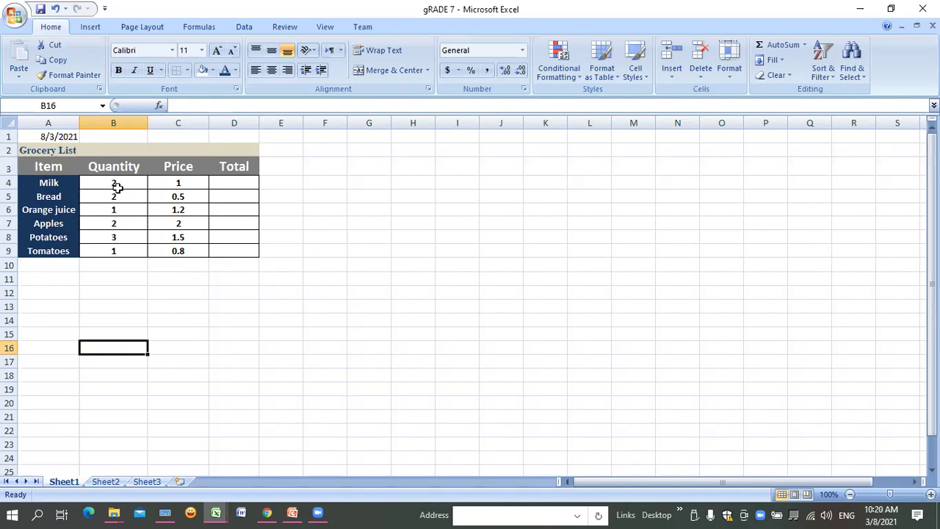
Step: Format the Milk price in C4 as Currency and keep that cell selected
left_click(179, 188)
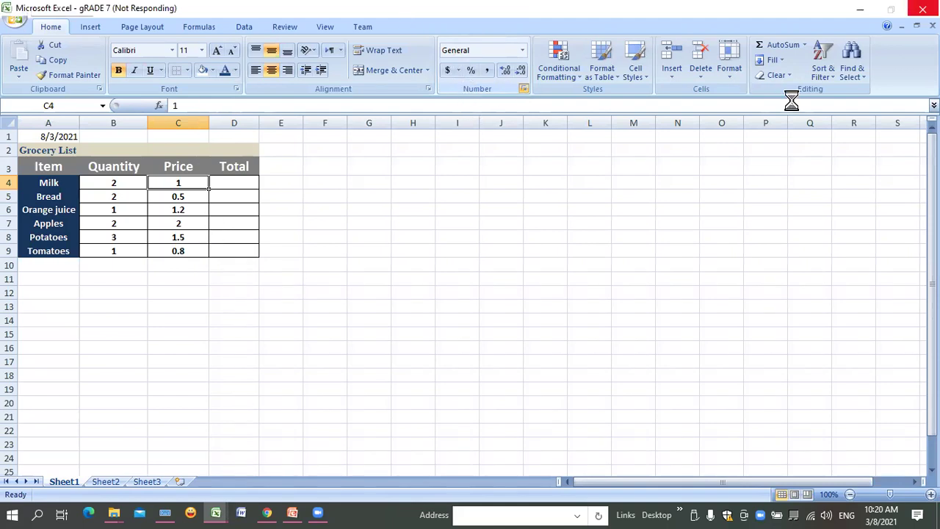
left_click(522, 89)
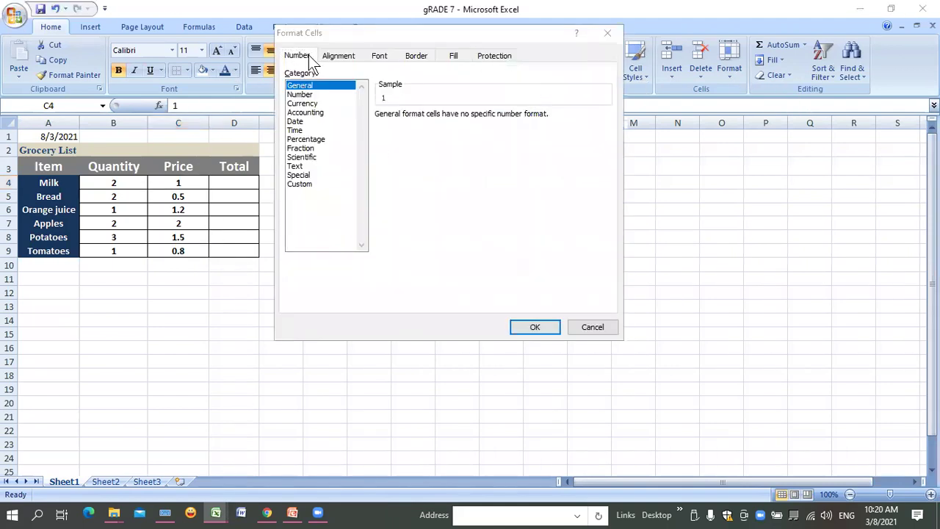
double_click(309, 102)
key("Down")
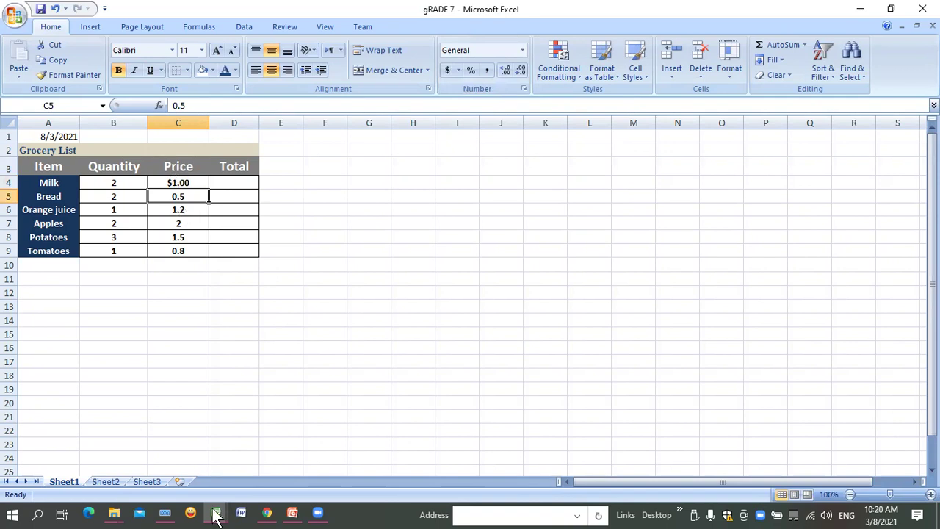
mouse_move(216, 516)
key("Up")
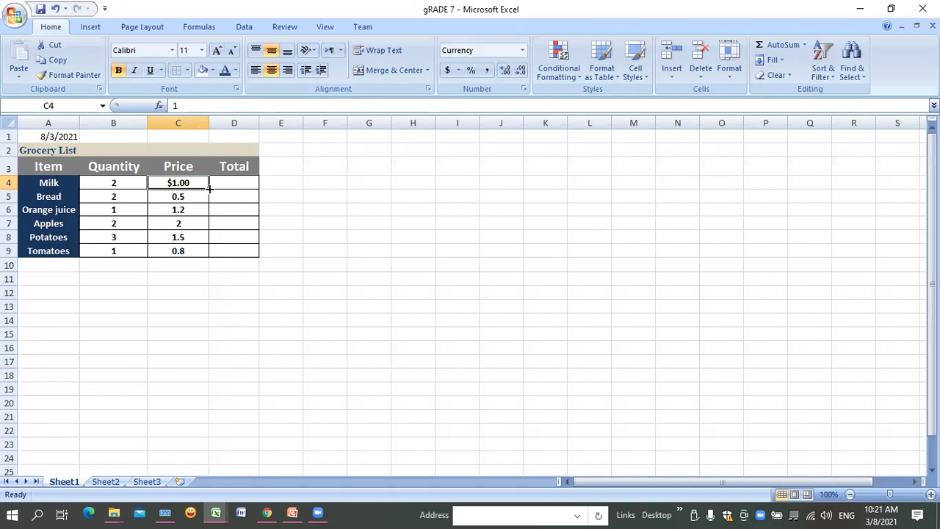
Step: Try filling only the currency formatting of C4 down through C9, and undo that fill
left_click_drag(209, 188, 208, 255)
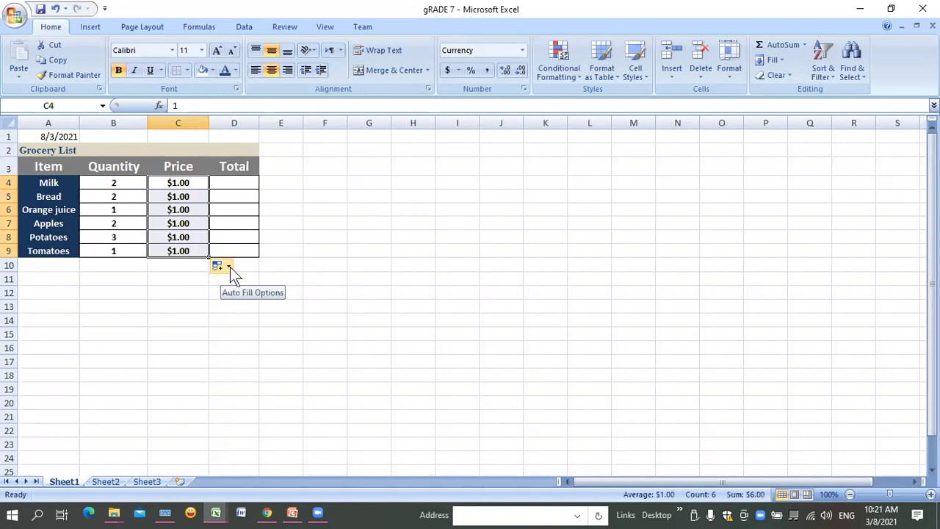
left_click(230, 267)
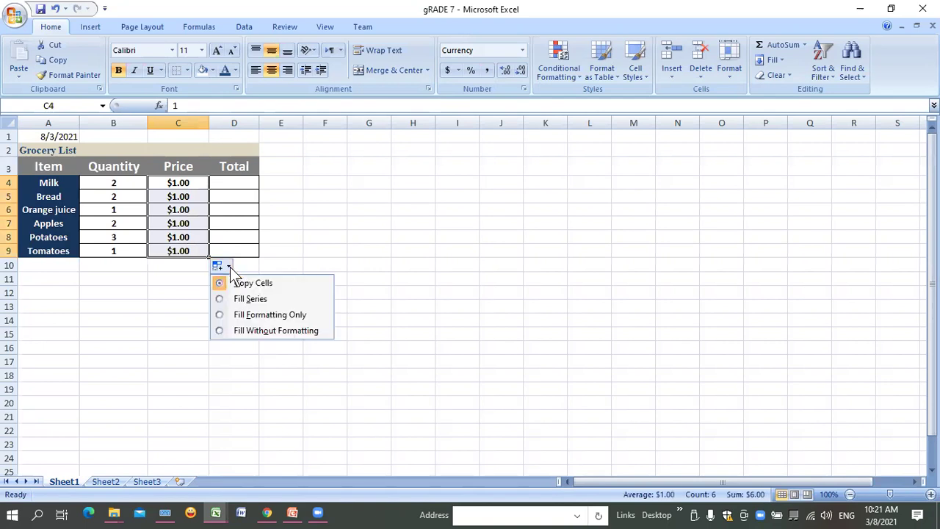
left_click(256, 314)
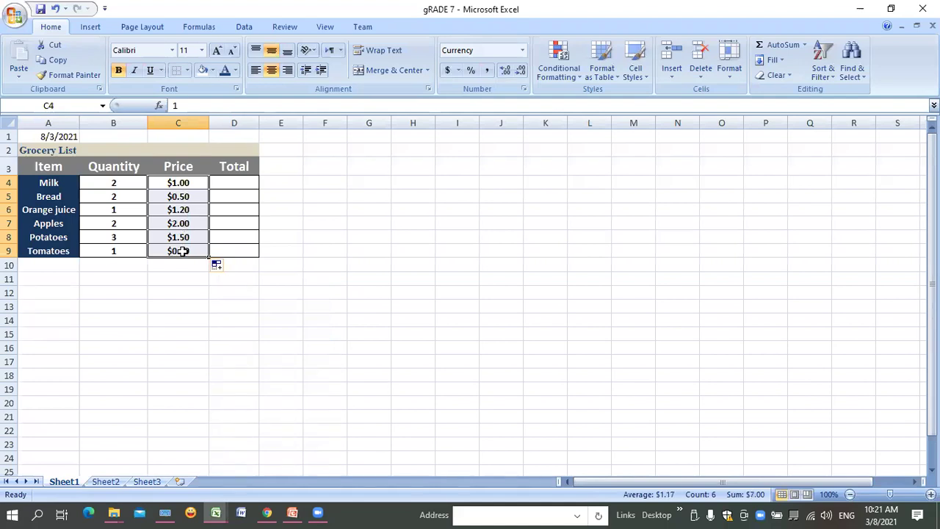
left_click(188, 329)
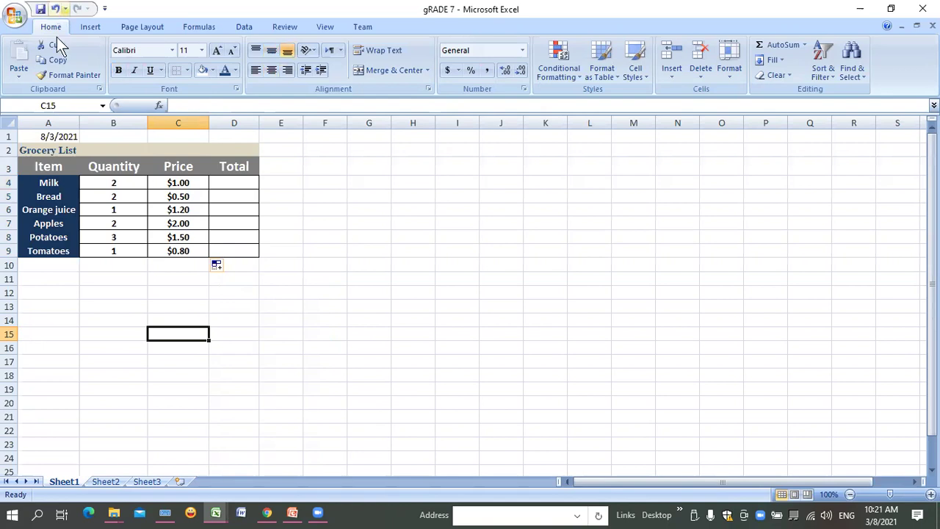
key("ctrl+z")
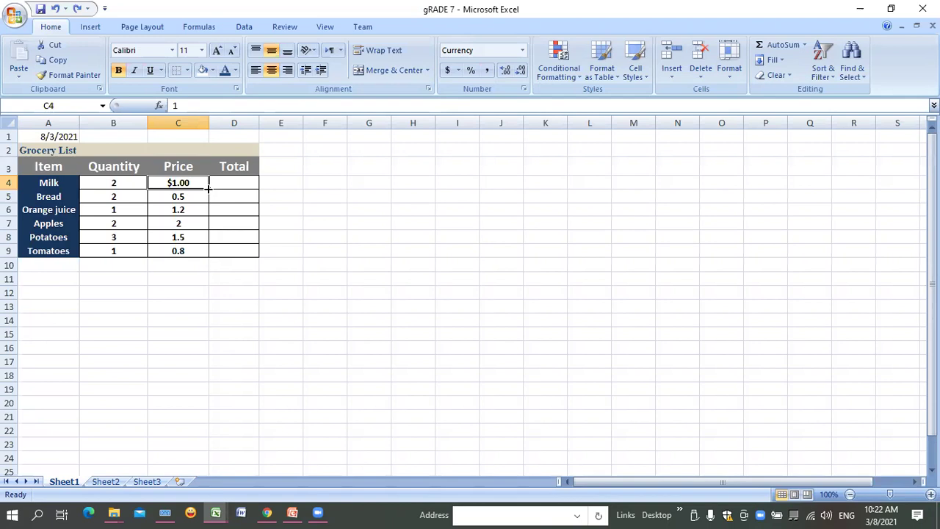
Step: Fill C4 down through C9 with the Fill Formatting Only option so every price uses the currency format
left_click_drag(208, 188, 209, 252)
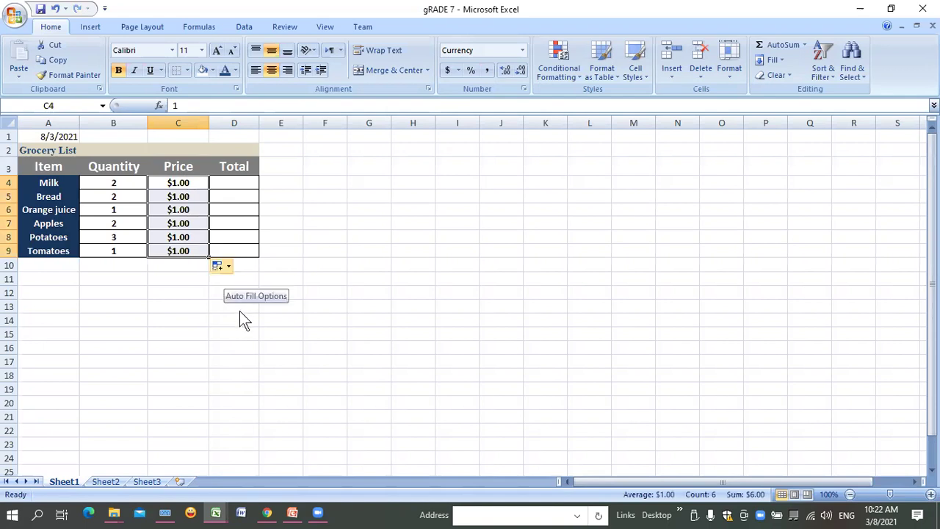
key("alt+shift+F10")
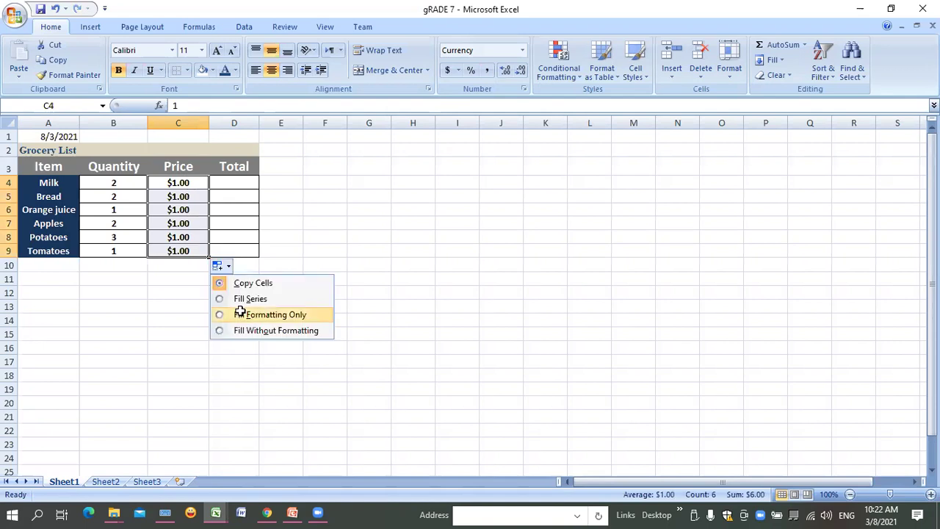
left_click(240, 312)
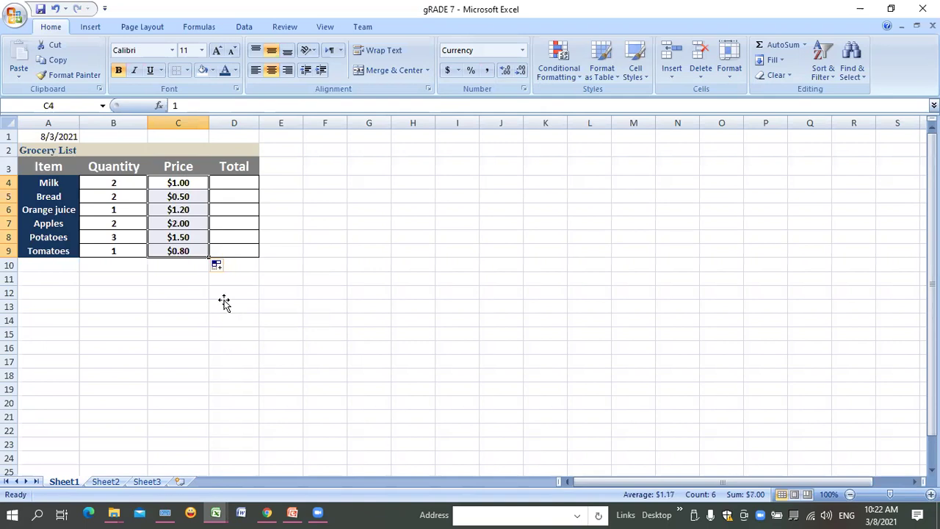
left_click(224, 304)
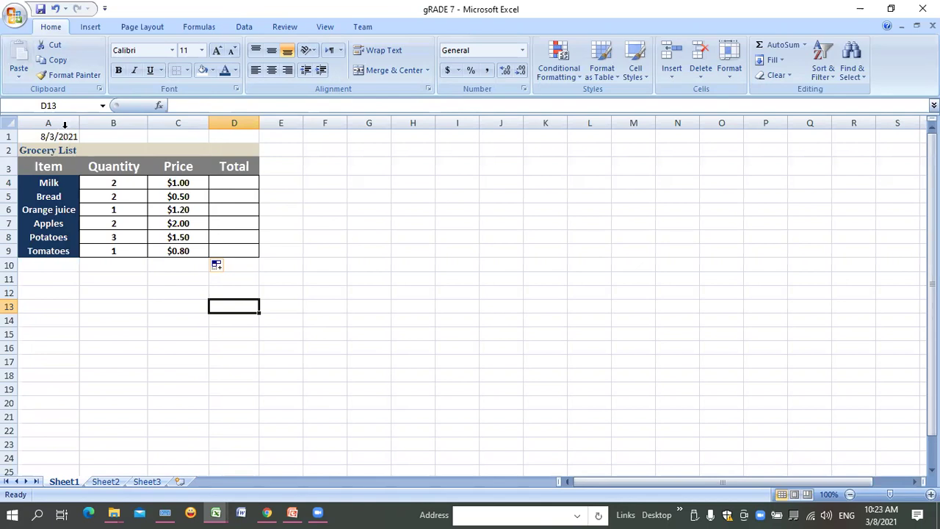
Step: Change the date format of cell A1 to the 14-Mar-01 type
key("ctrl+Home")
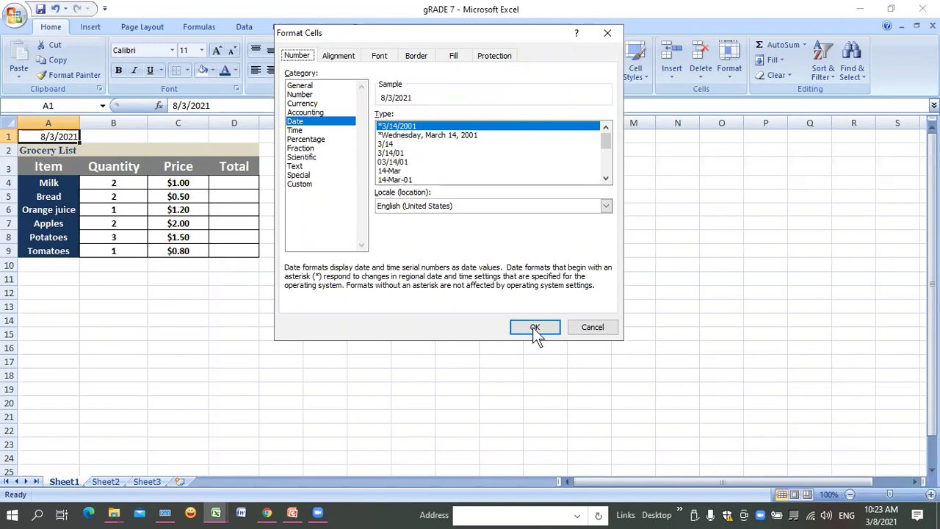
key("Down")
key("Down")
key("Down")
key("Down")
key("Down")
key("Down")
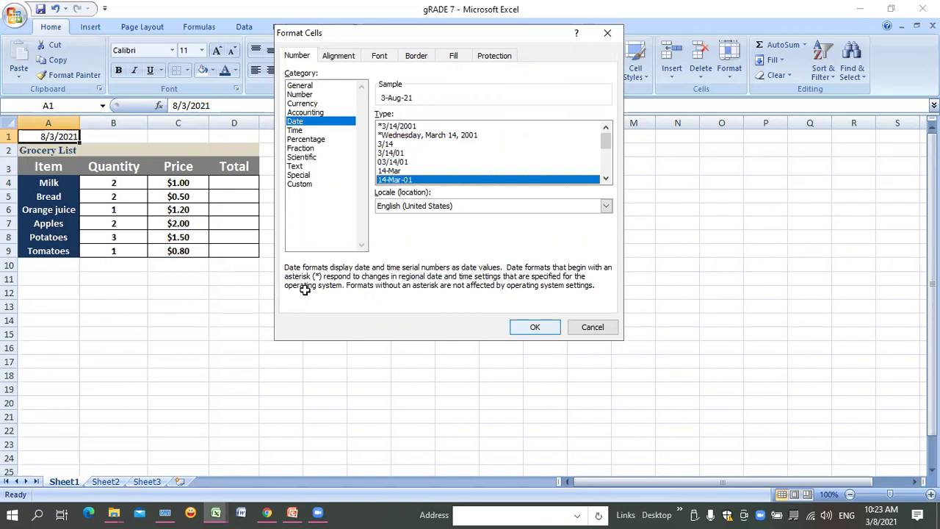
key("Return")
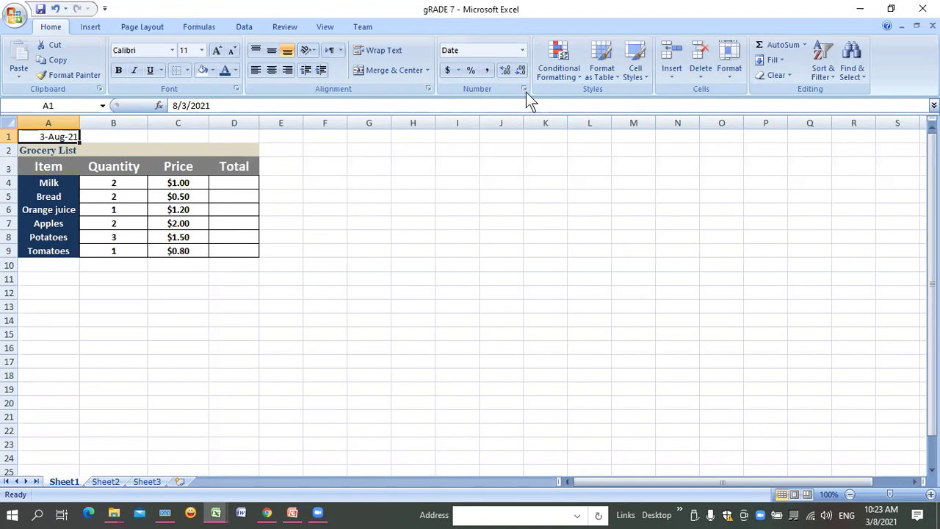
Step: Look through the Format Cells settings for the Total header in D3, from number format to alignment, fill and protection
key("Down")
key("Down")
key("Right")
key("Right")
key("Right")
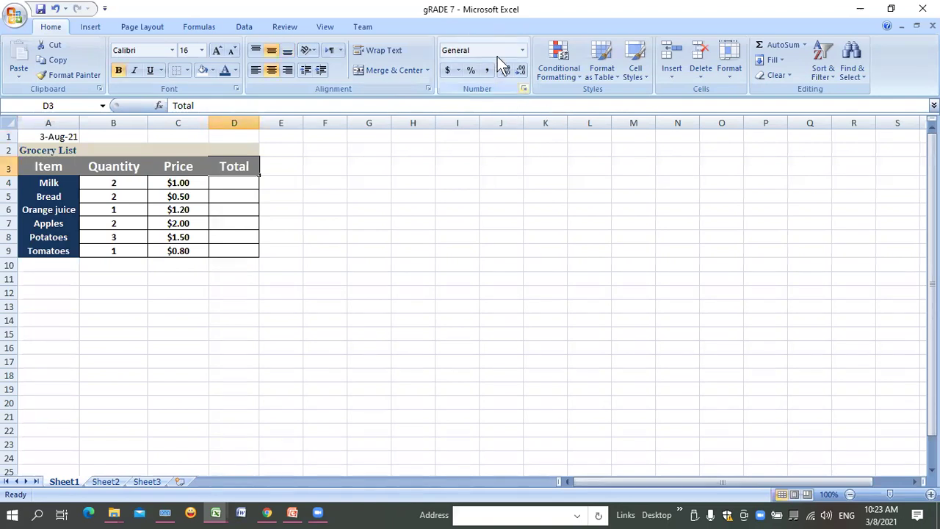
key("ctrl+1")
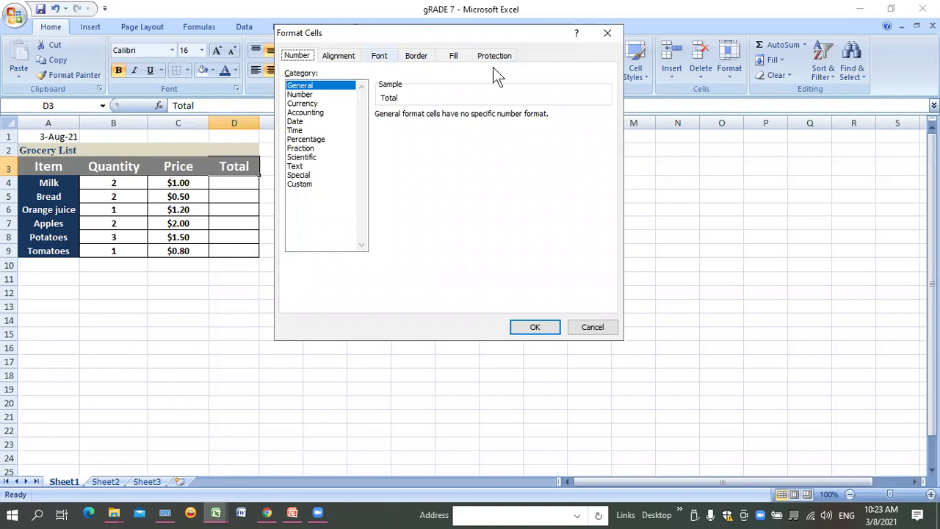
key("ctrl+Tab")
key("ctrl+Tab")
key("ctrl+Tab")
key("ctrl+Tab")
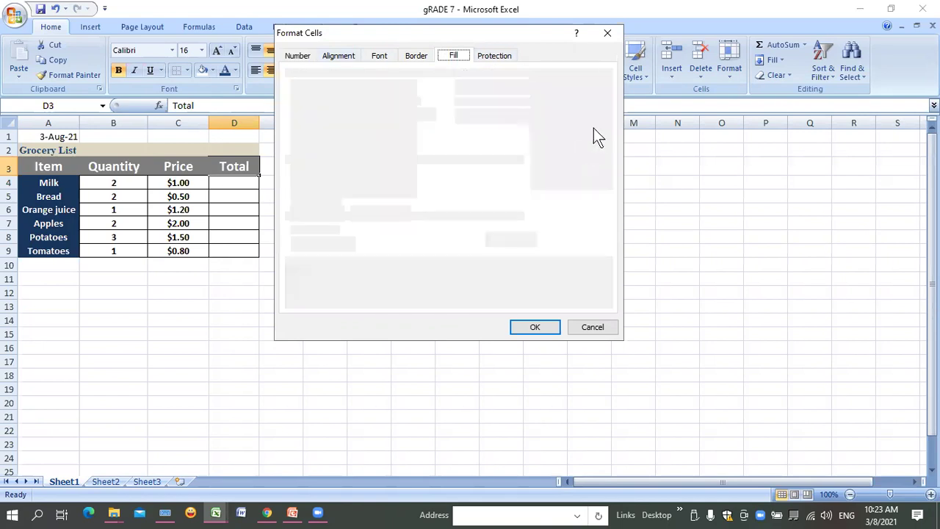
key("ctrl+Tab")
key("ctrl+Tab")
key("ctrl+Tab")
Step: Try a text orientation of -24 degrees and Left (Indent) alignment for the Total header, and discard the changes
left_click_drag(587, 102, 544, 119)
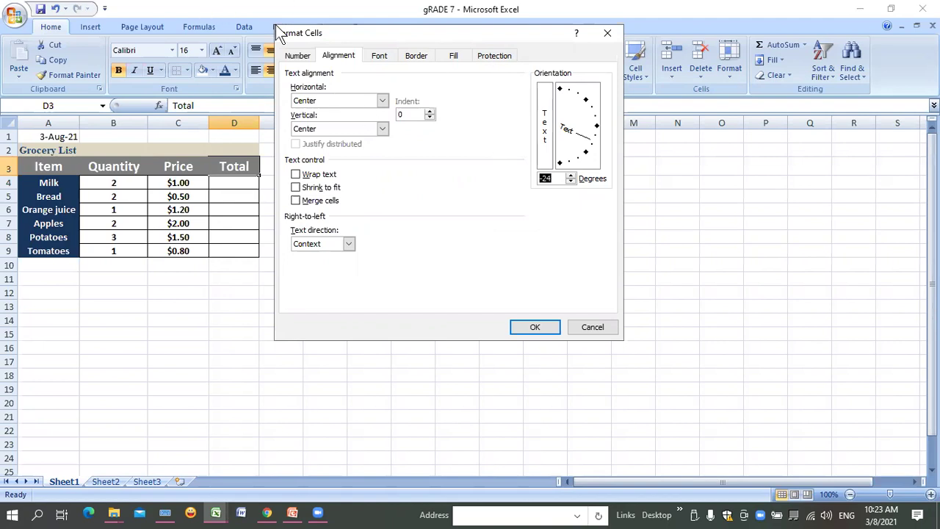
left_click(430, 112)
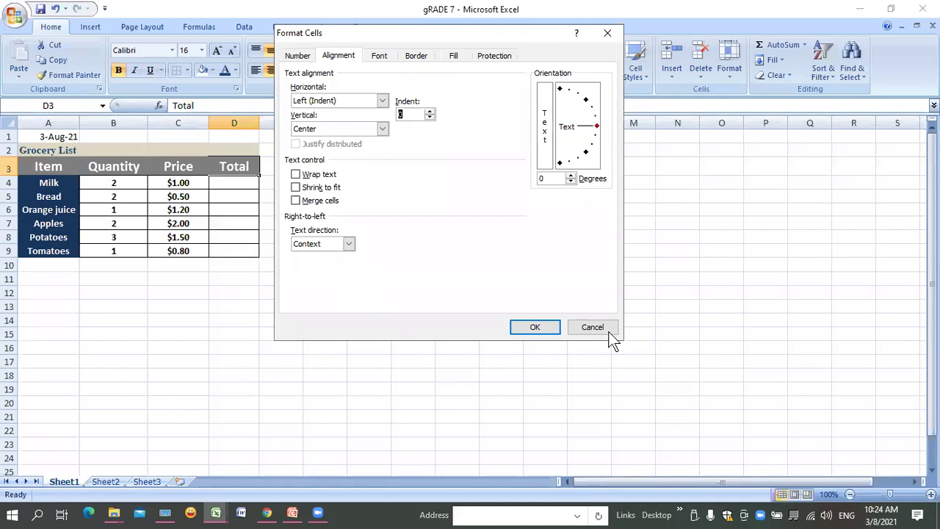
key("Escape")
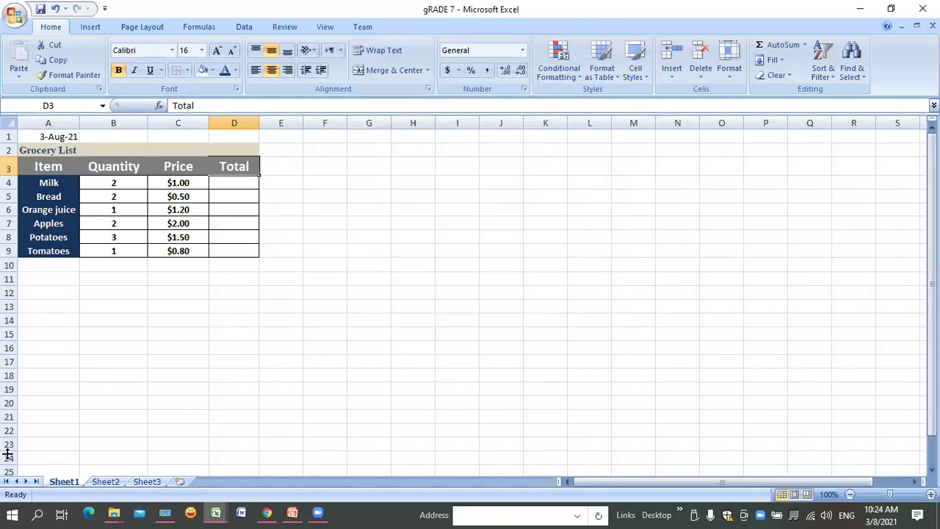